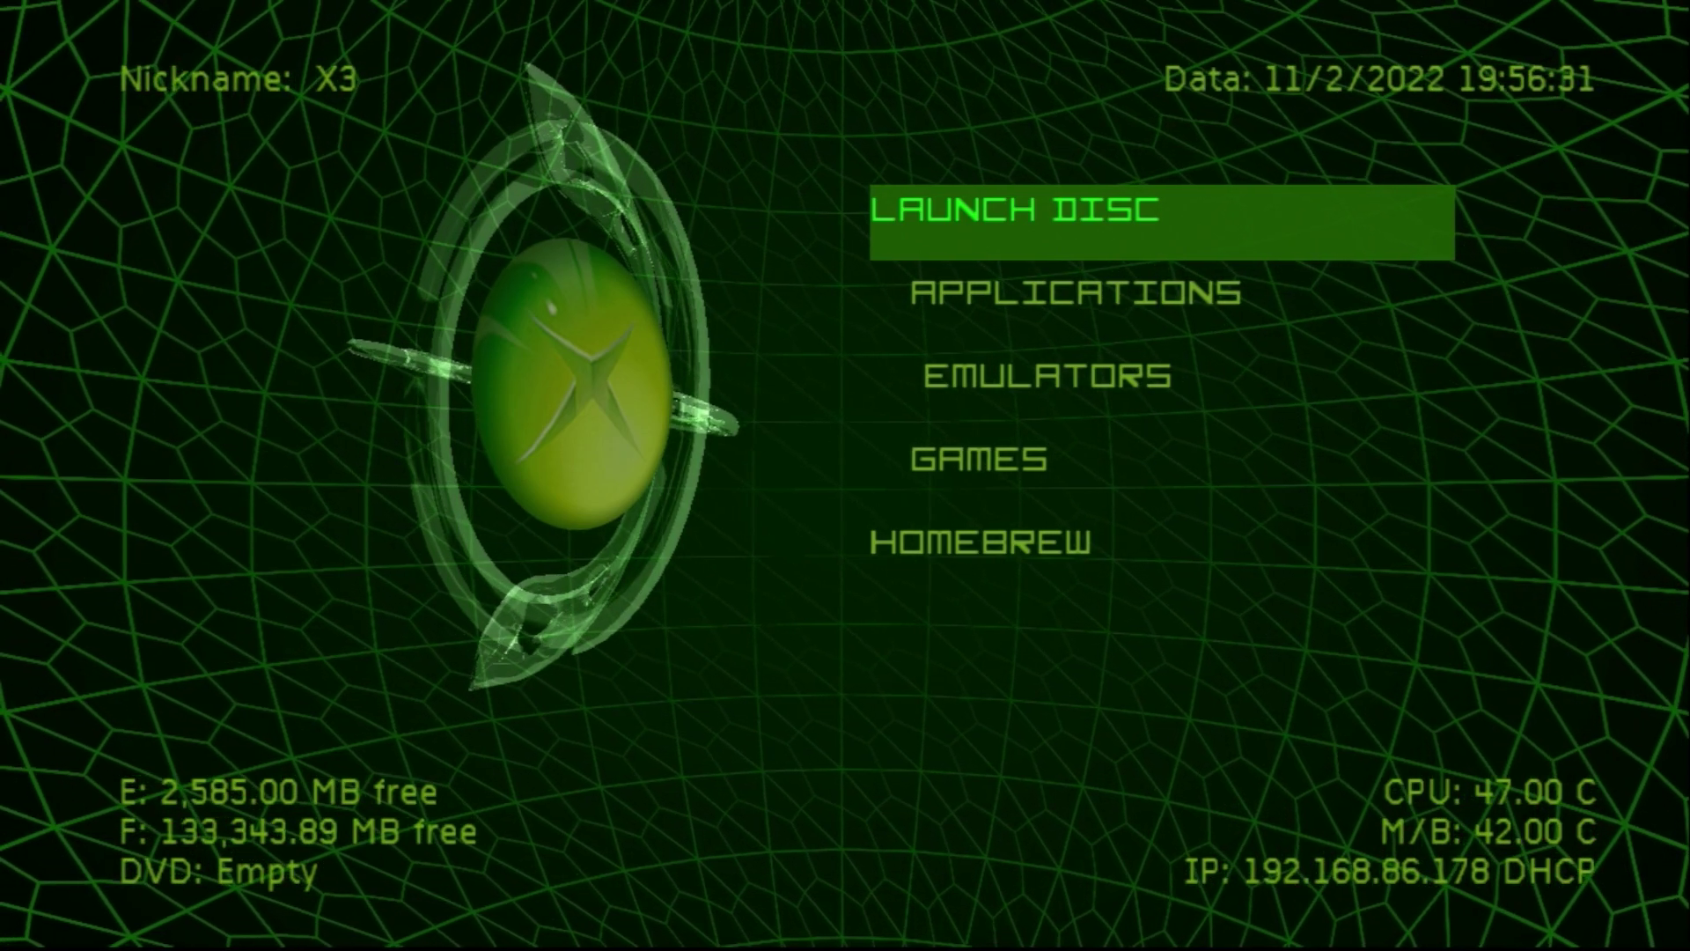
Launch the Softmodding Tool disc and pick DVD2Xbox under Install > Applications.
key("Down")
key("Down")
key("Down")
key("Up")
key("Up")
key("Up")
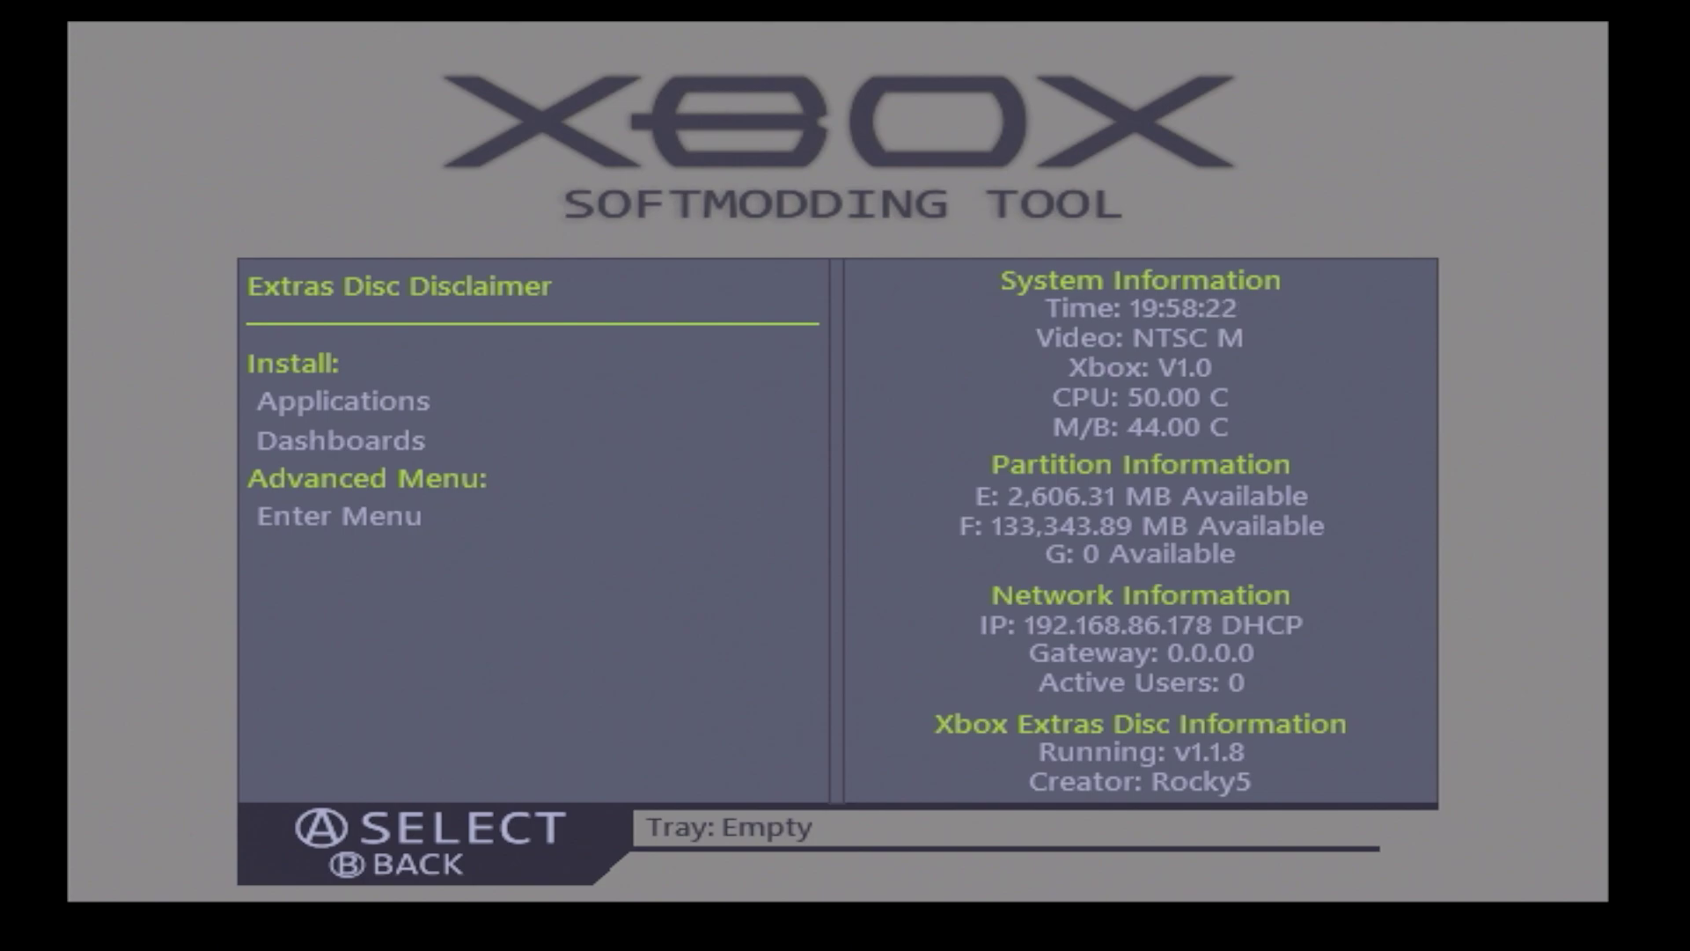
key("Up")
key("Return")
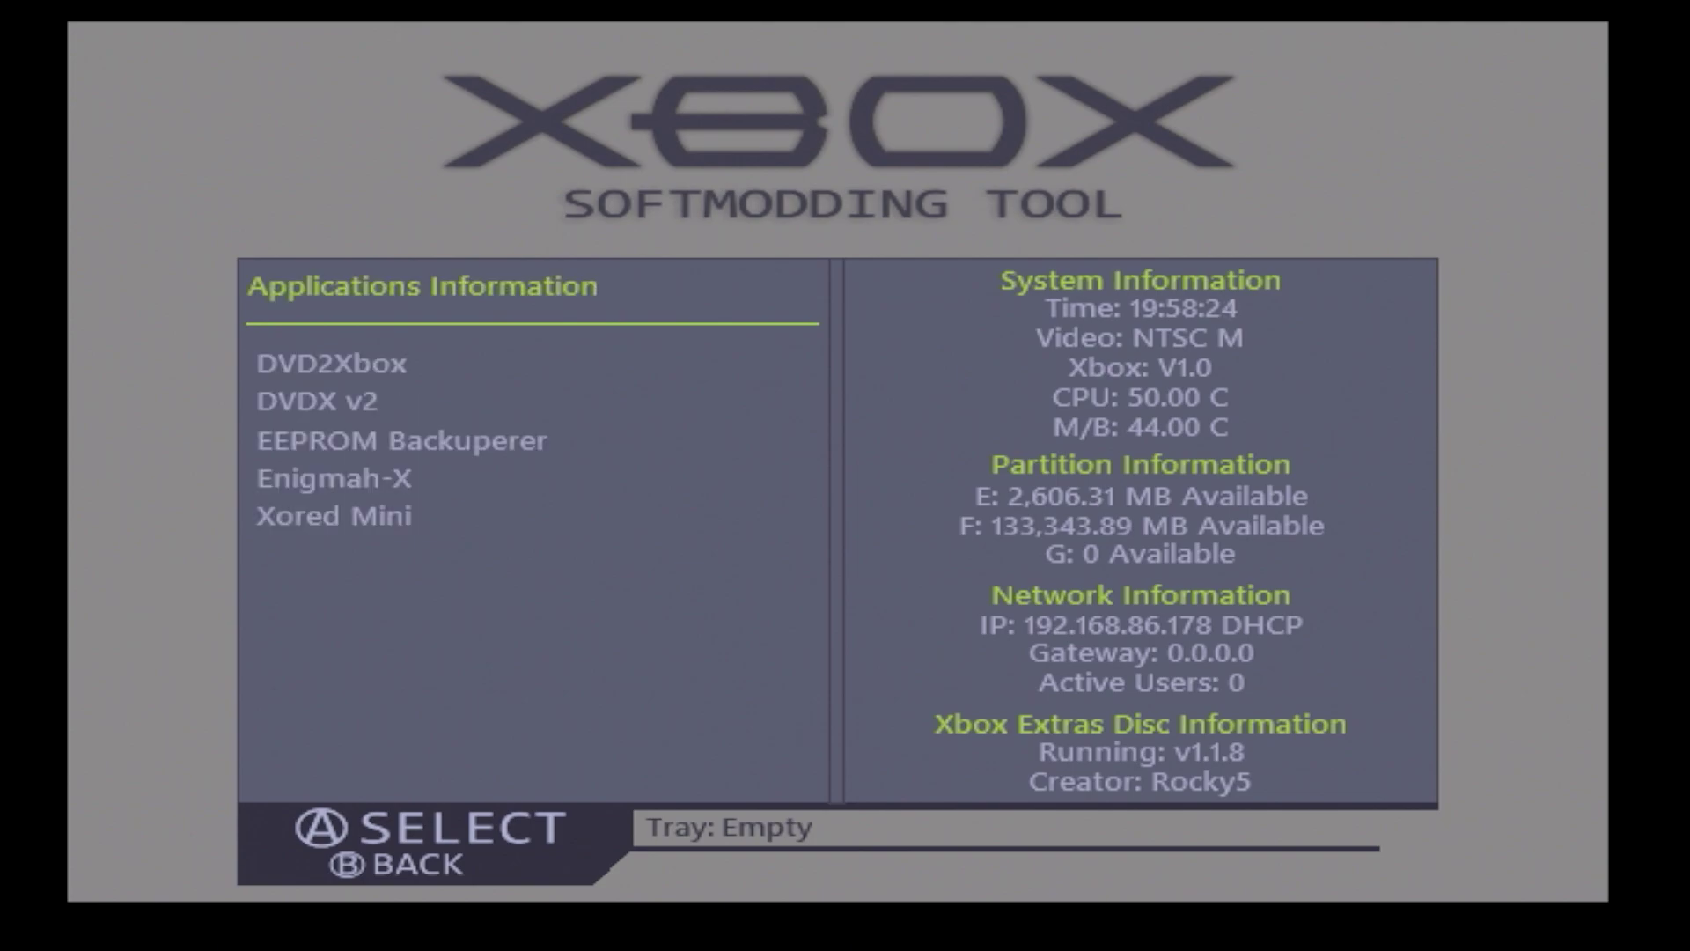
key("Return")
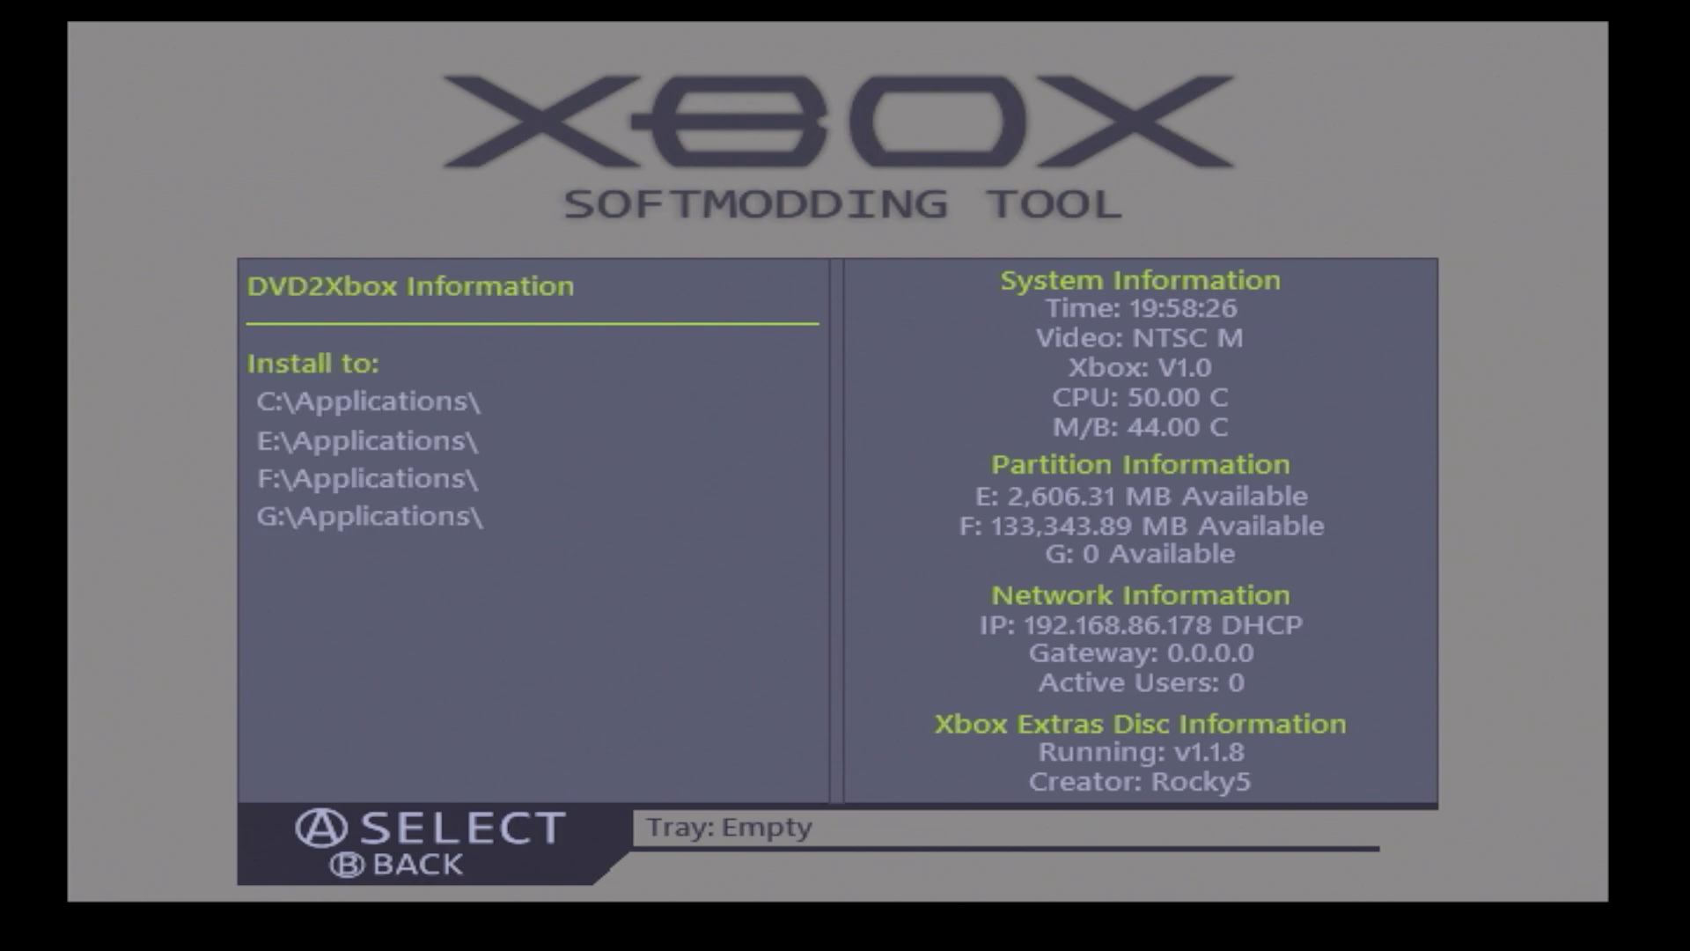
Install DVD2Xbox to E:\Applications\, acknowledge DONE, and exit back to the dashboard.
key("Down")
key("Down")
key("Up")
key("Down")
key("Return")
key("Return")
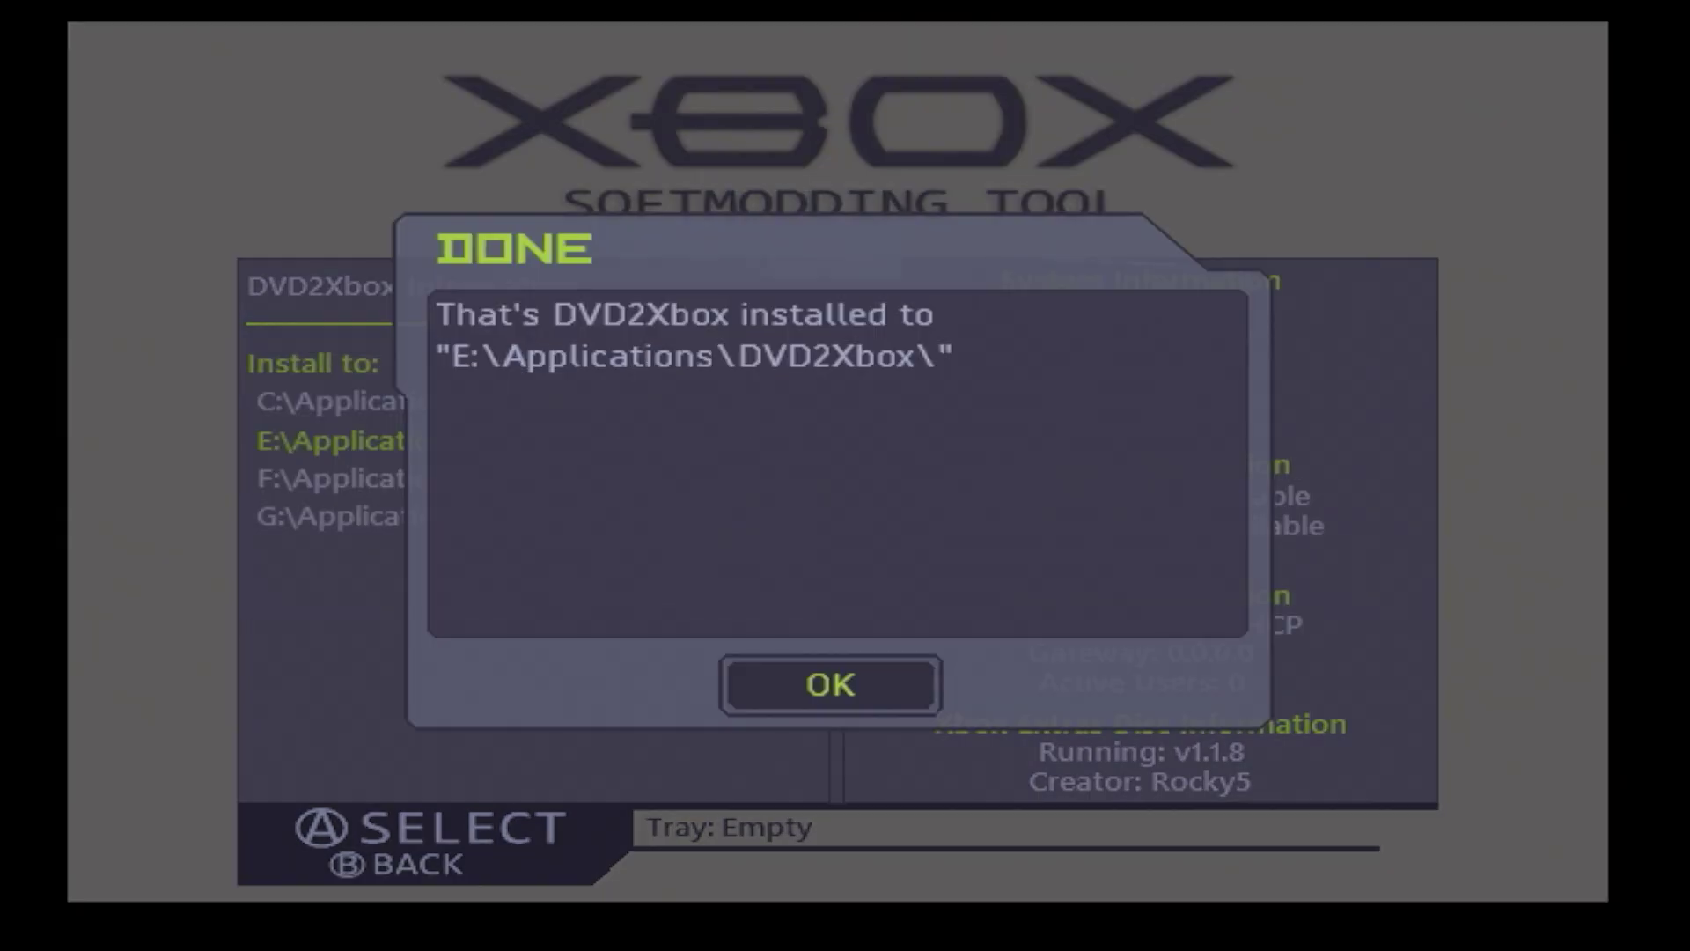
key("Return")
key("Escape")
key("Escape")
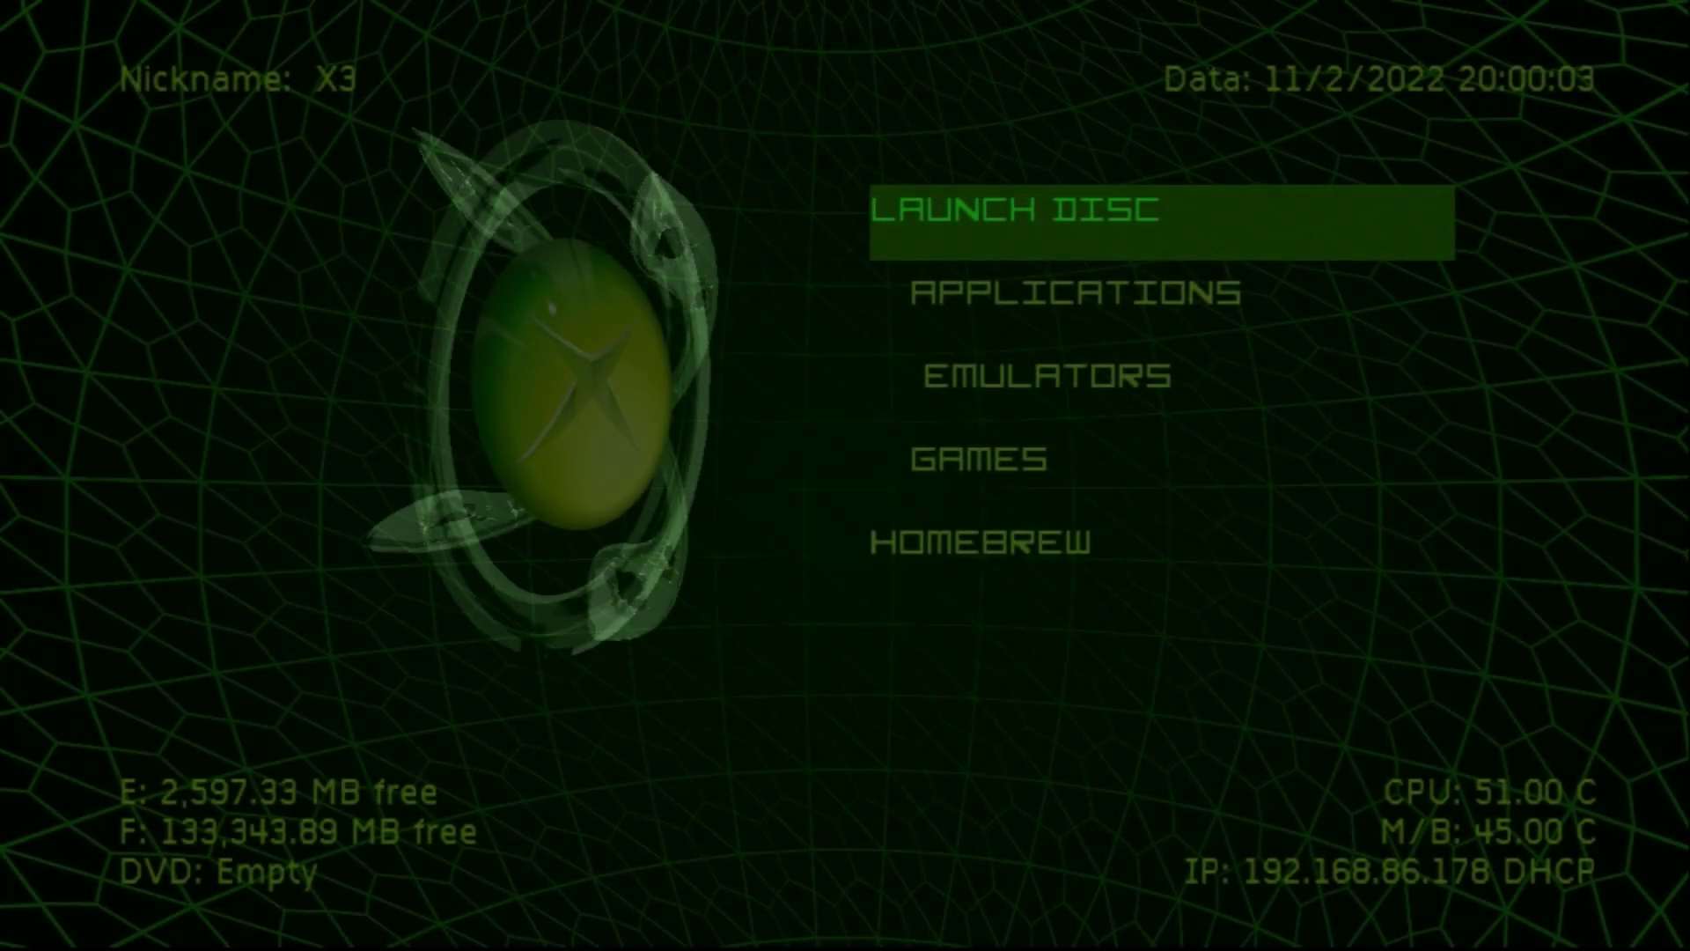
Start DVD2XBOX from the dashboard's APPLICATIONS list.
key("Down")
key("Return")
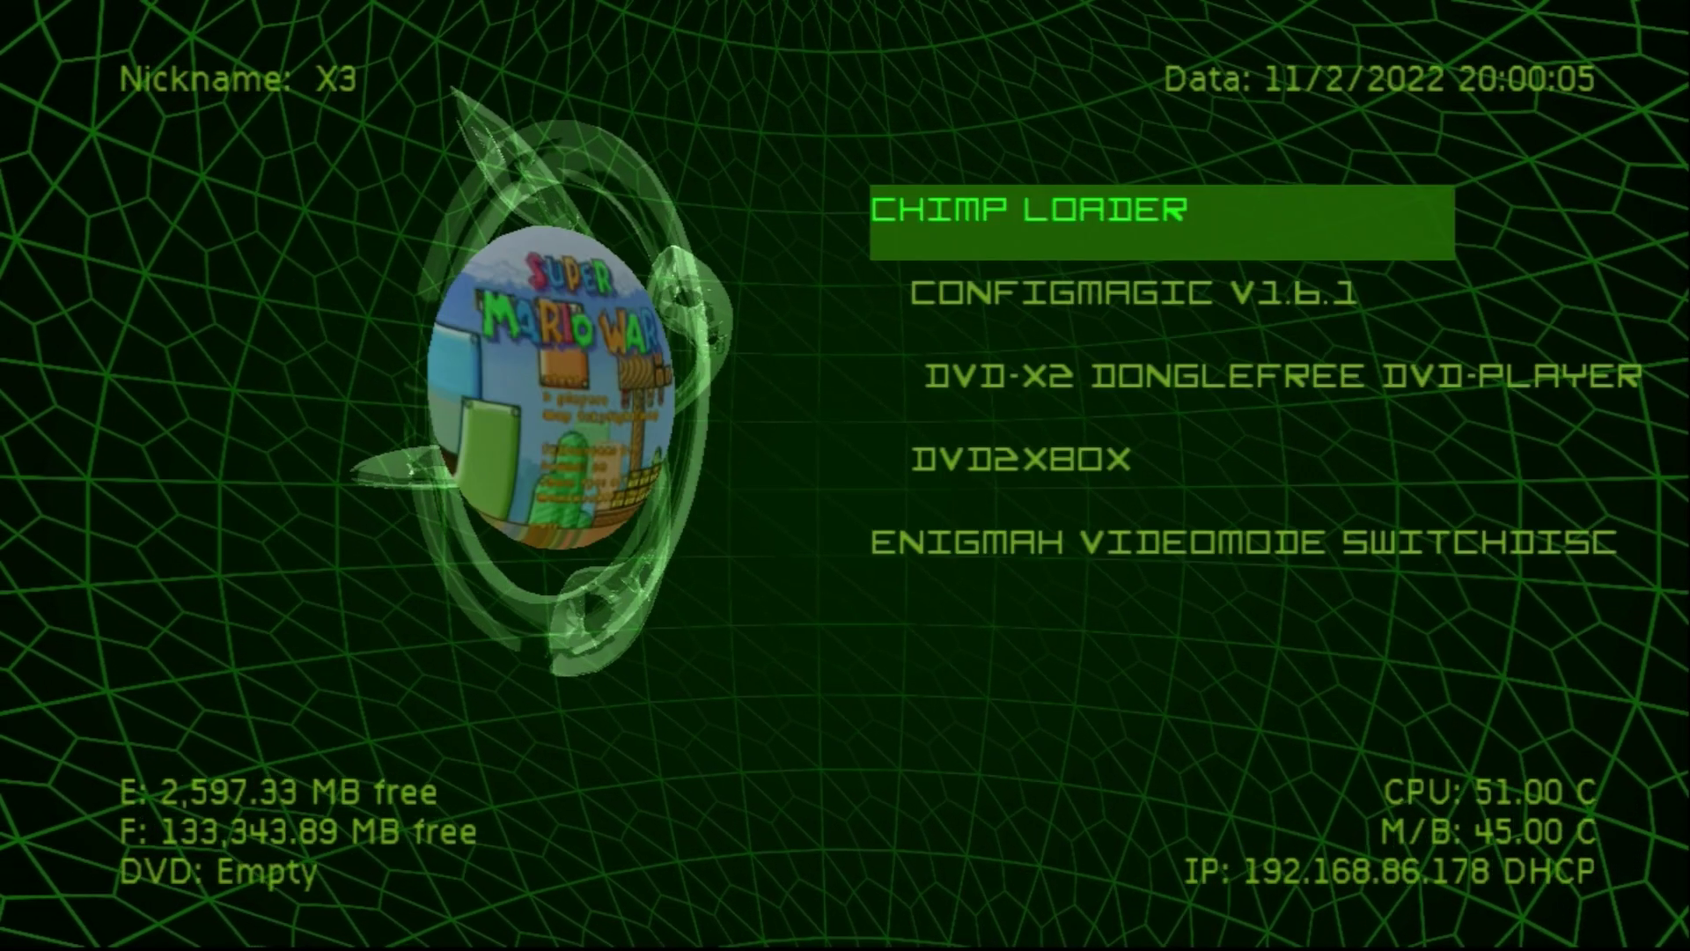
key("Down")
key("Down")
key("Down")
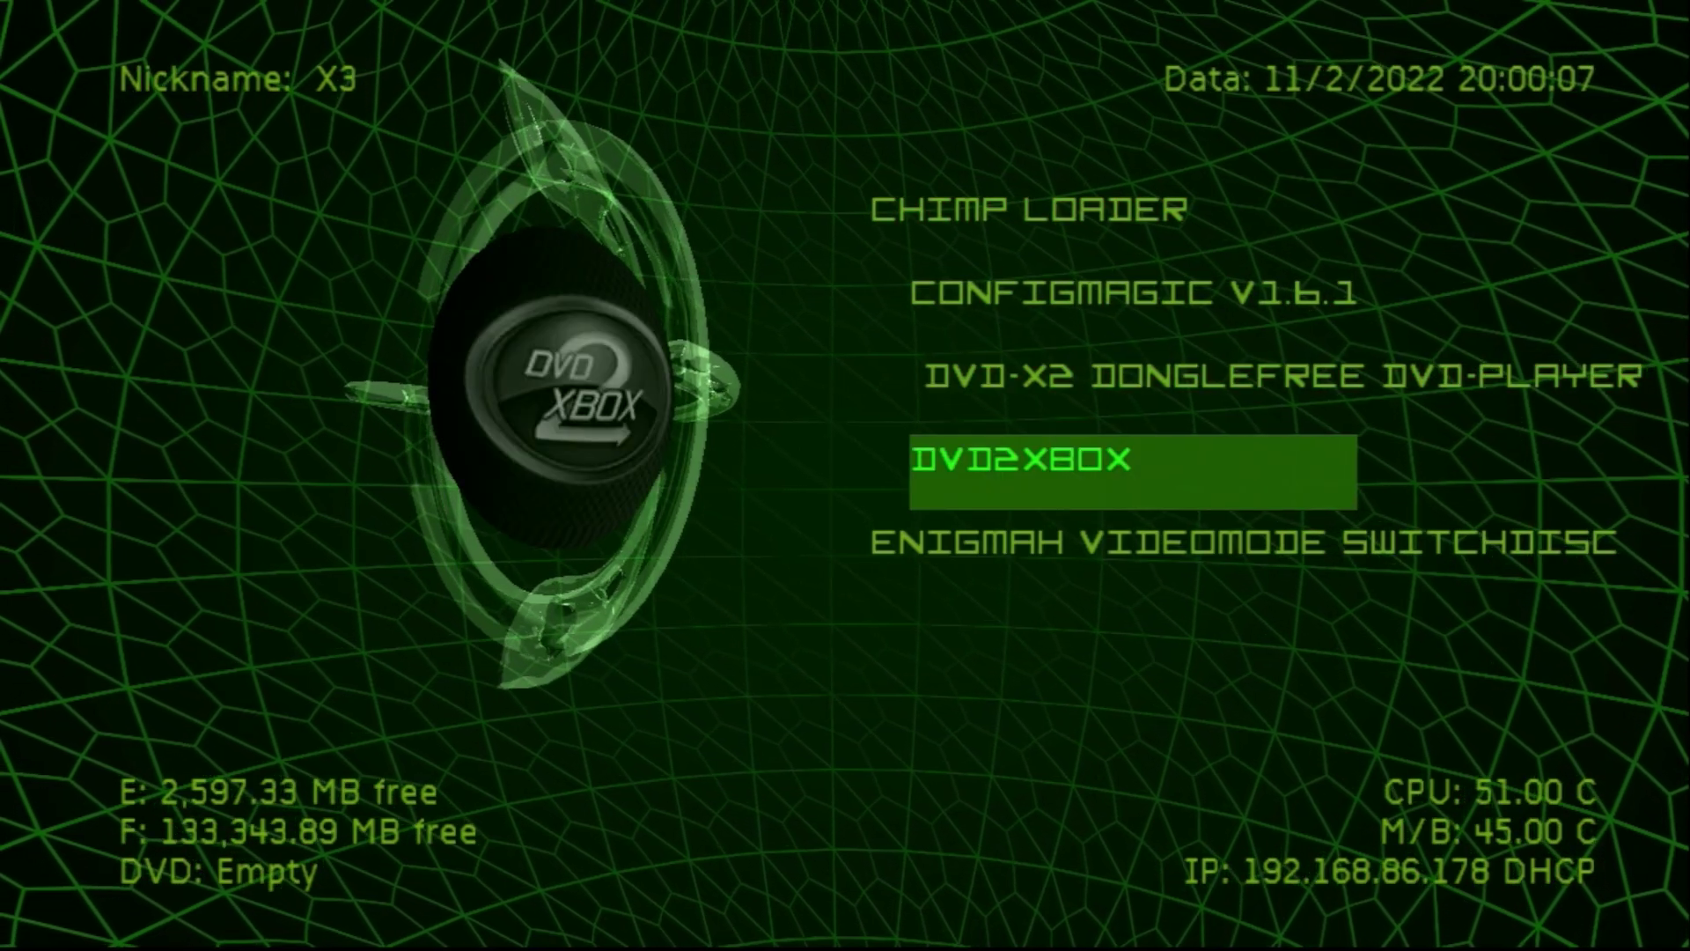
key("Return")
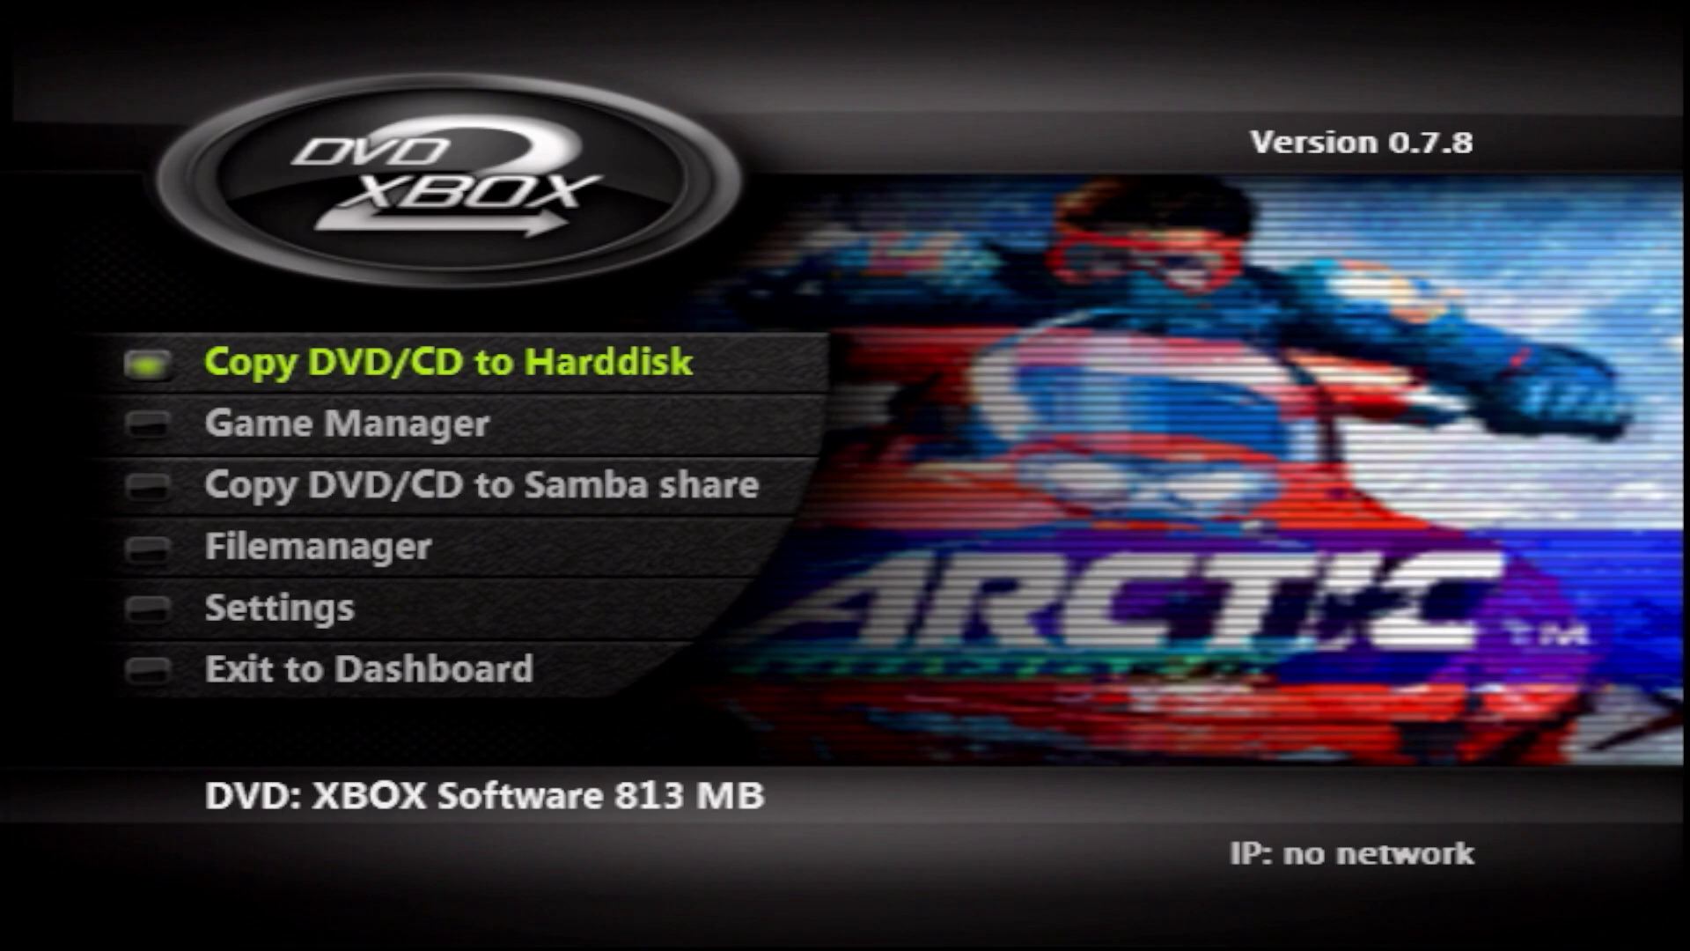
key("Return")
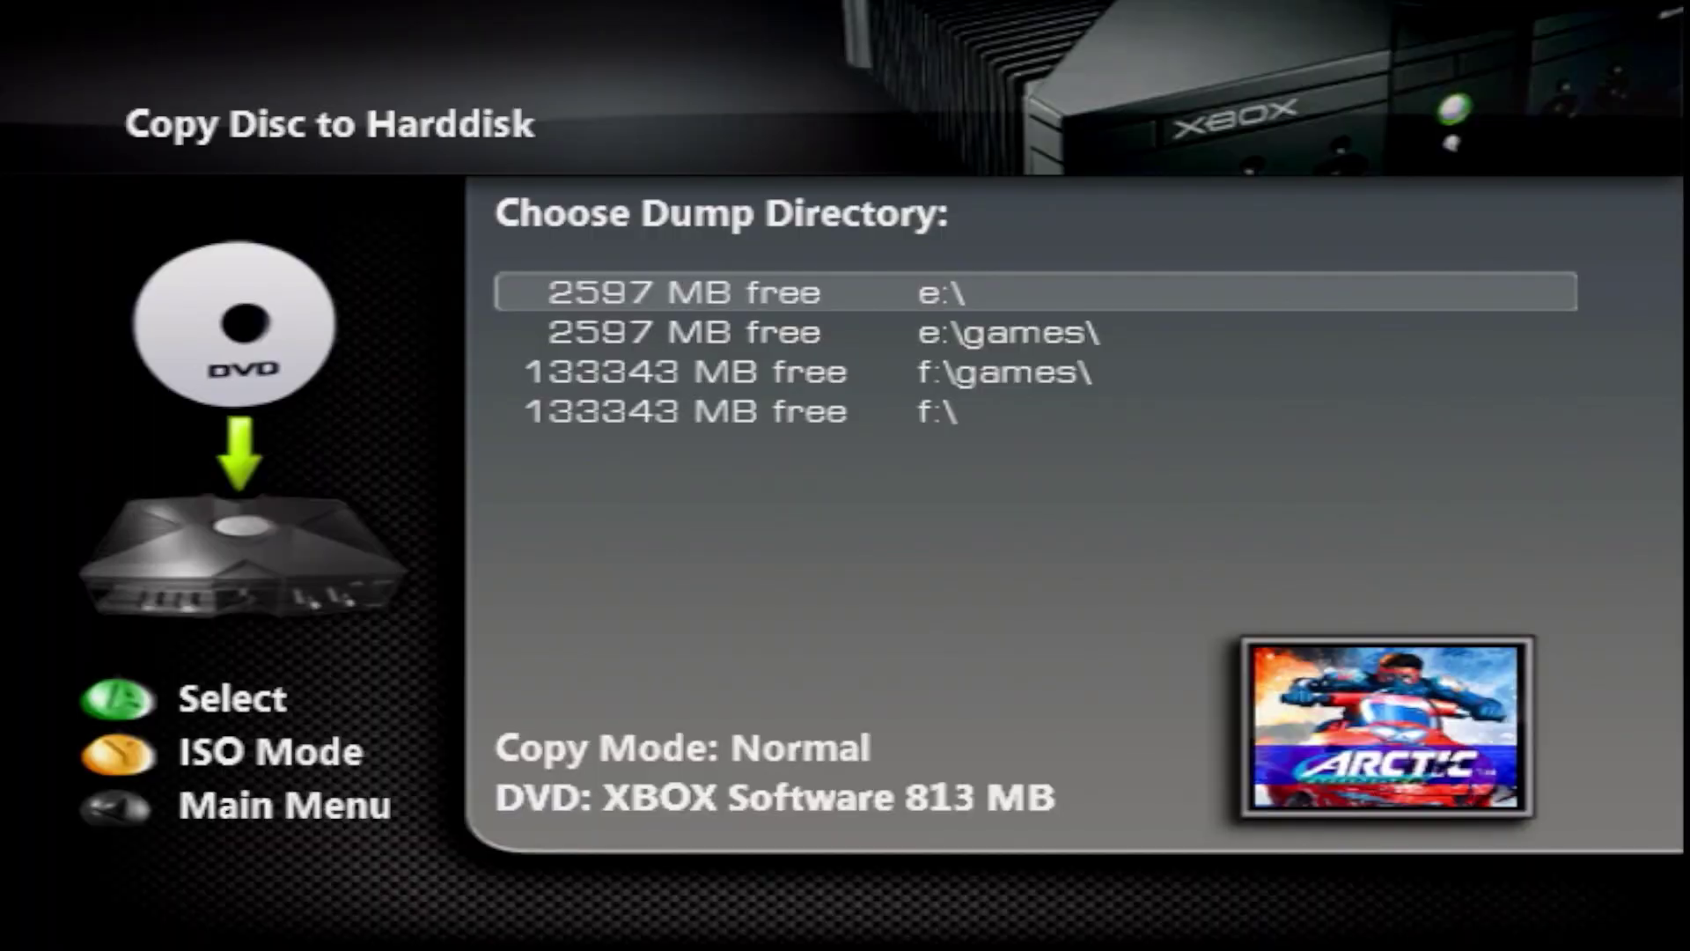
key("Down")
key("Down")
key("Down")
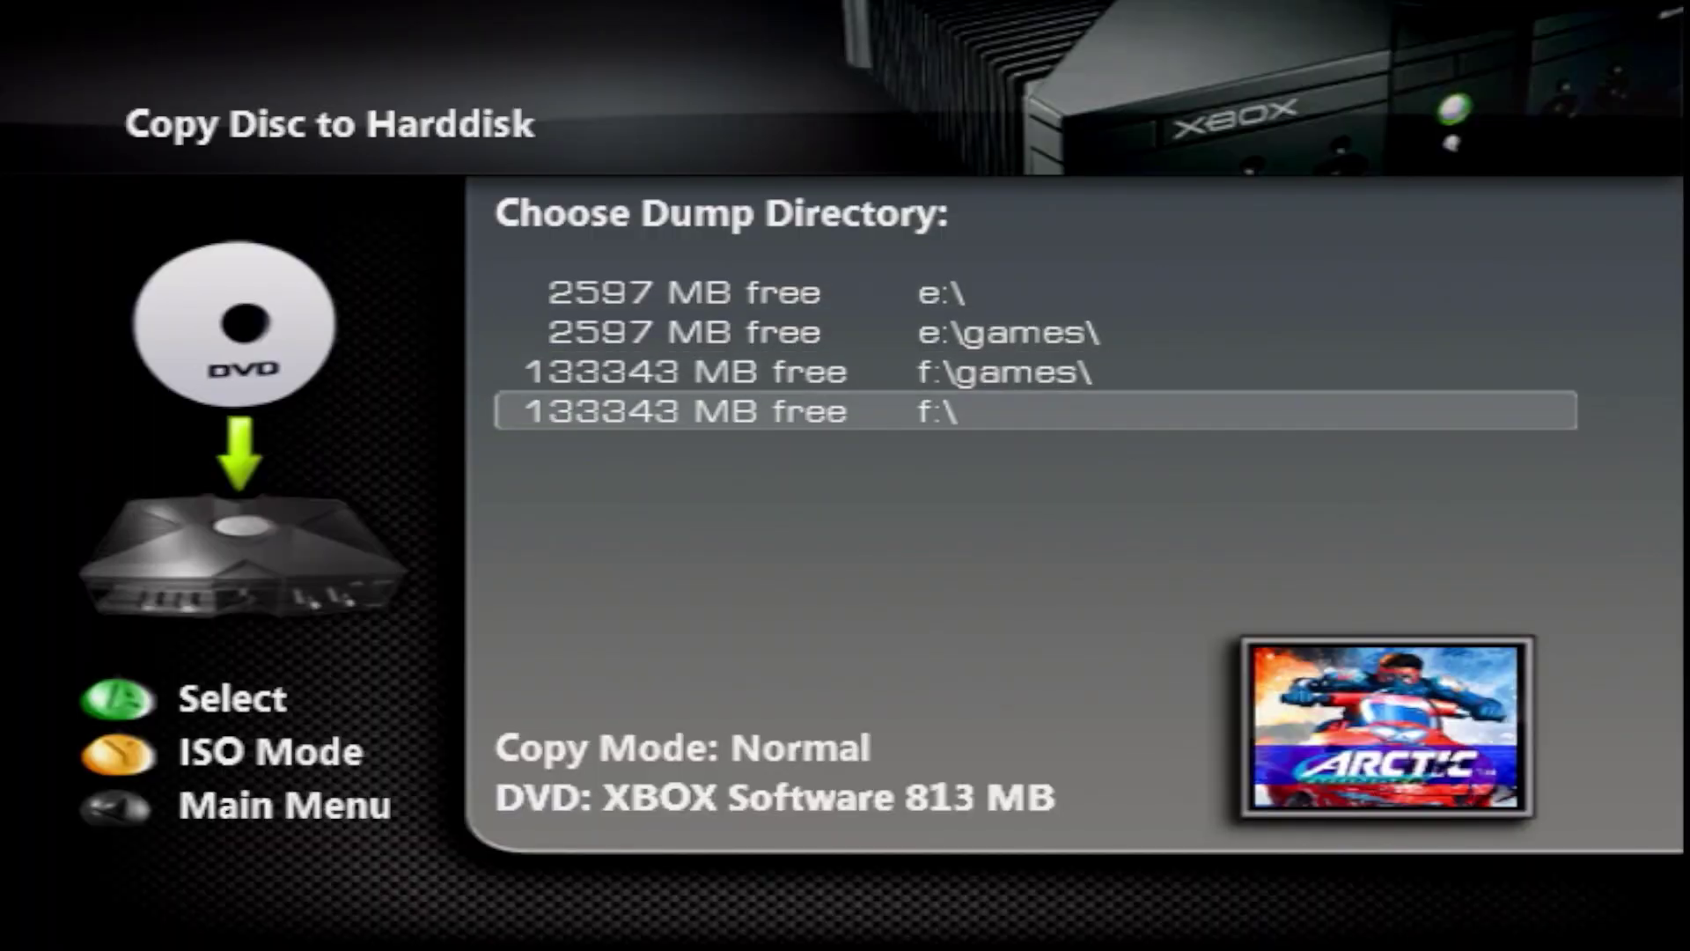
key("Up")
key("Up")
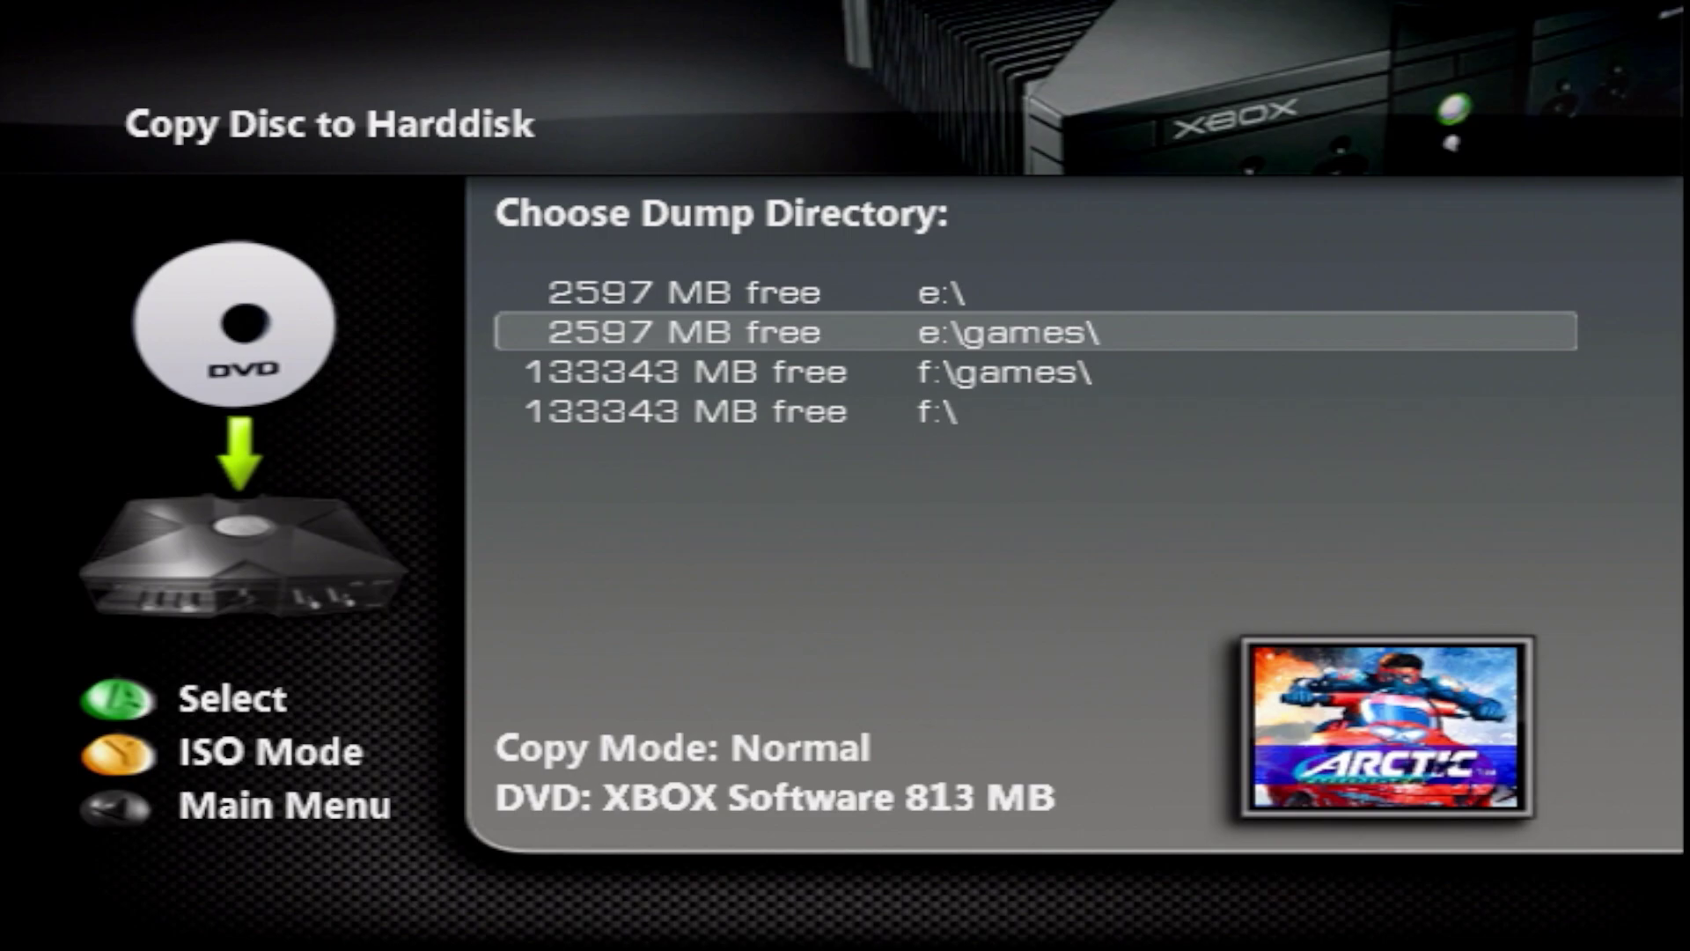
key("Down")
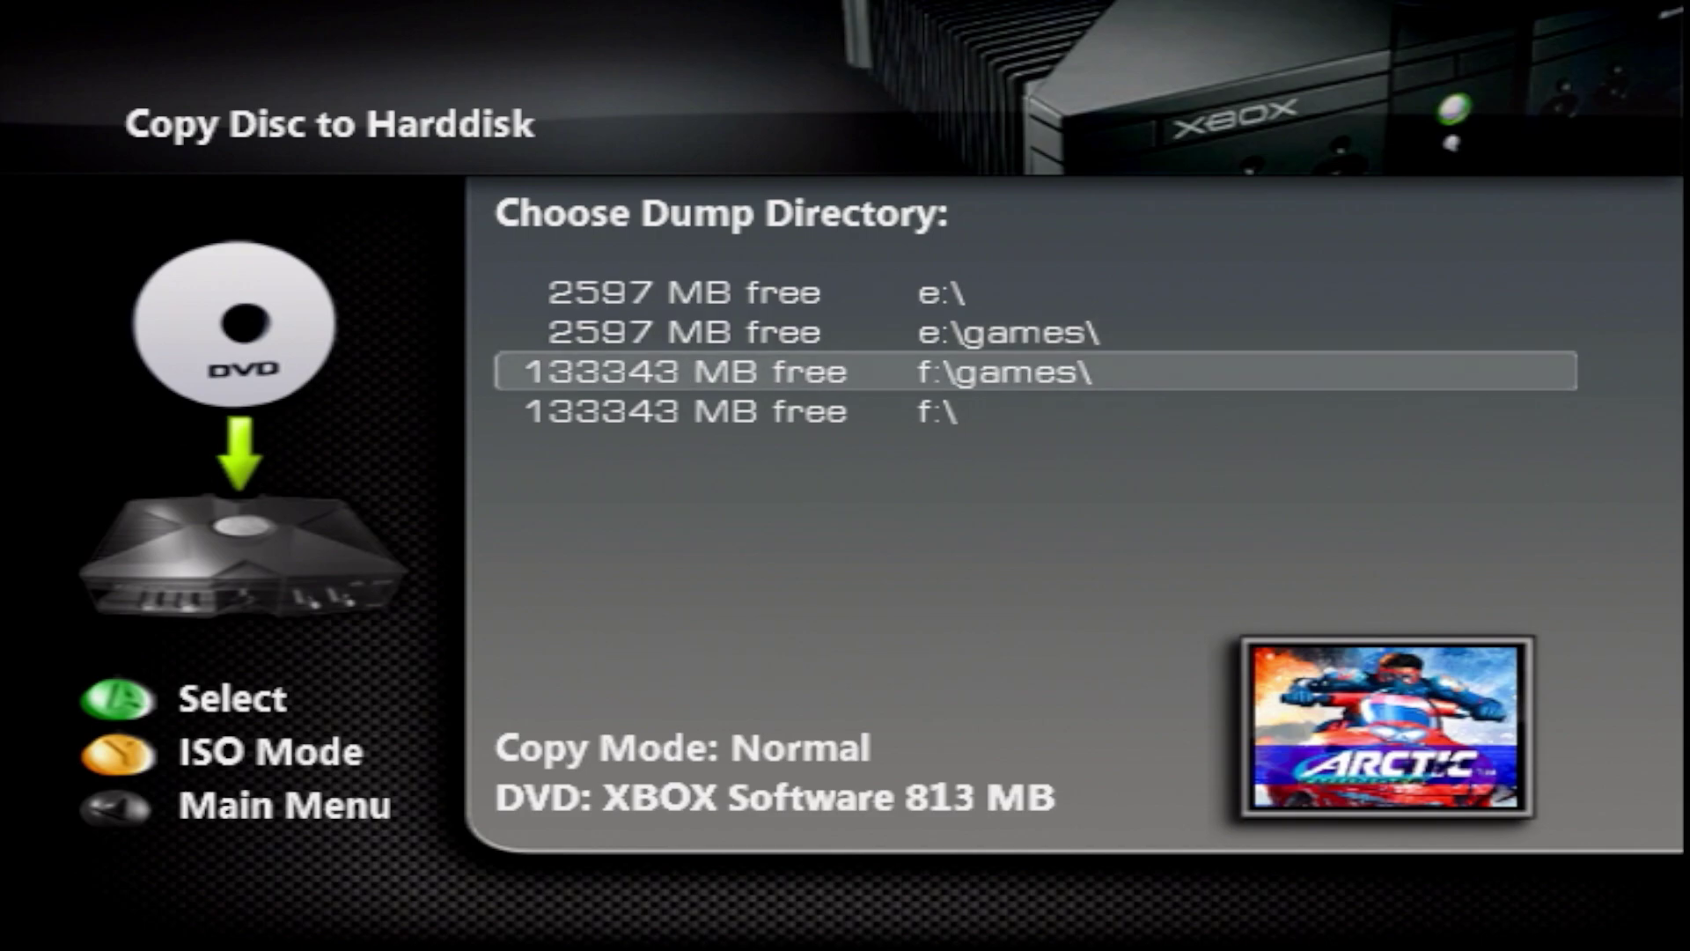
key("Up")
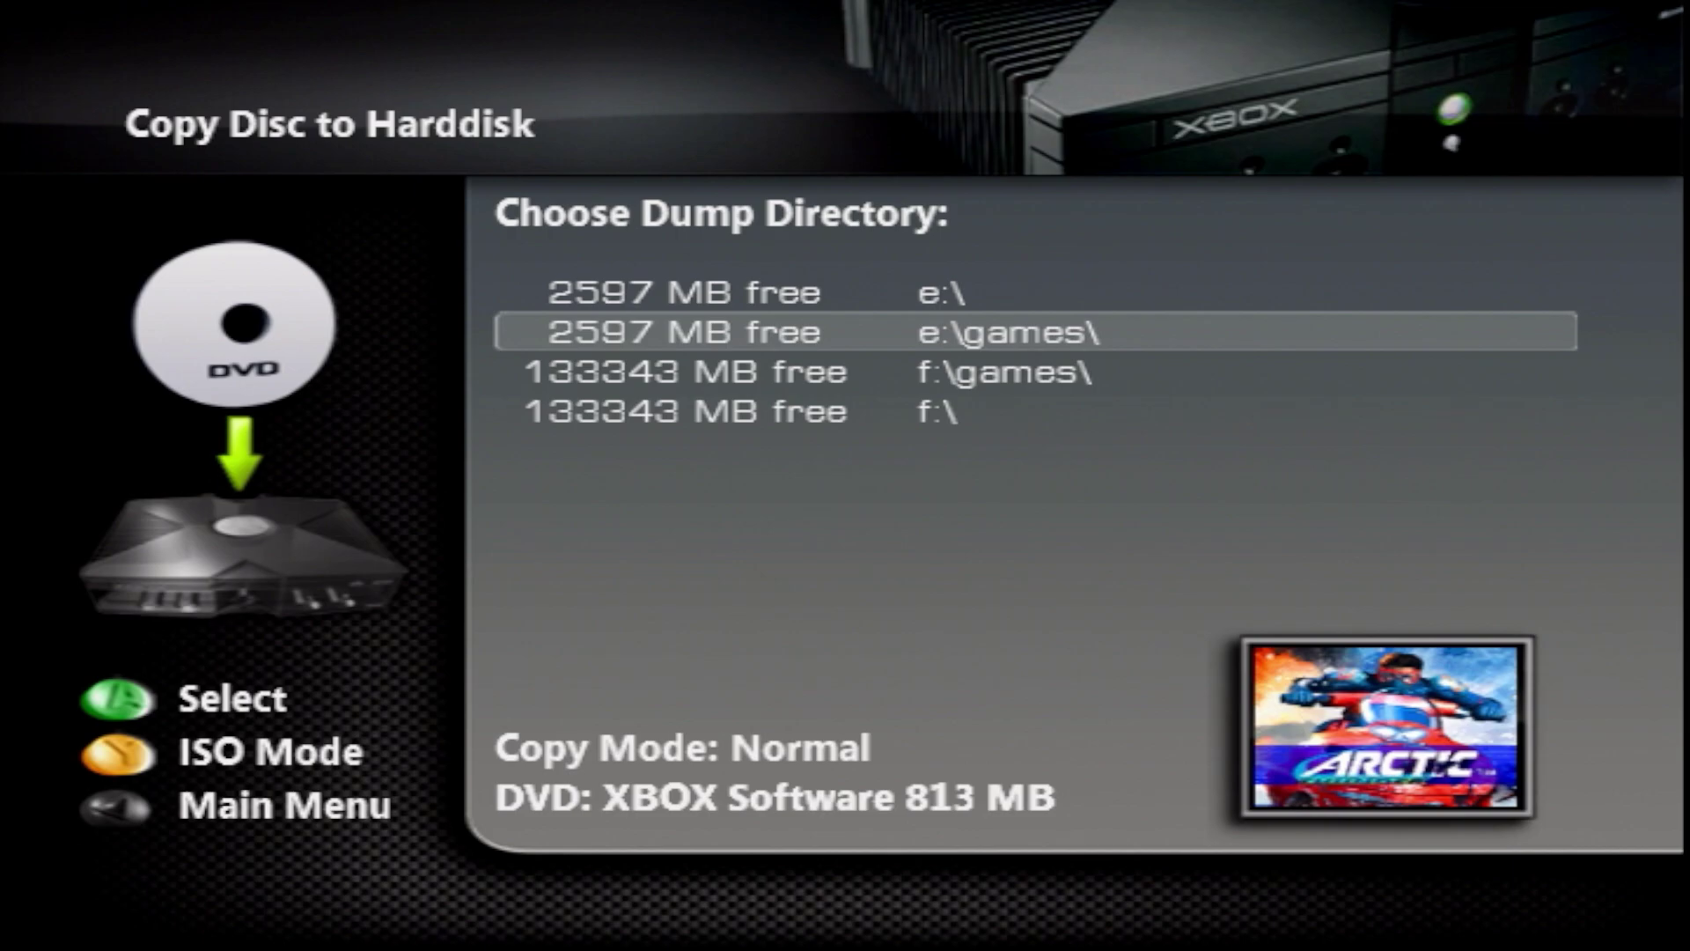
key("Down")
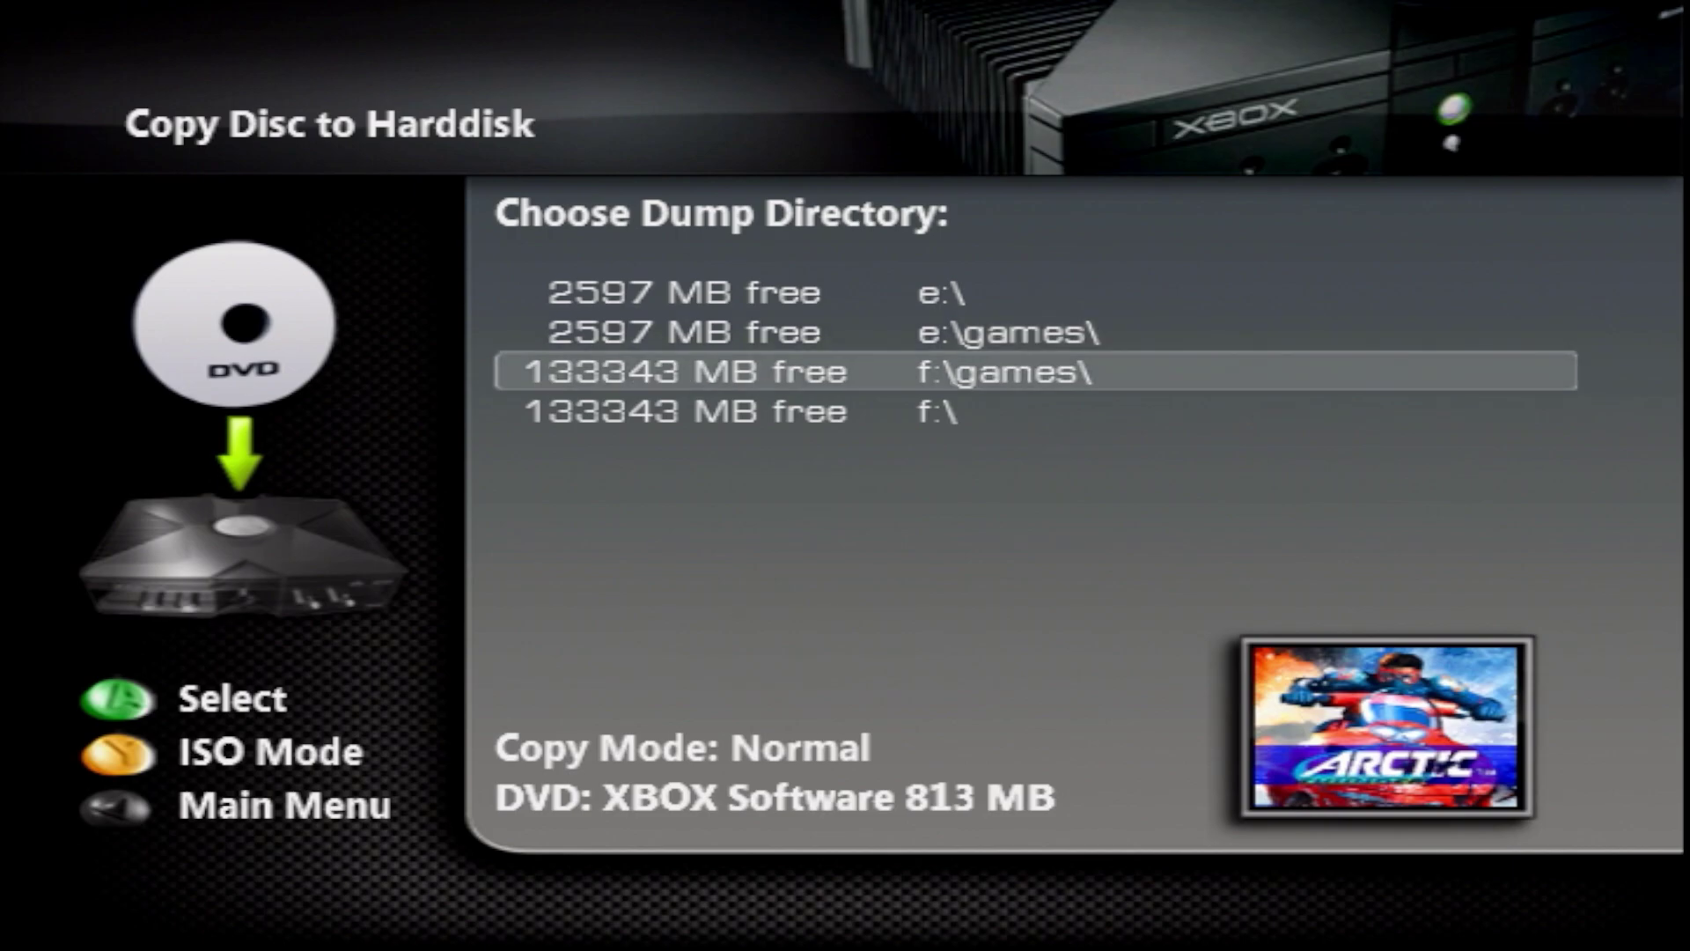
key("Escape")
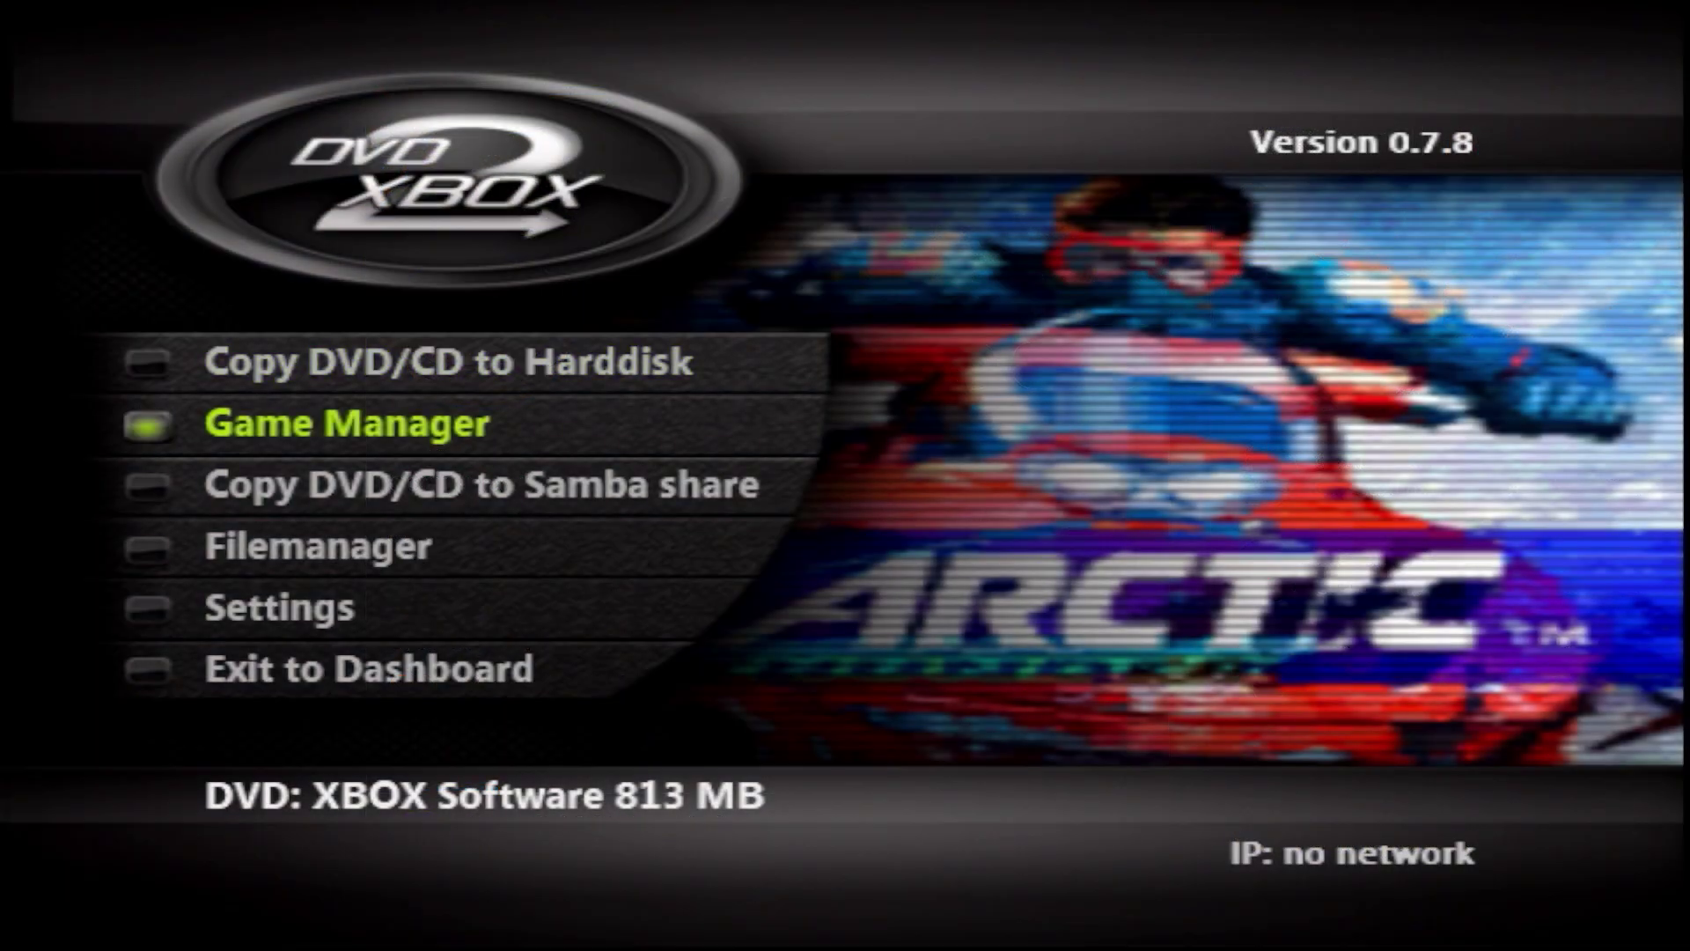
key("Down")
key("Down")
key("Down")
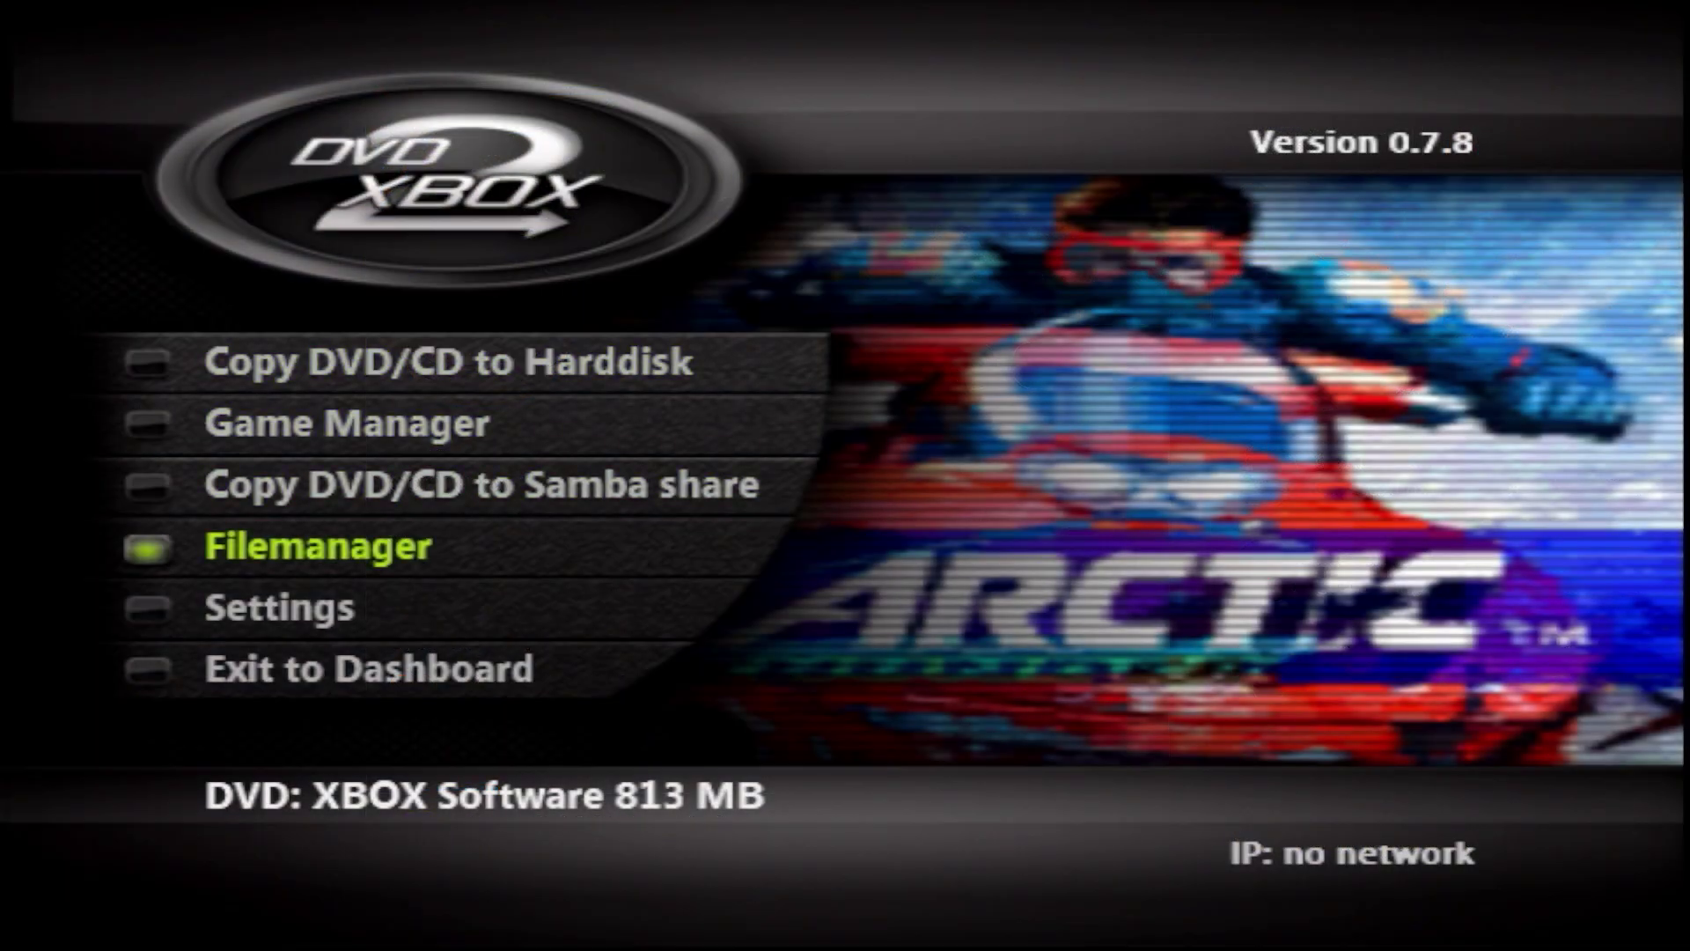
key("Up")
key("Up")
key("Up")
key("Up")
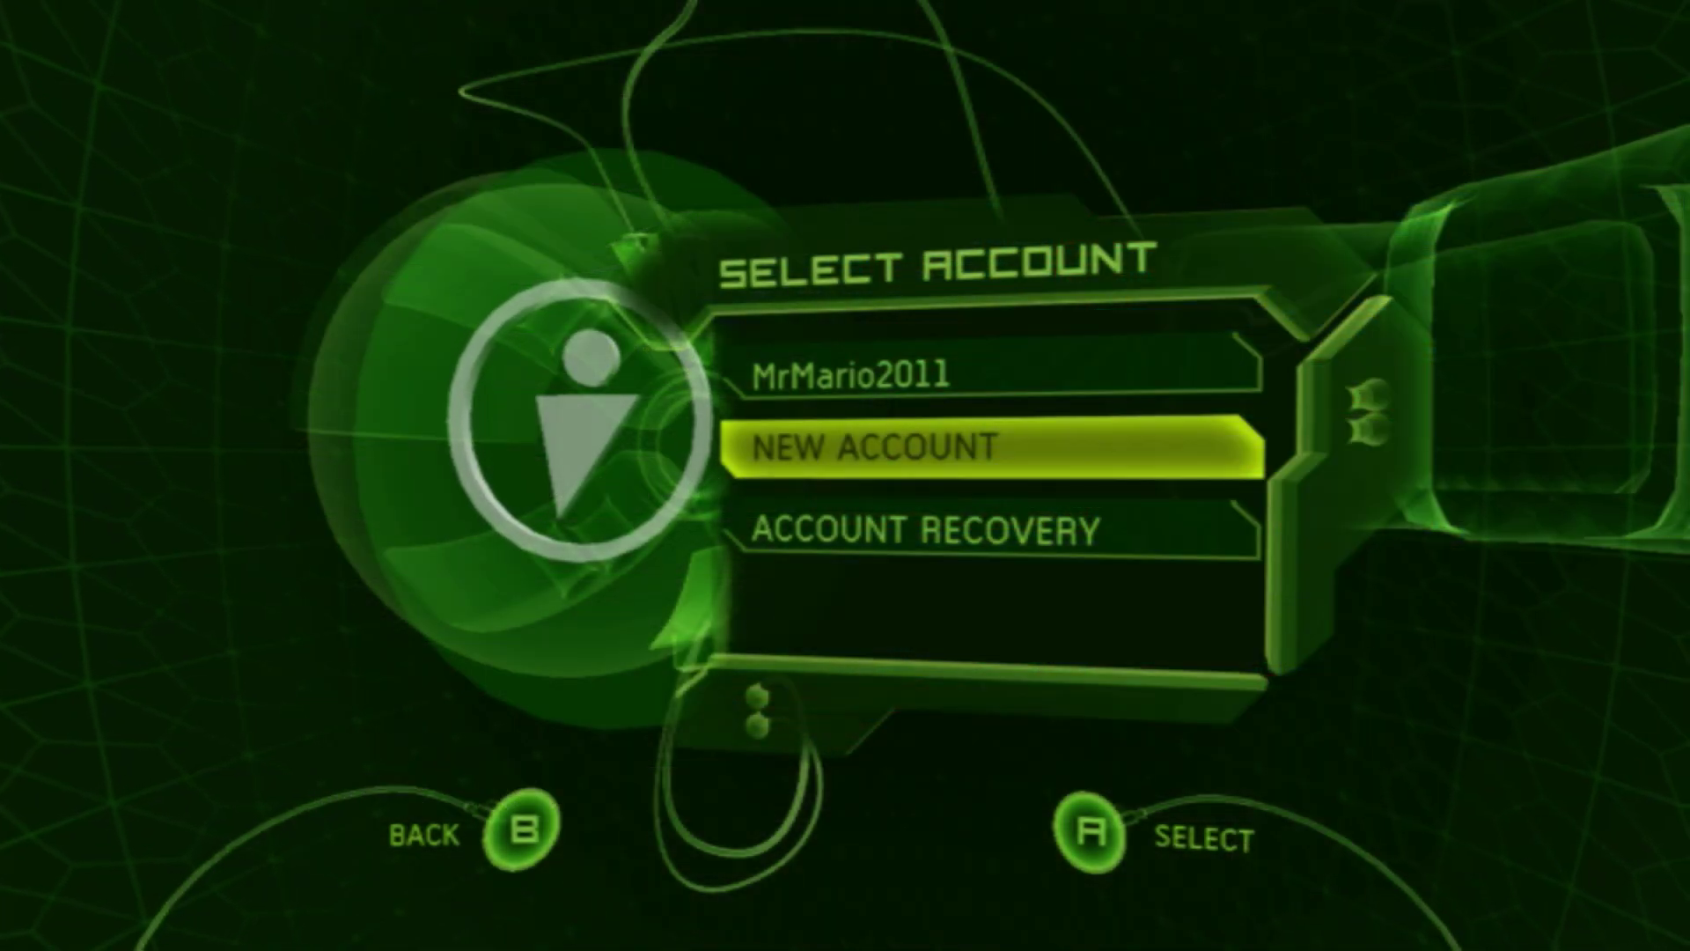
key("Return")
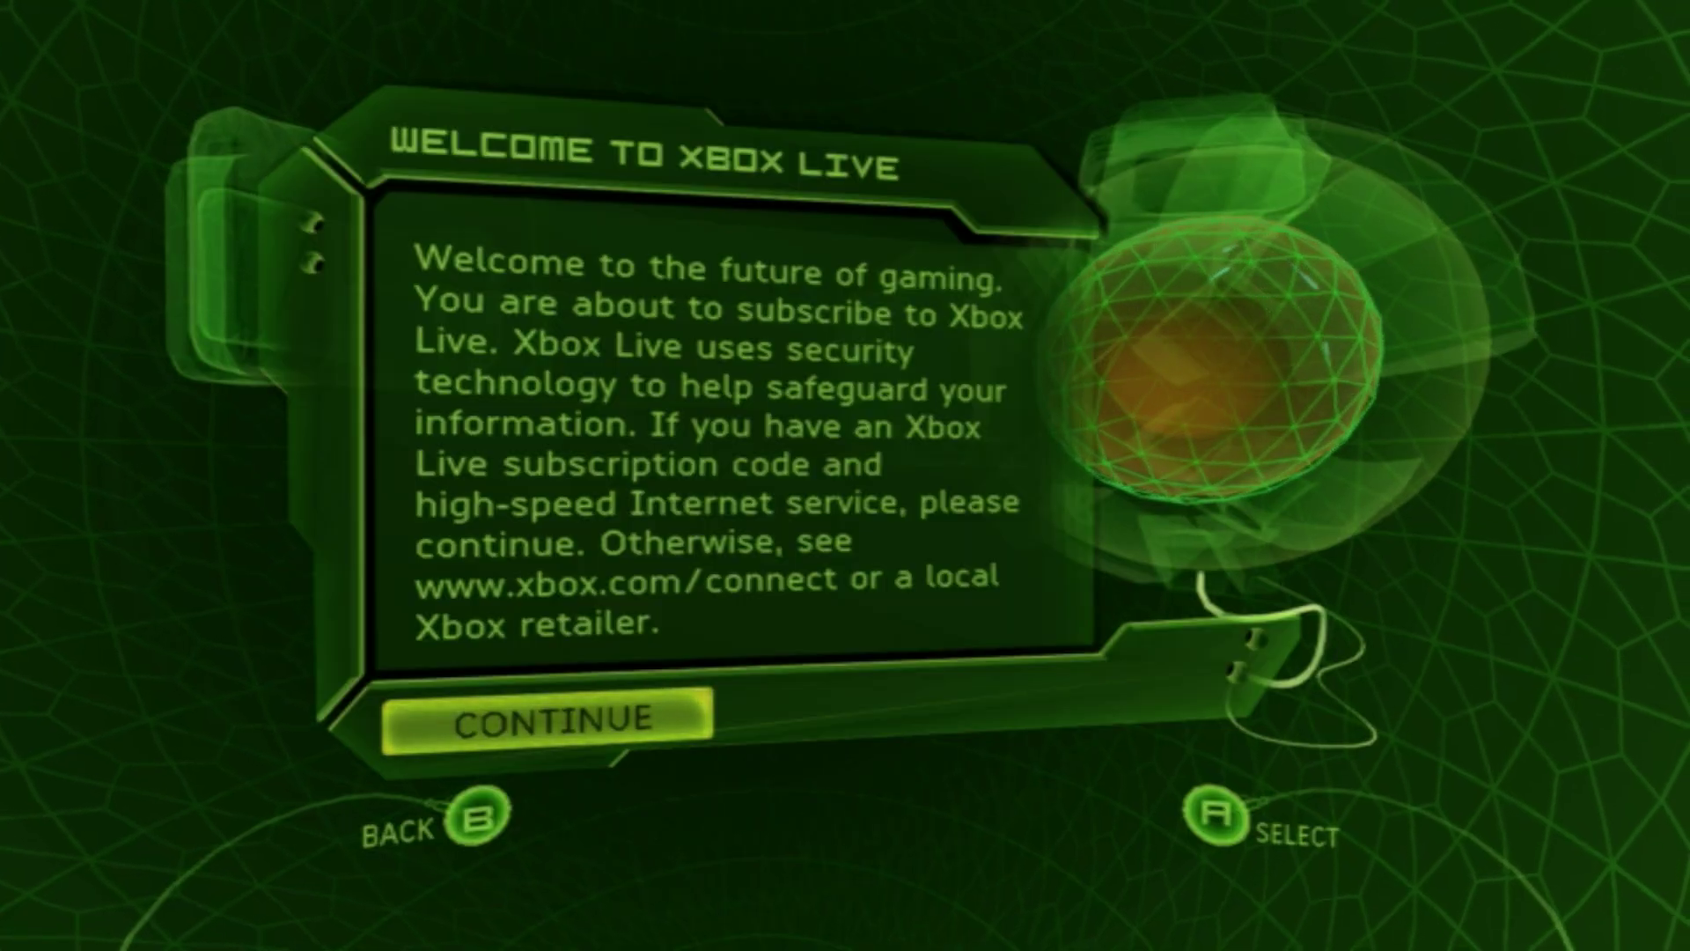
key("Return")
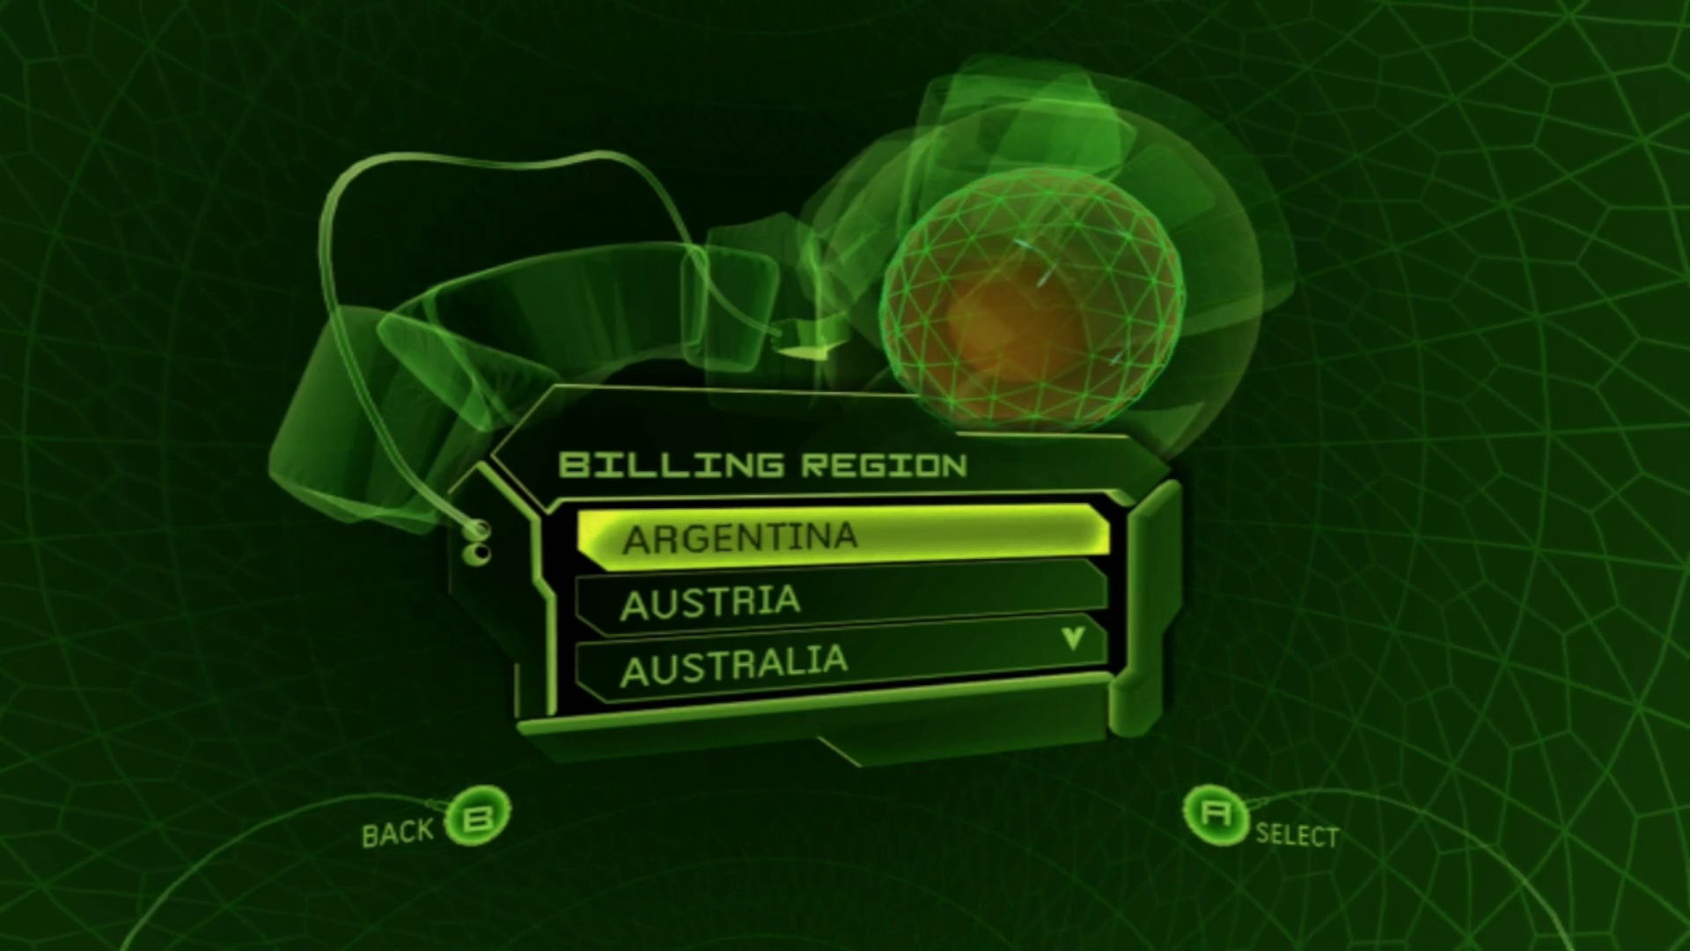
key("Down")
key("Down")
key("Down")
key("Down")
key("Down")
key("Down")
key("Down")
key("Down")
key("Down")
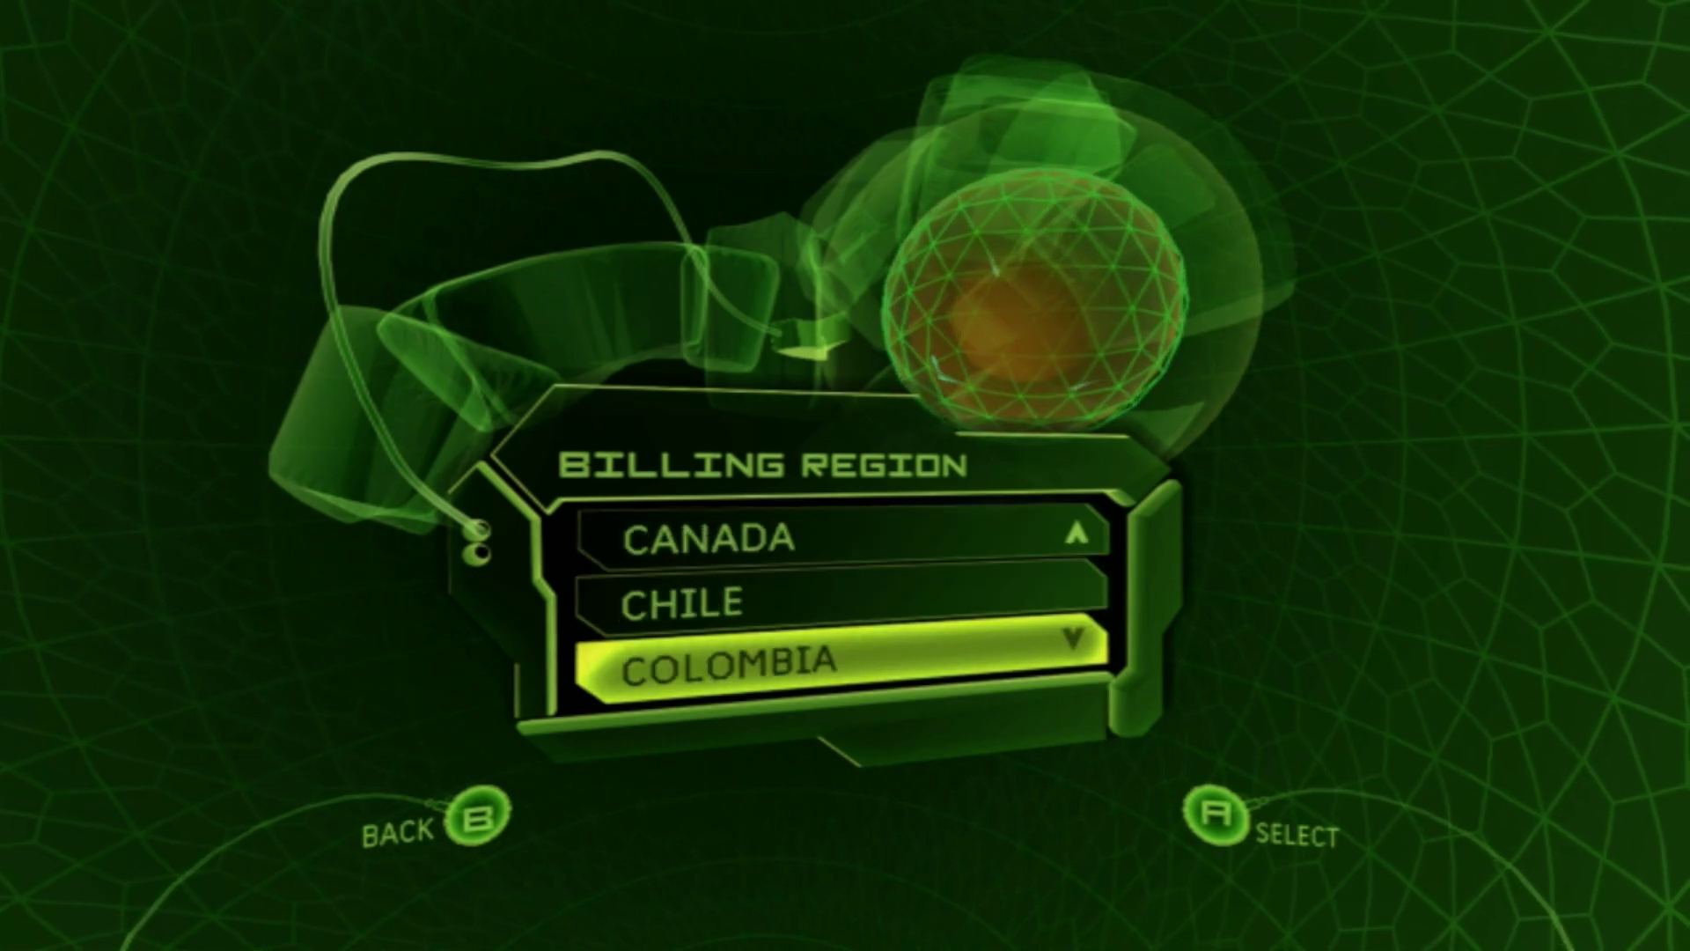
key("Down")
key("Down")
key("Down")
key("Down")
key("Down")
key("Down")
key("Down")
key("Down")
key("Down")
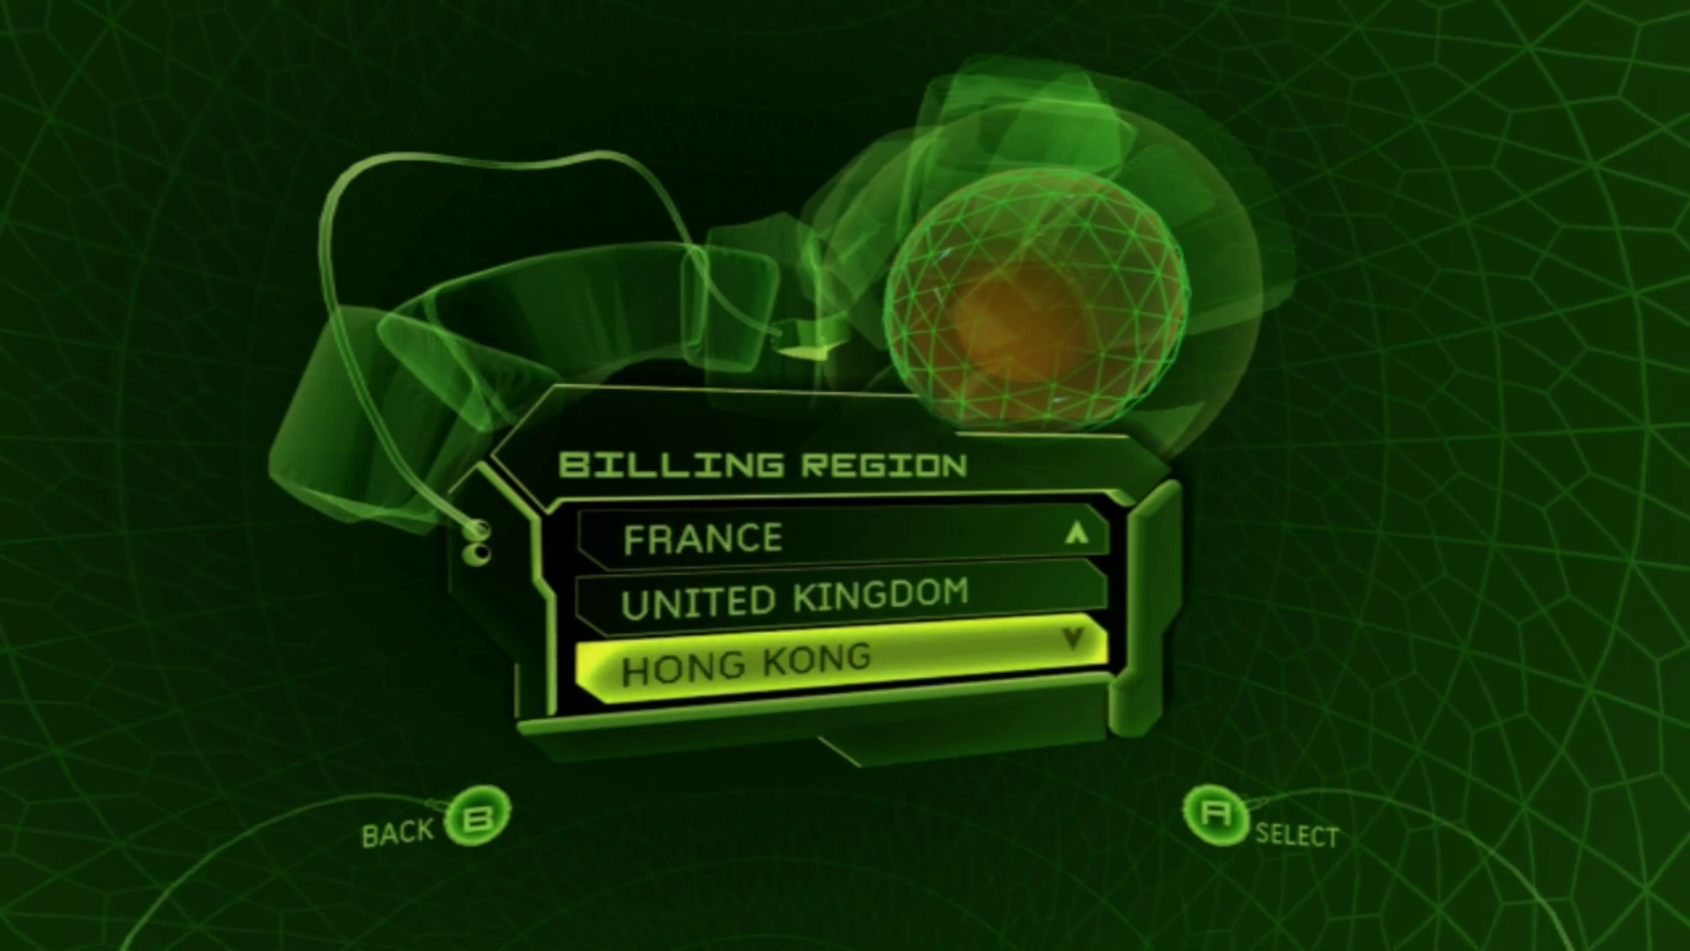
key("Down")
key("Down")
key("Down")
key("Down")
key("Down")
key("Down")
key("Down")
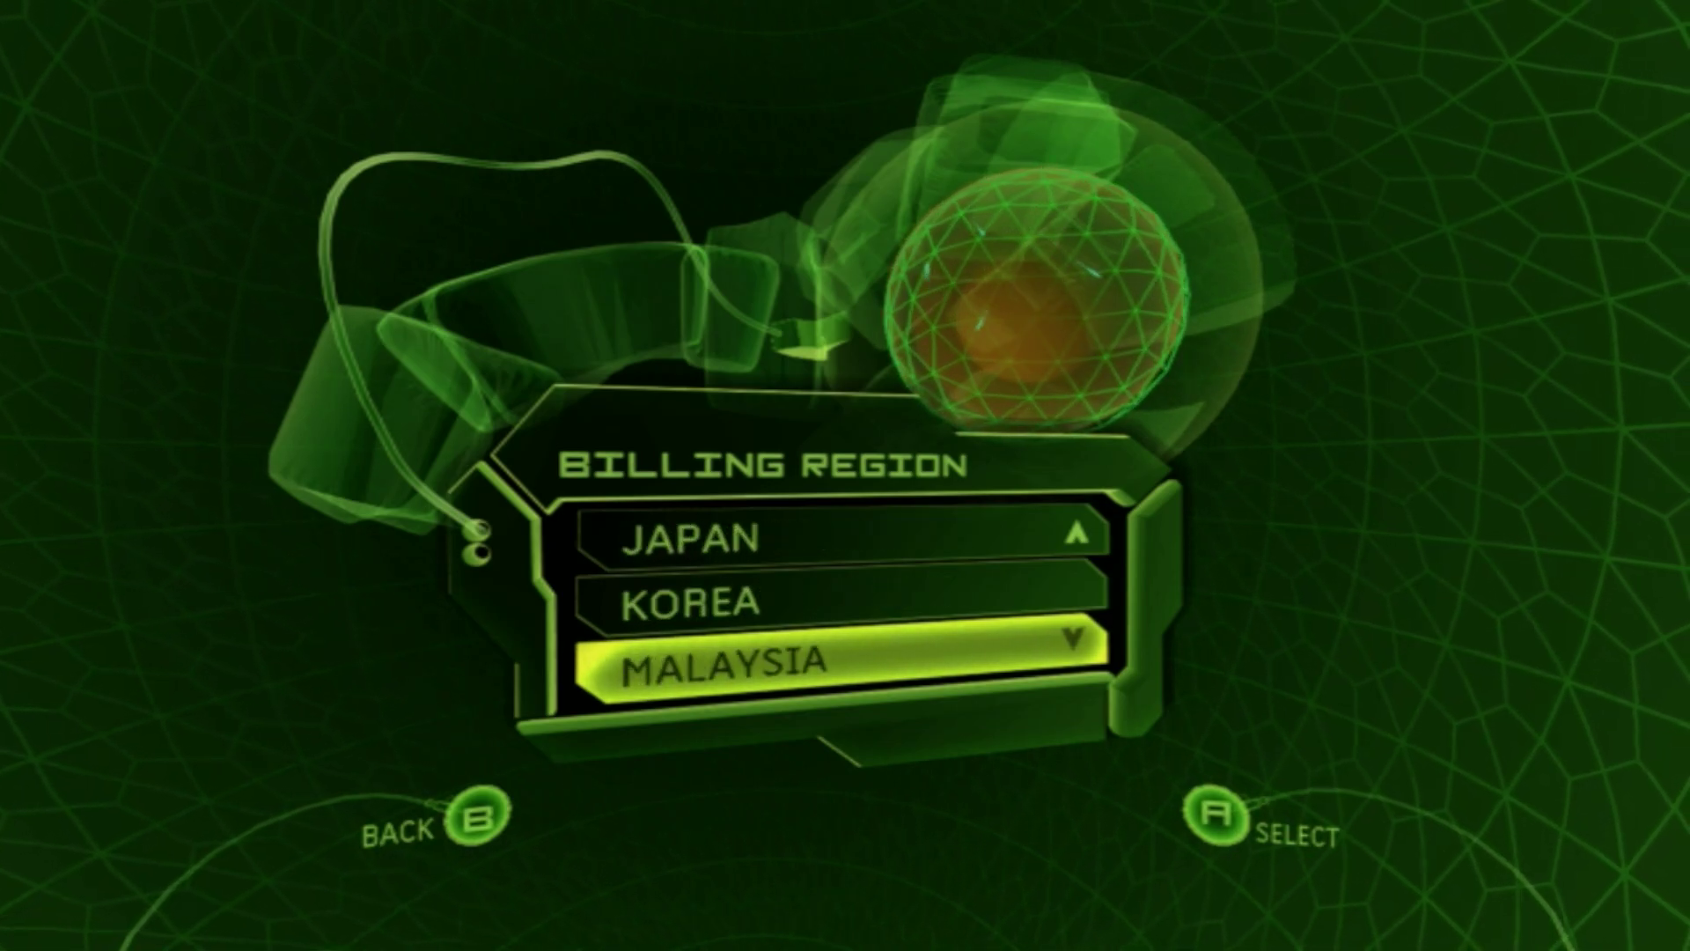
key("Down")
key("Down")
key("Down")
key("Down")
key("Down")
key("Down")
key("Down")
key("Down")
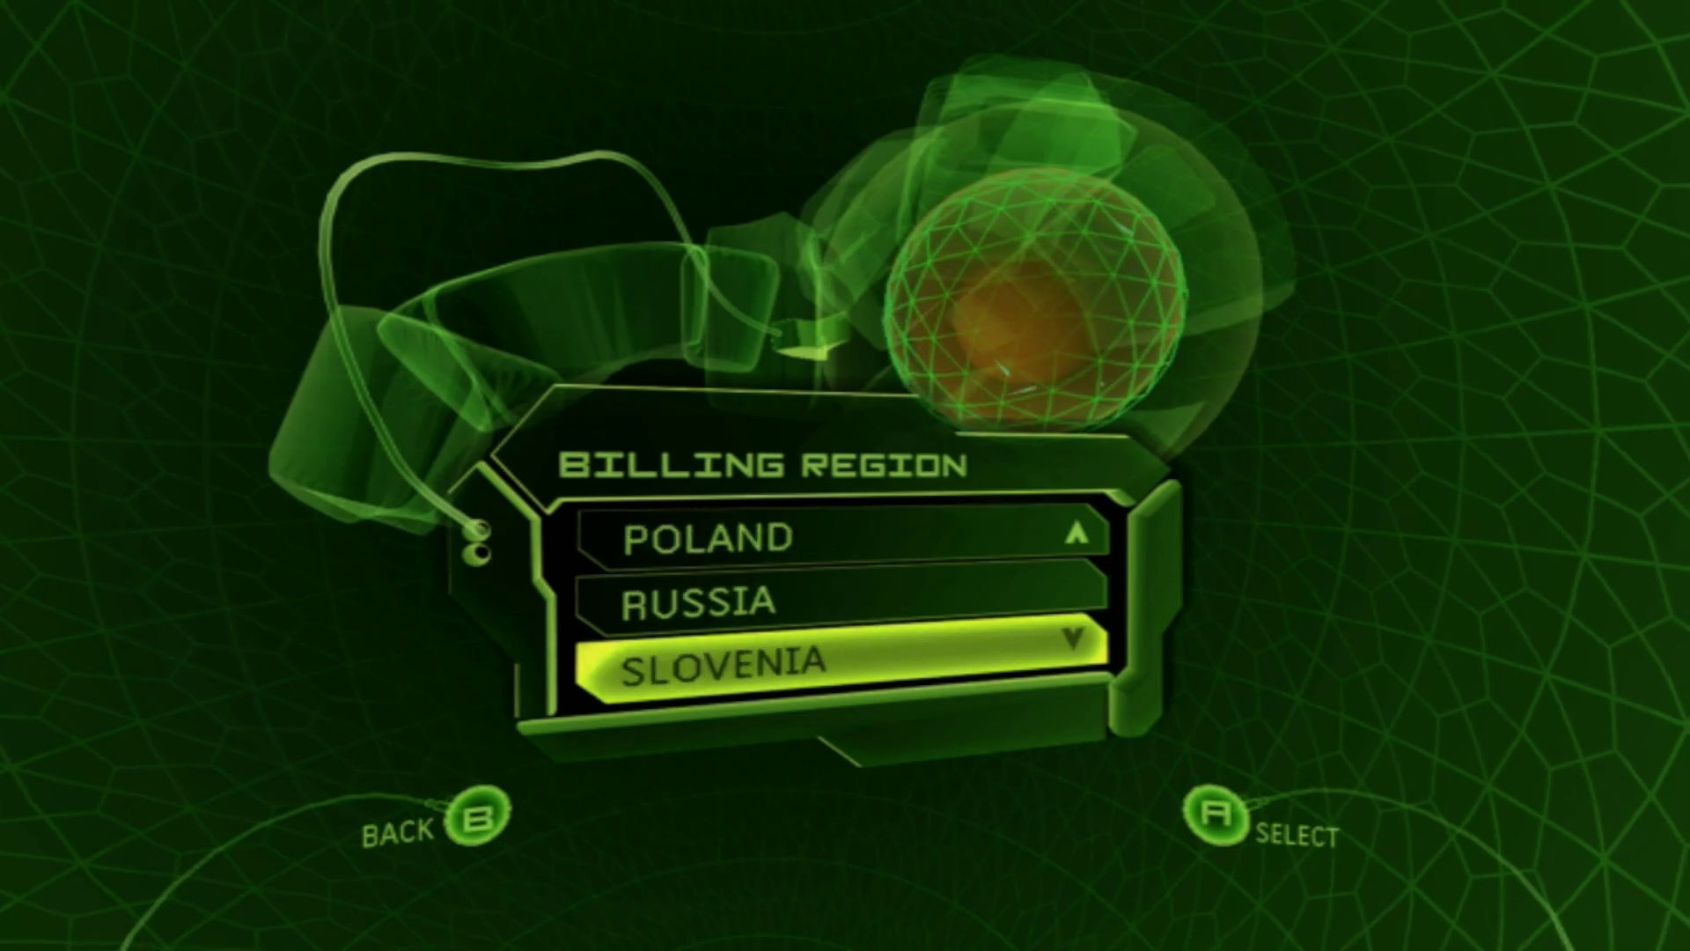
key("Down")
key("Down")
key("Down")
key("Down")
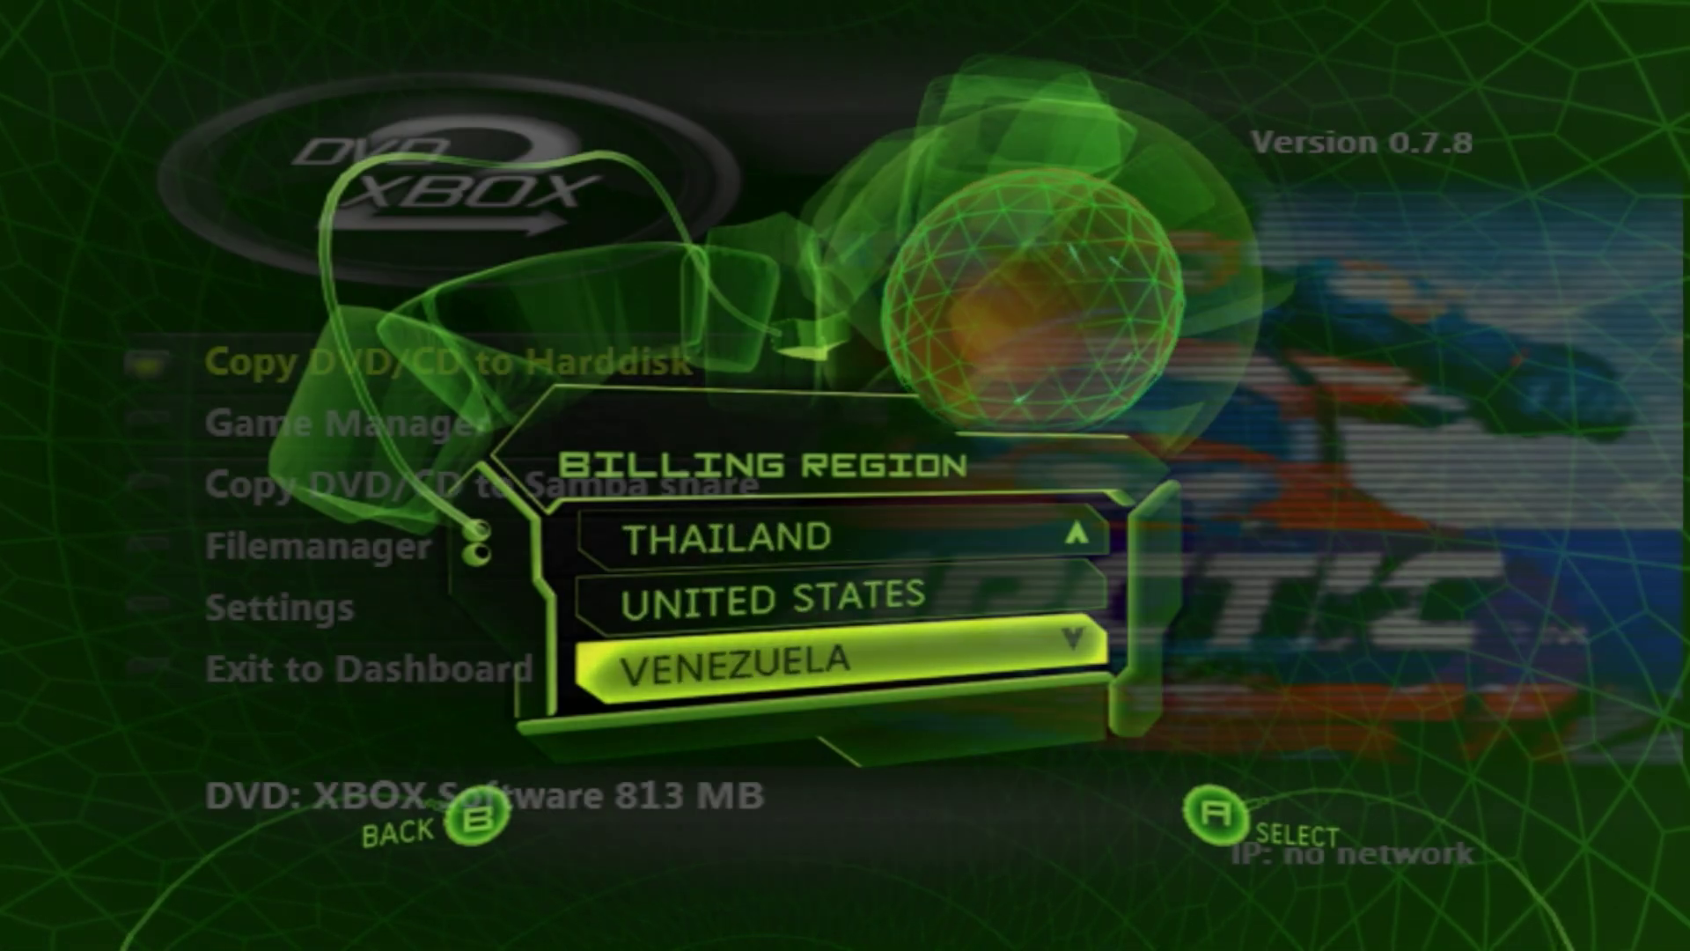
key("Up")
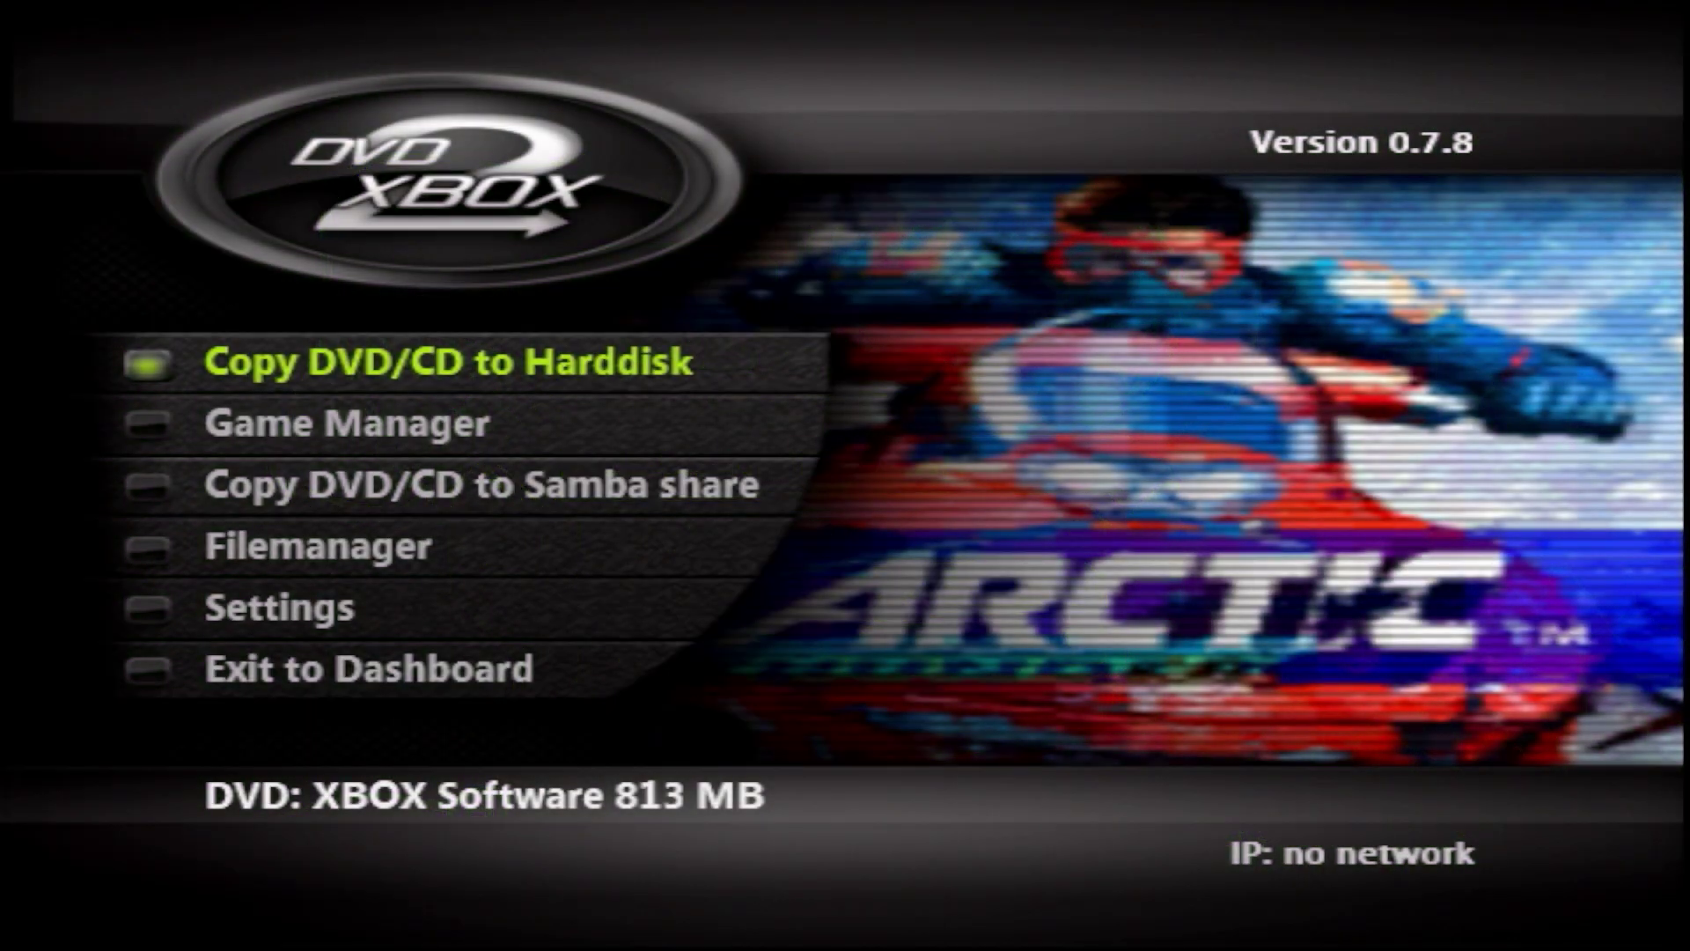
key("Down")
key("Down")
key("Down")
key("Down")
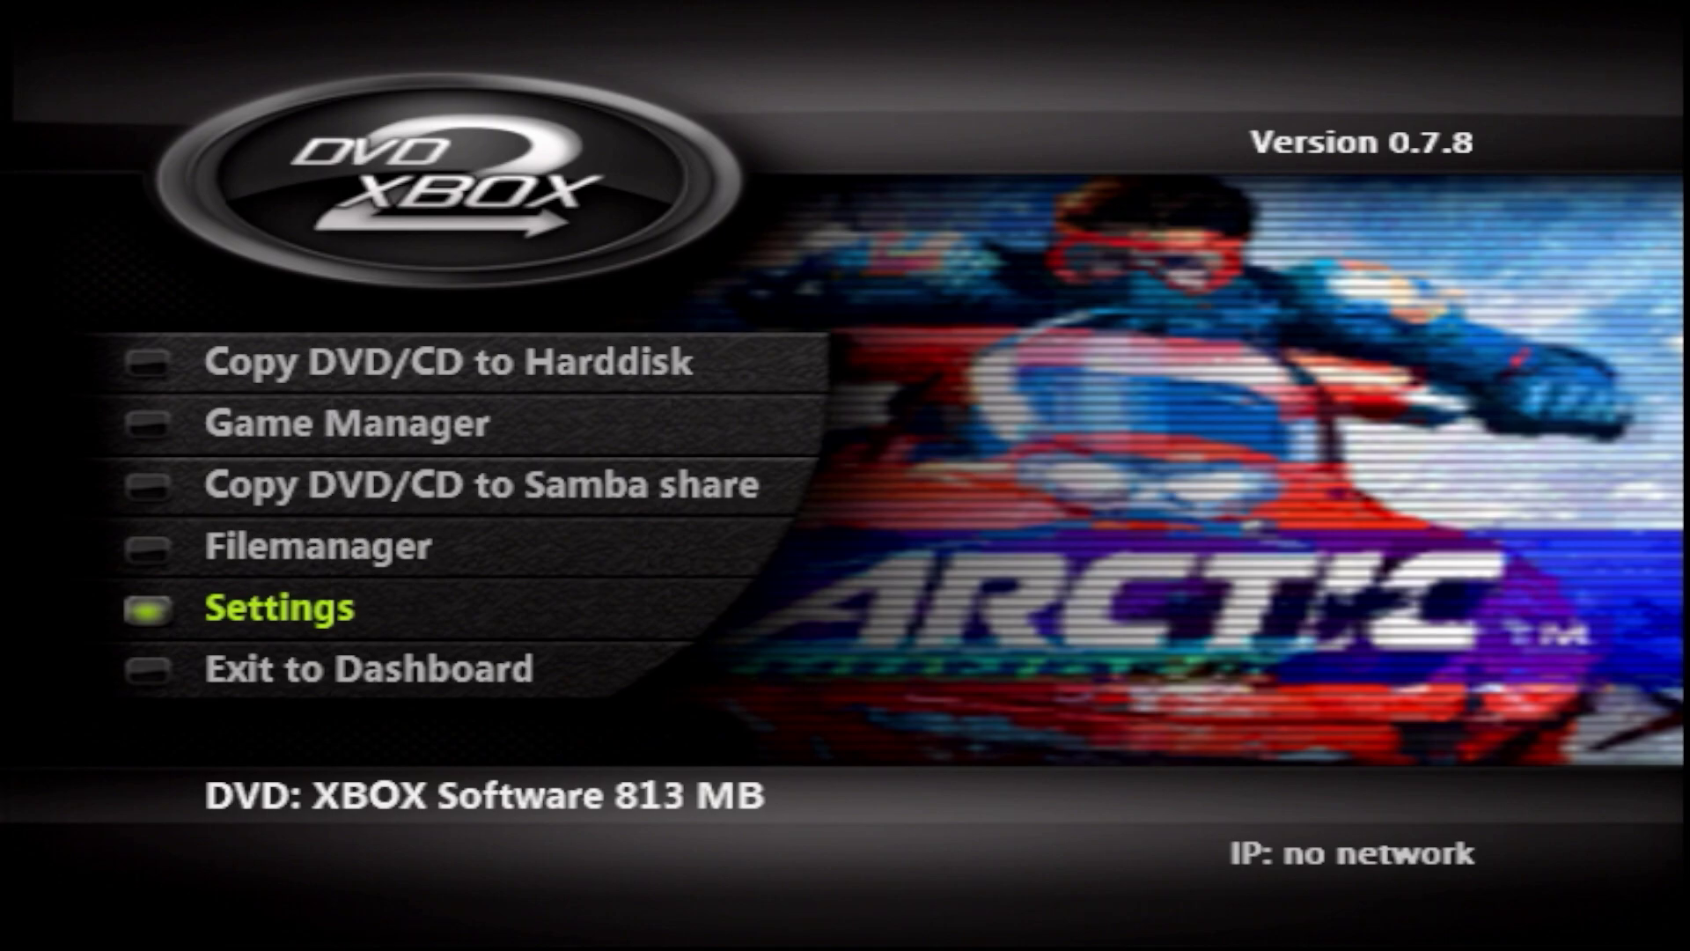
Set Enable ACL processing to no in DVD2Xbox's General settings, then return to the main menu.
key("Return")
key("Up")
key("Up")
key("Return")
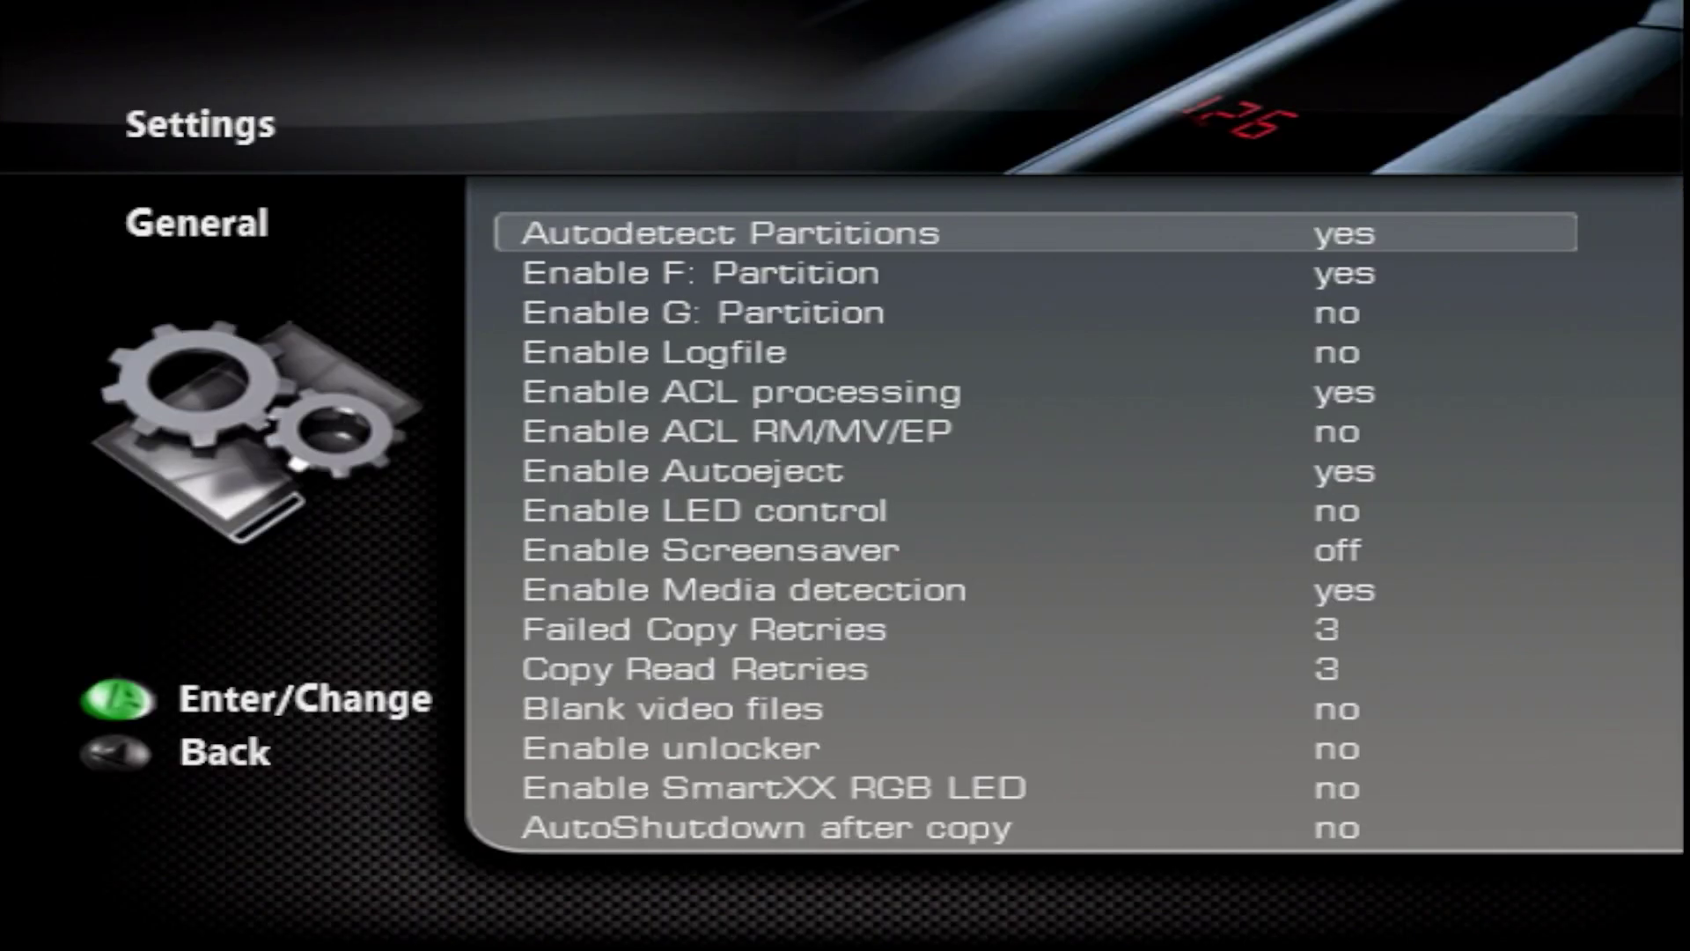
key("Down")
key("Down")
key("Down")
key("Down")
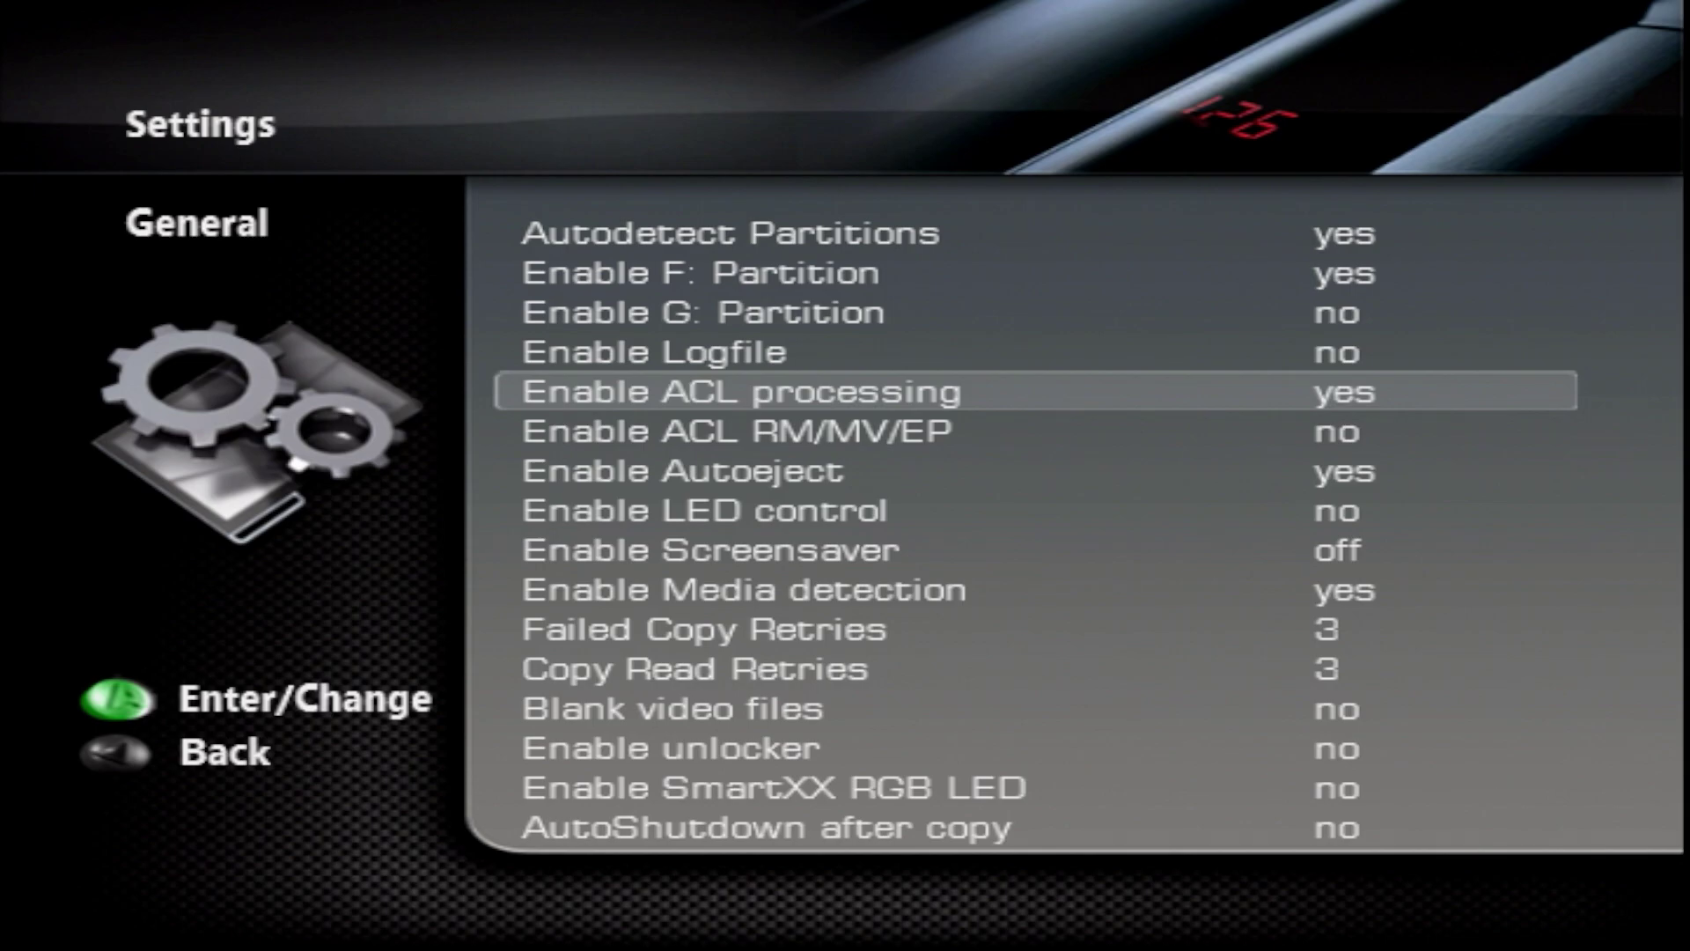
key("Down")
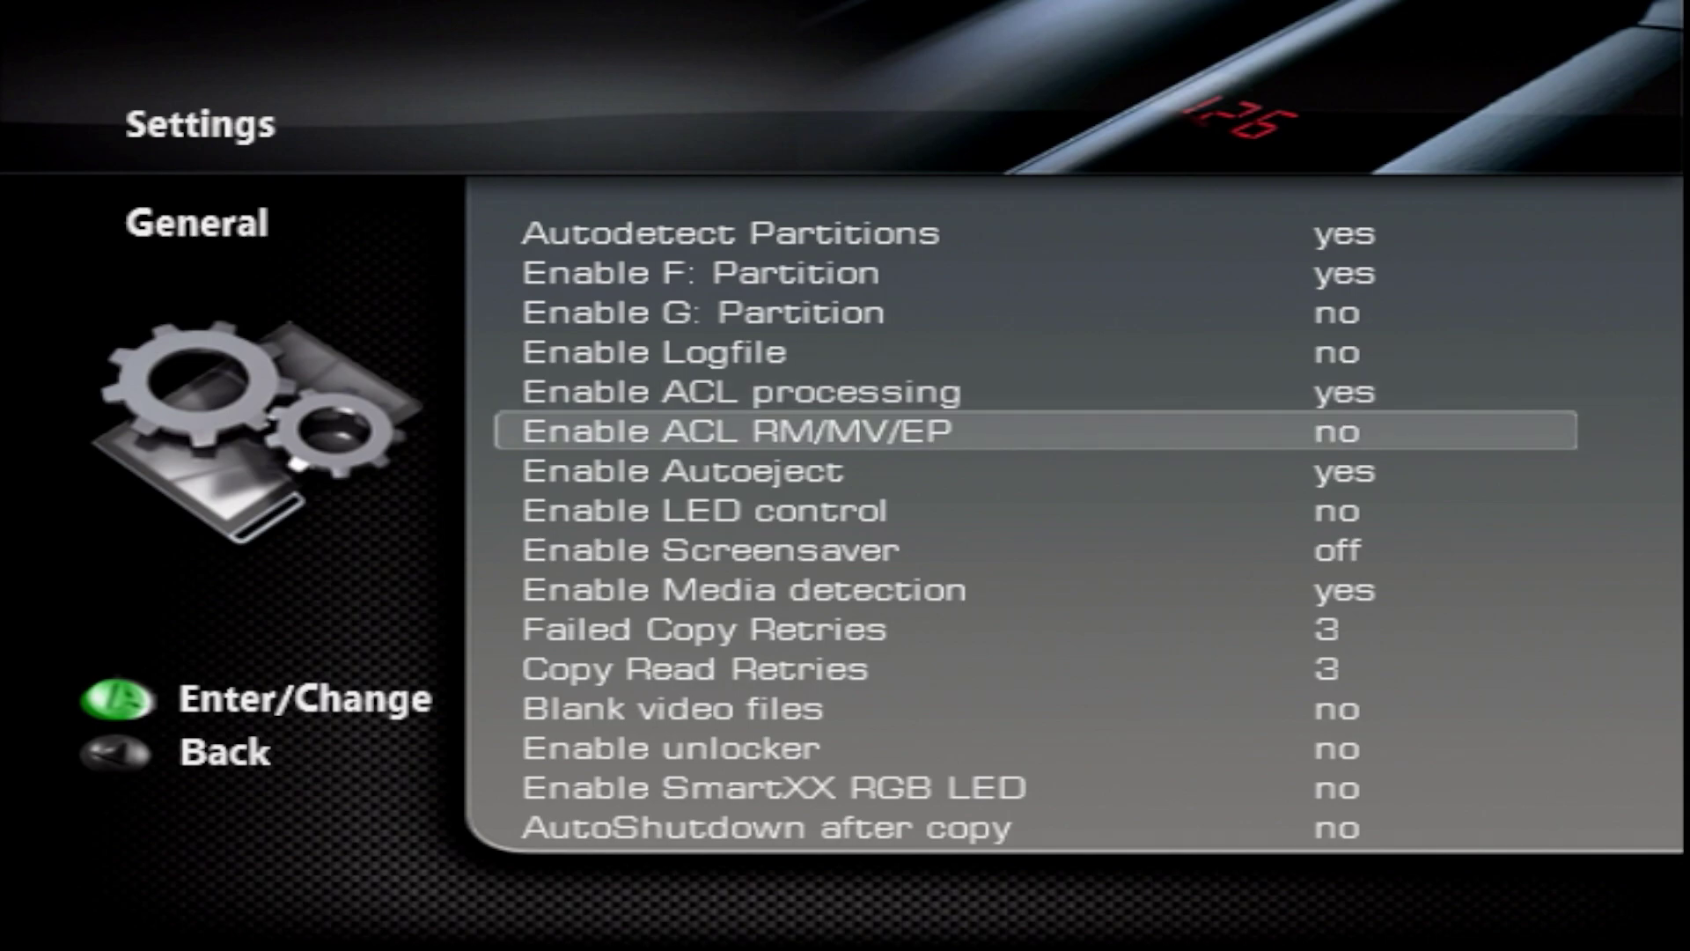
key("Up")
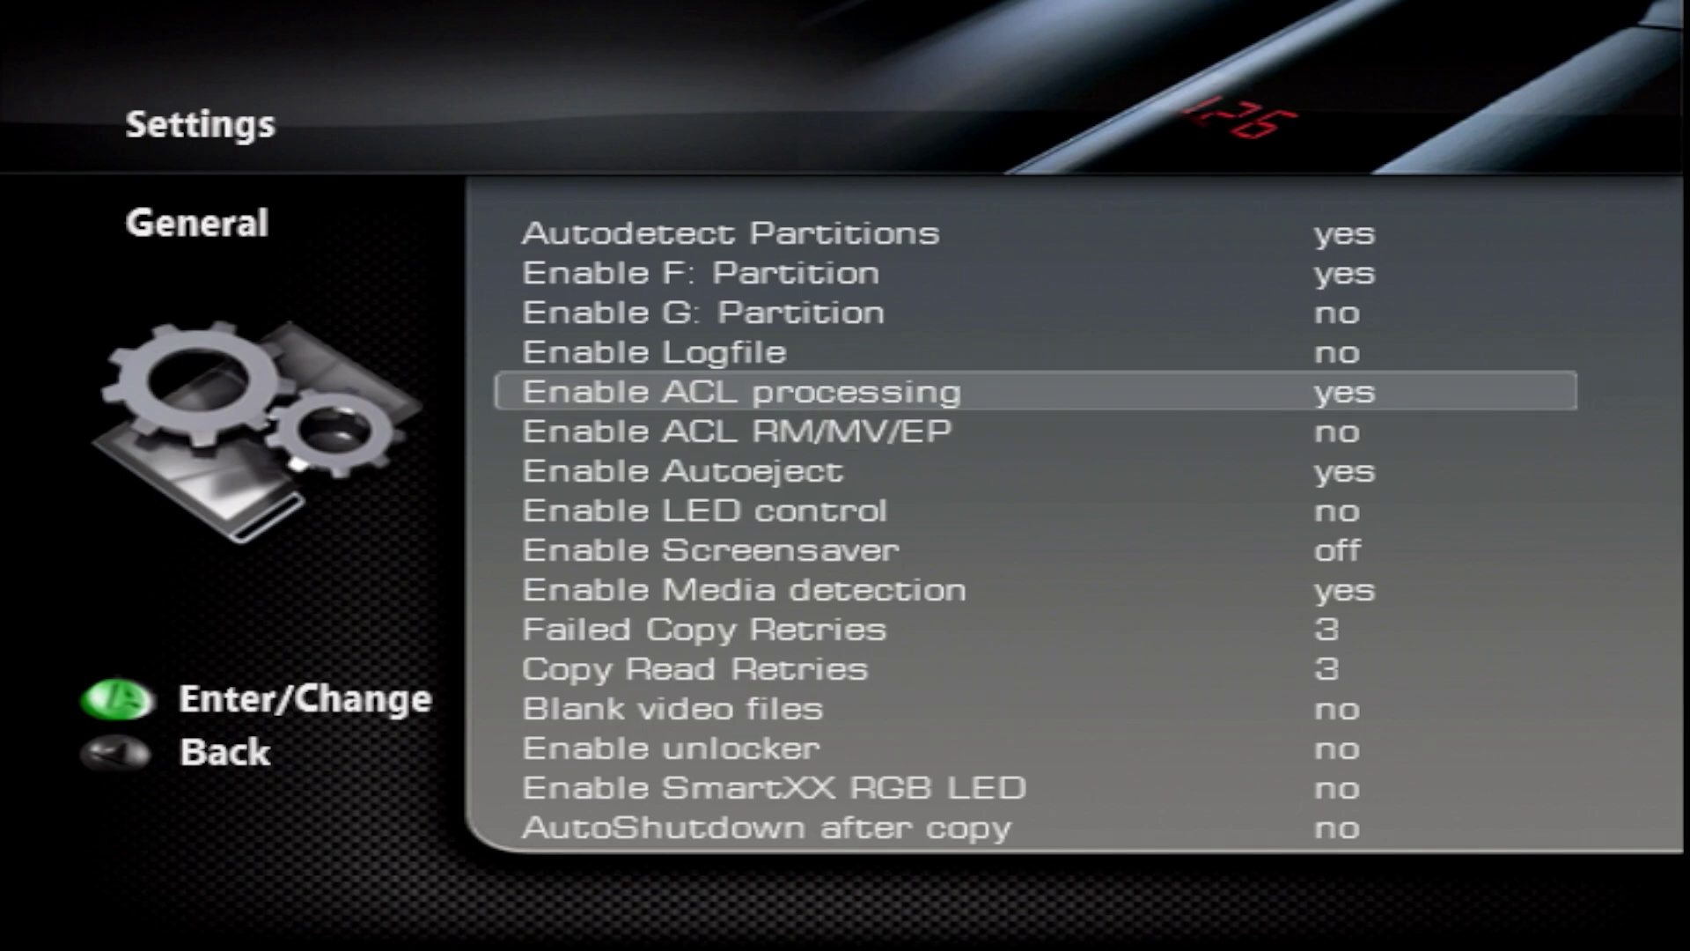
key("Return")
key("Down")
key("Up")
key("Escape")
key("Escape")
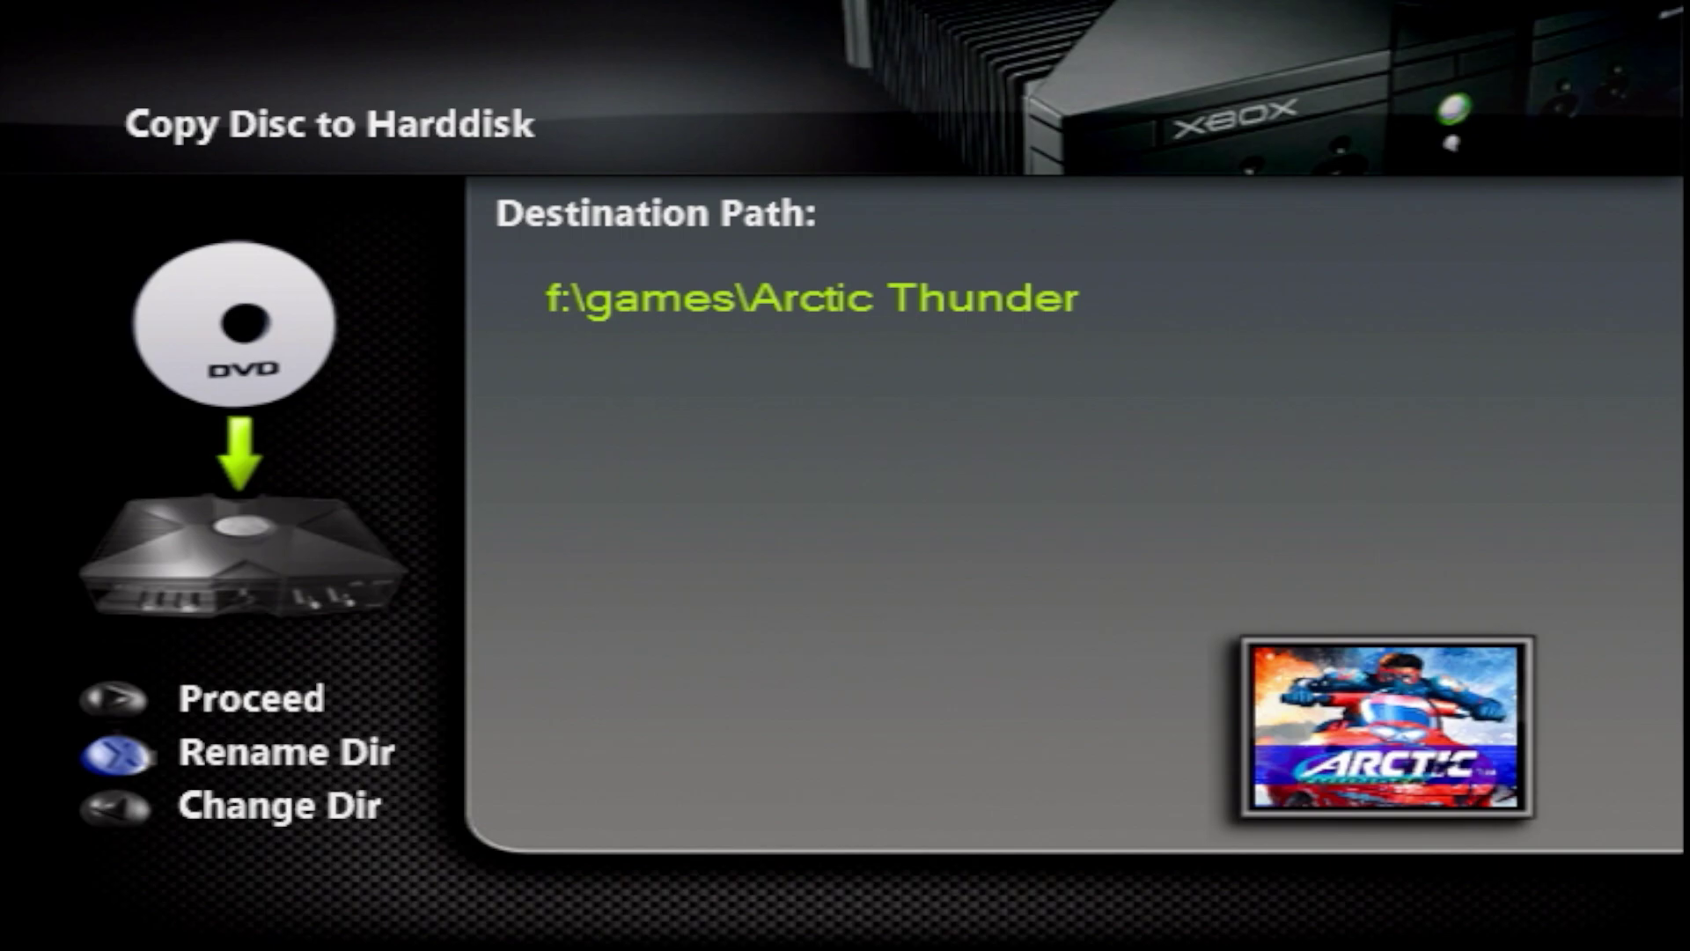
Proceed with copying the Arctic Thunder disc to f:\games\Arctic Thunder.
key("Return")
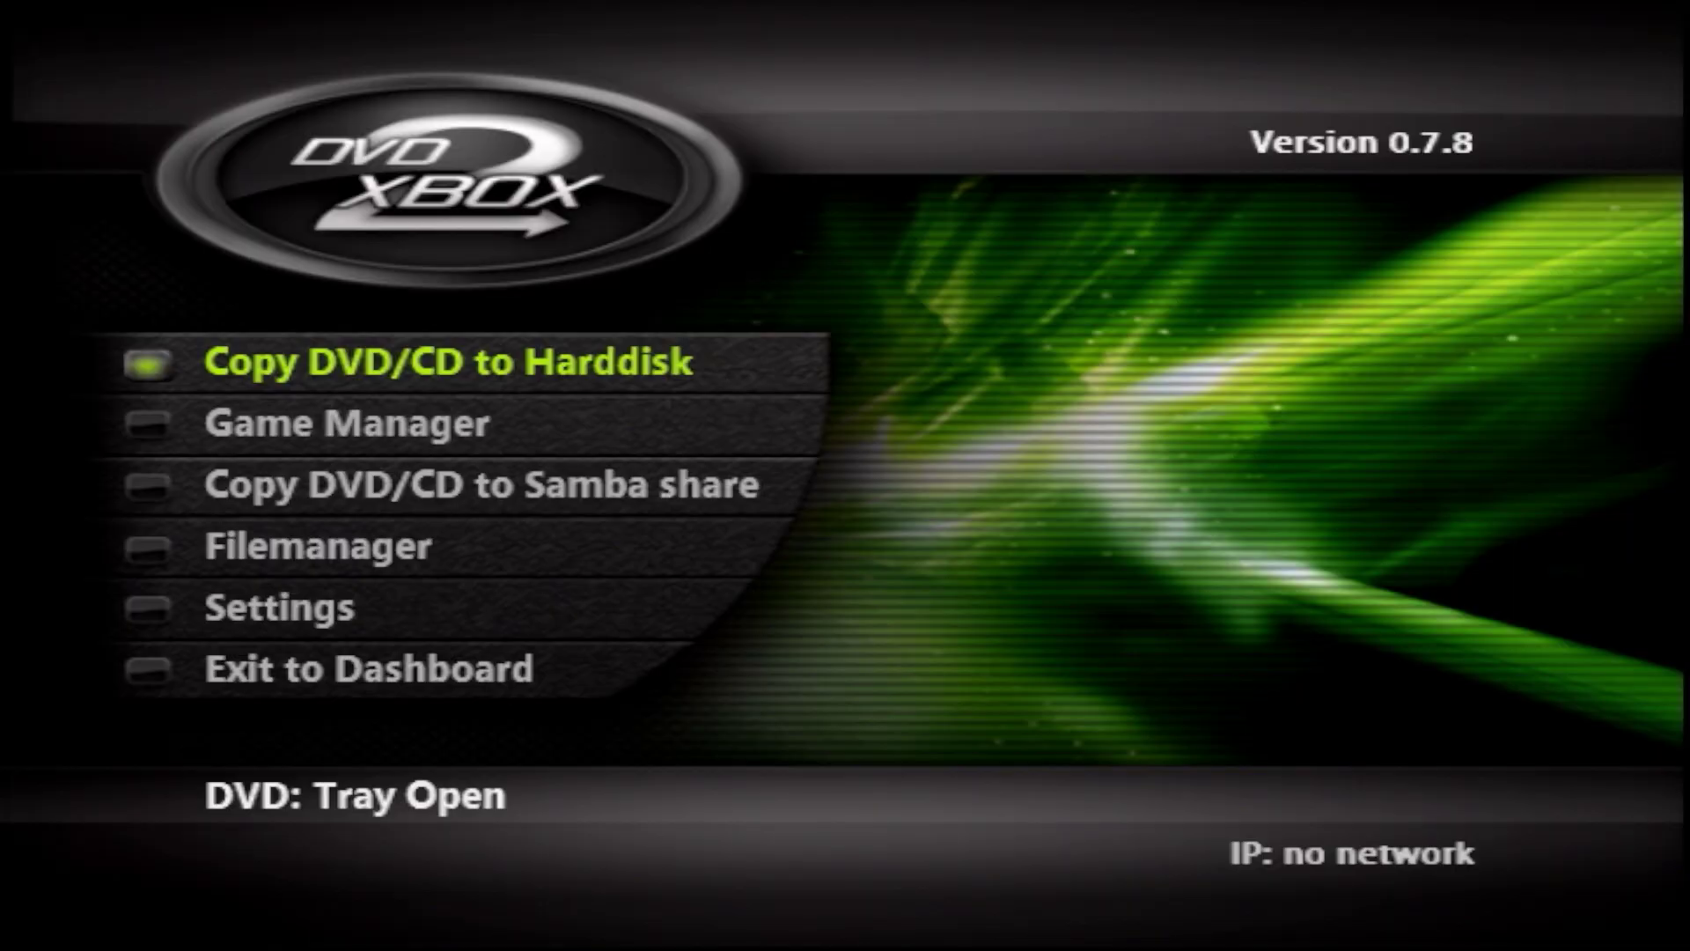
Dismiss the copy report and browse the f: drive in the file manager.
key("Down")
key("Down")
key("Down")
key("Return")
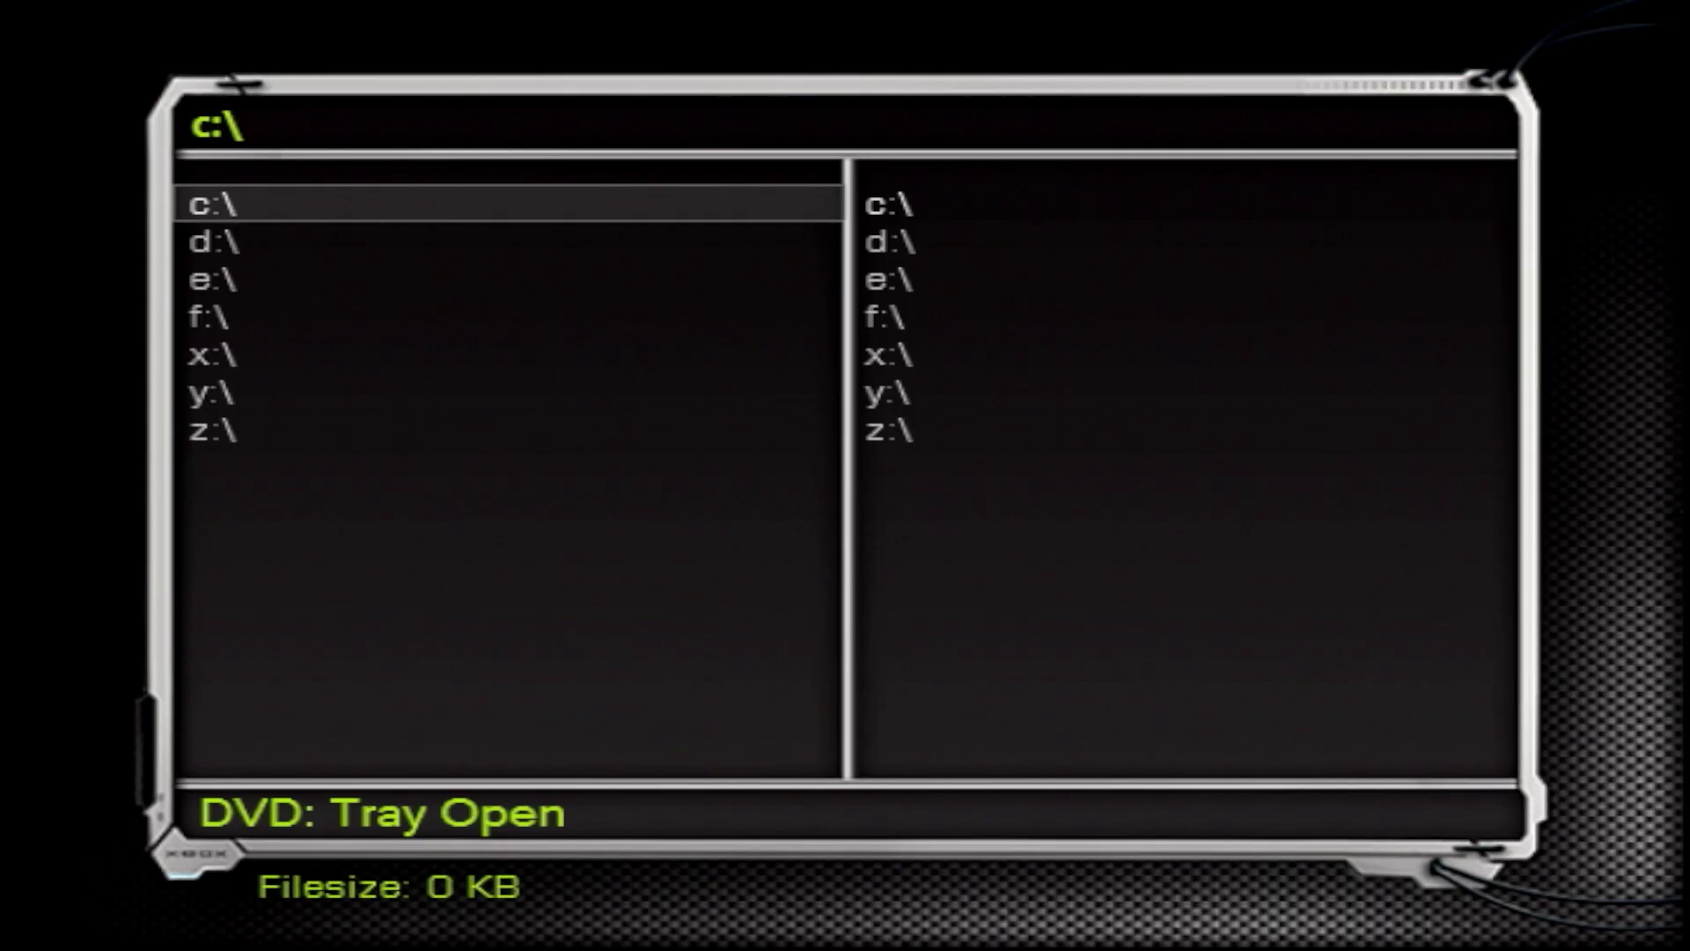
key("Down")
key("Down")
key("Down")
key("Return")
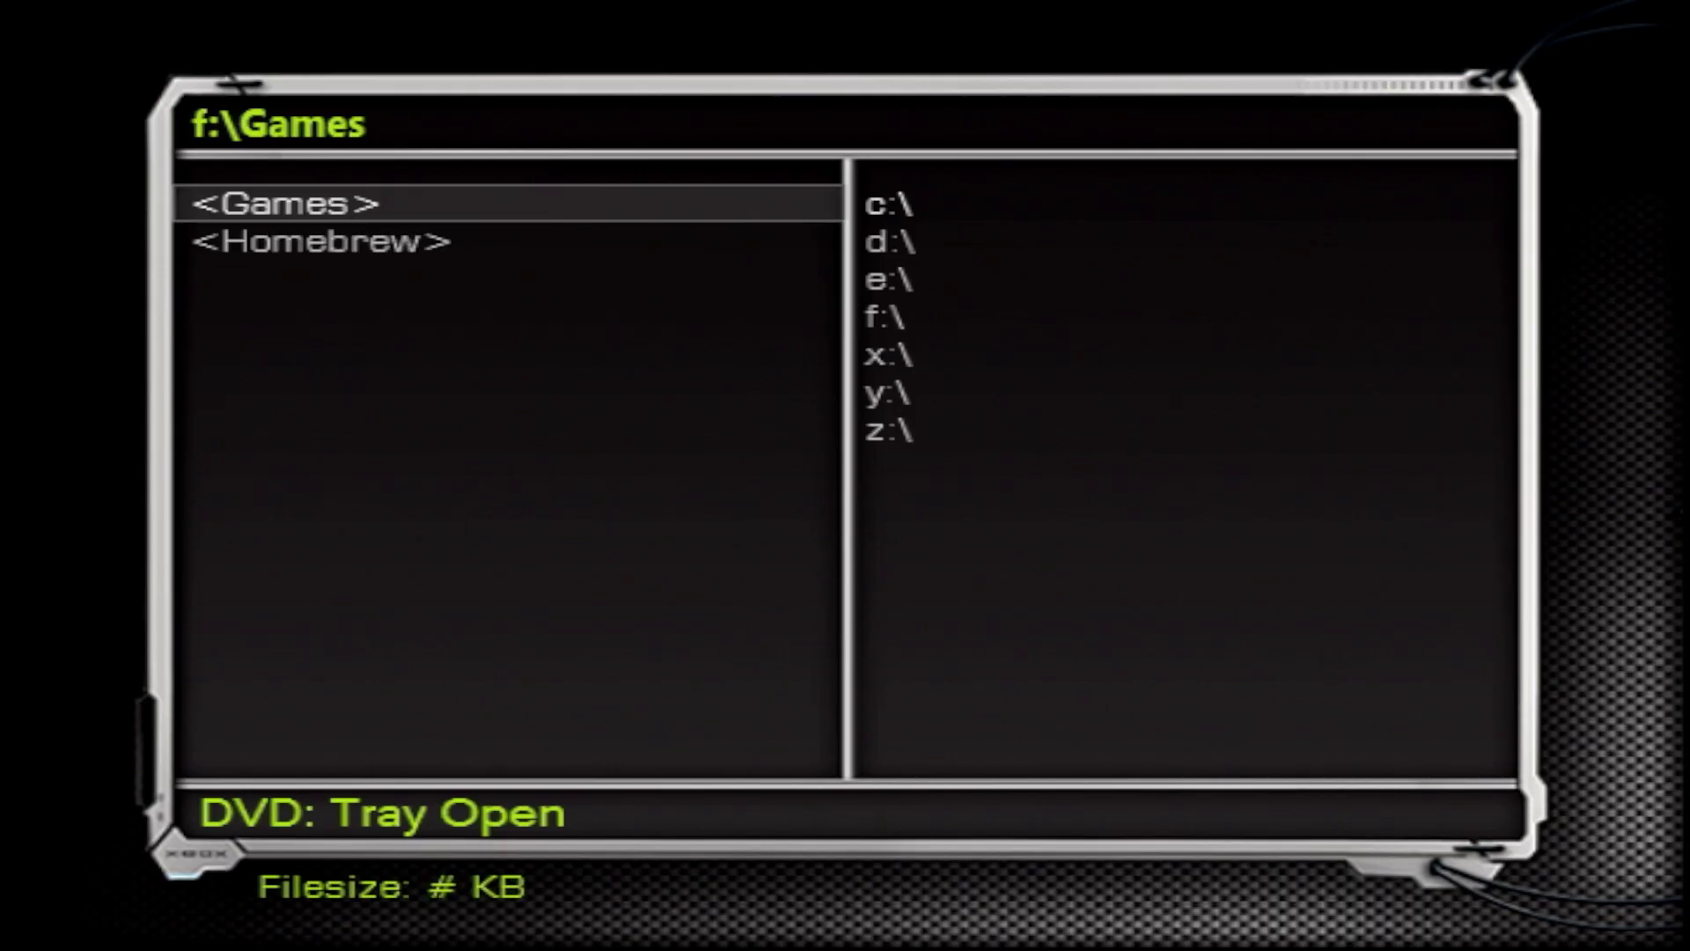
key("Return")
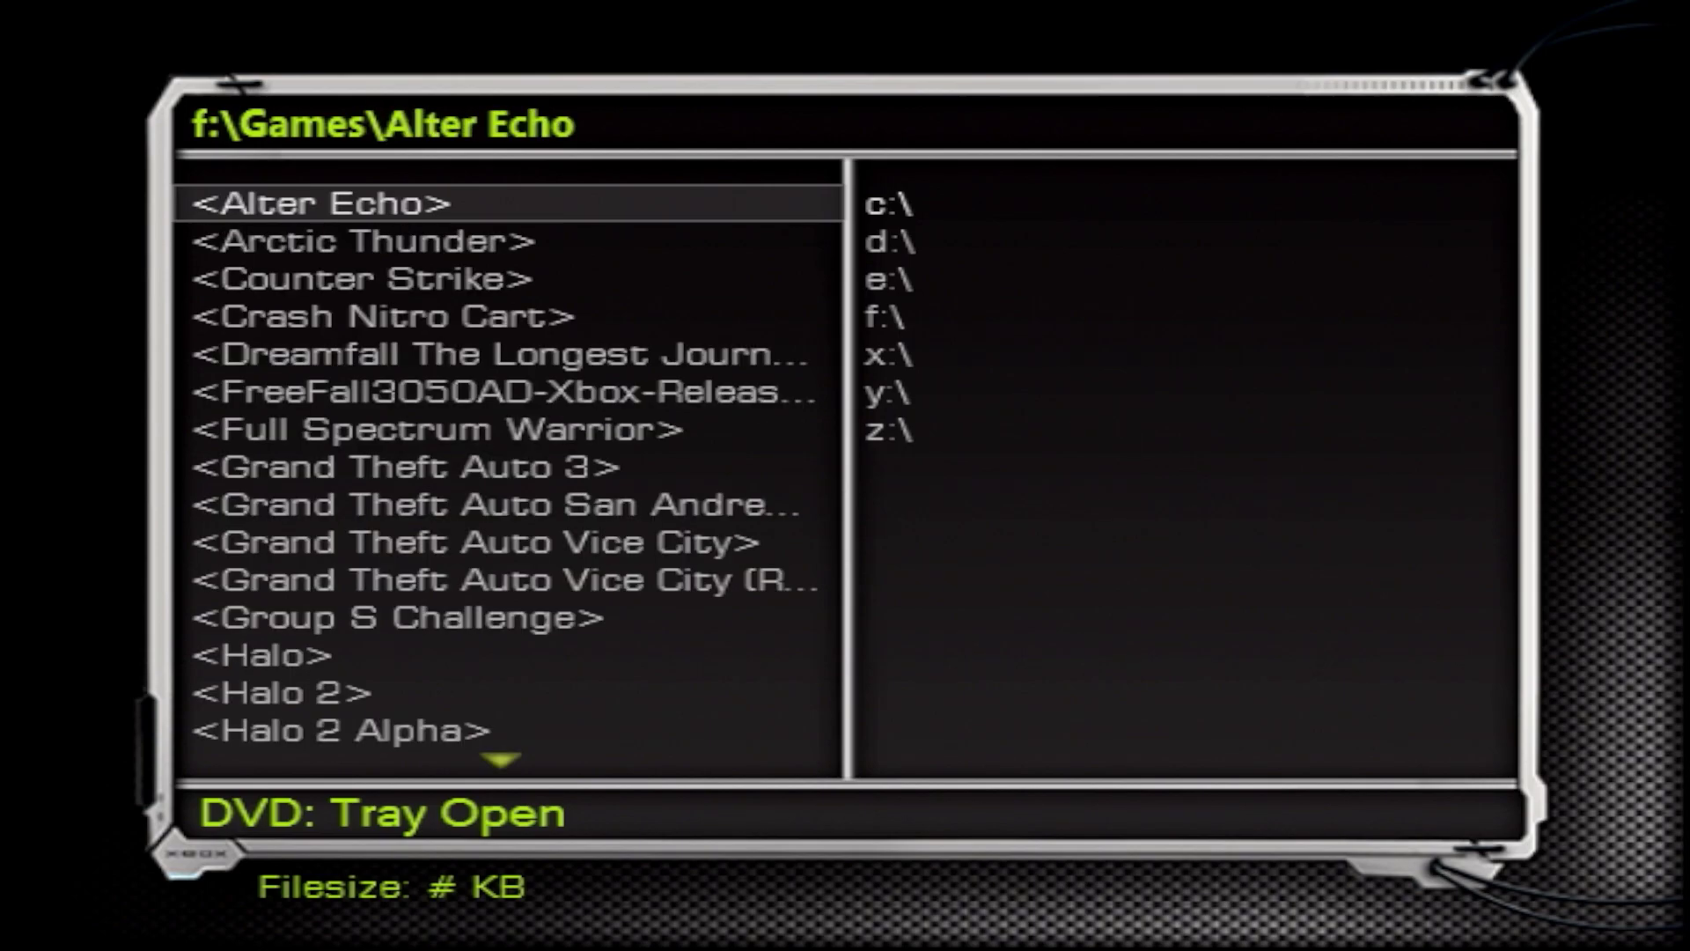
Run Process ACL on the Alter Echo folder, then leave the file manager.
key("Down")
key("Up")
key("c")
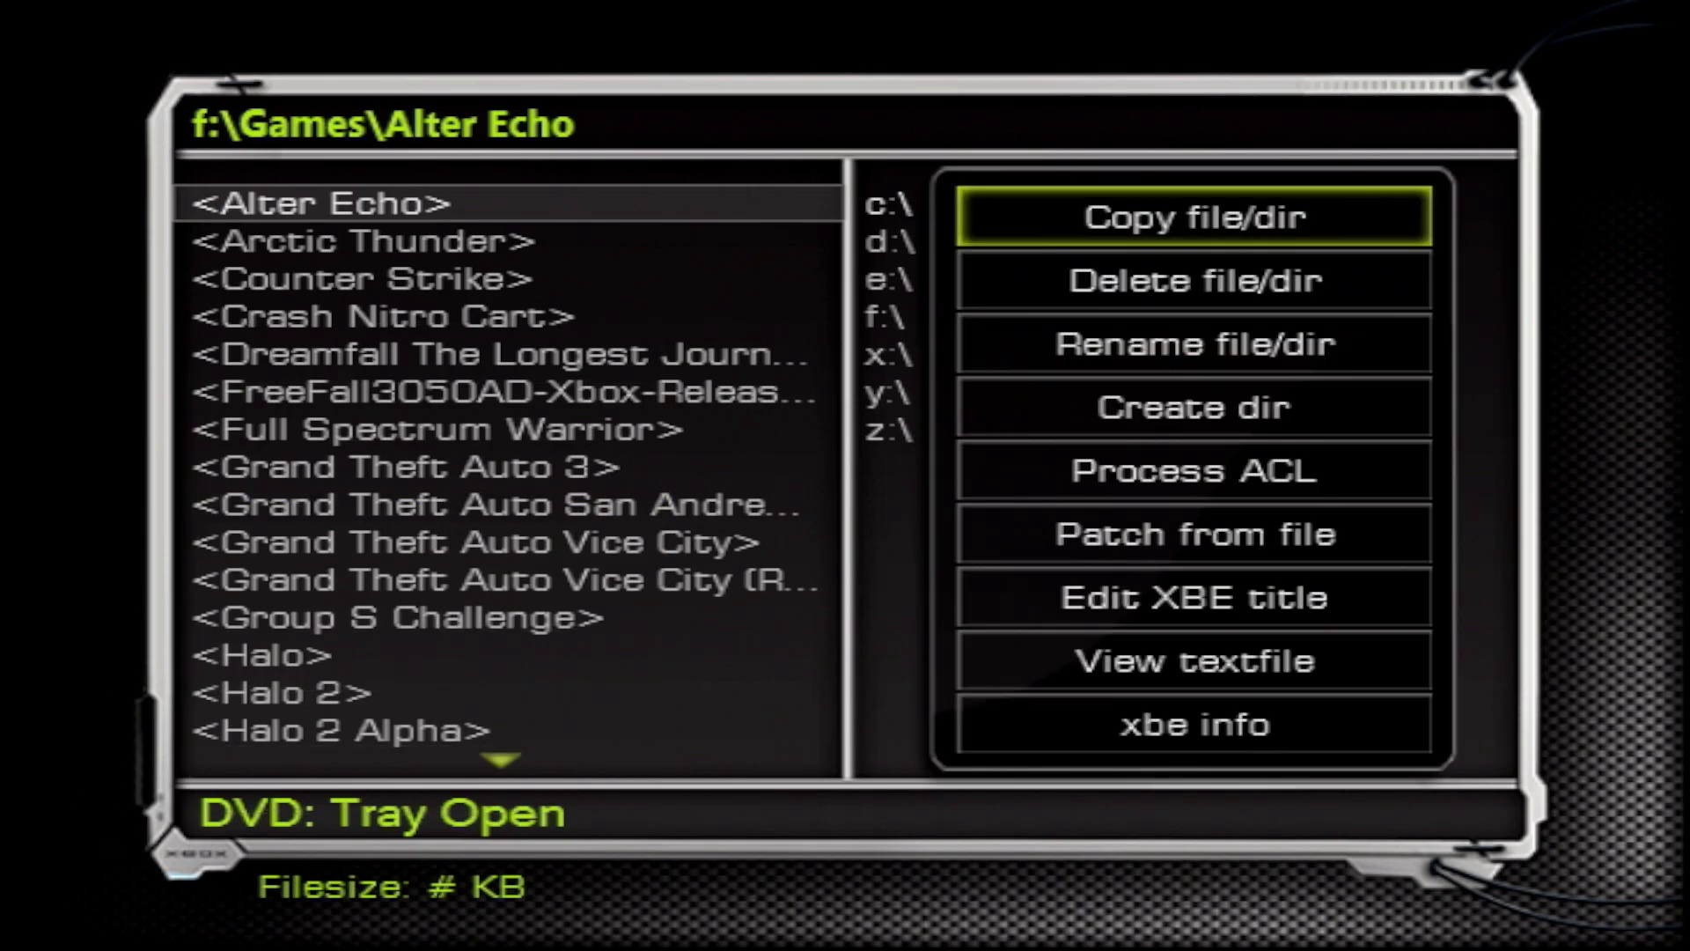
key("Down")
key("Down")
key("Down")
key("Down")
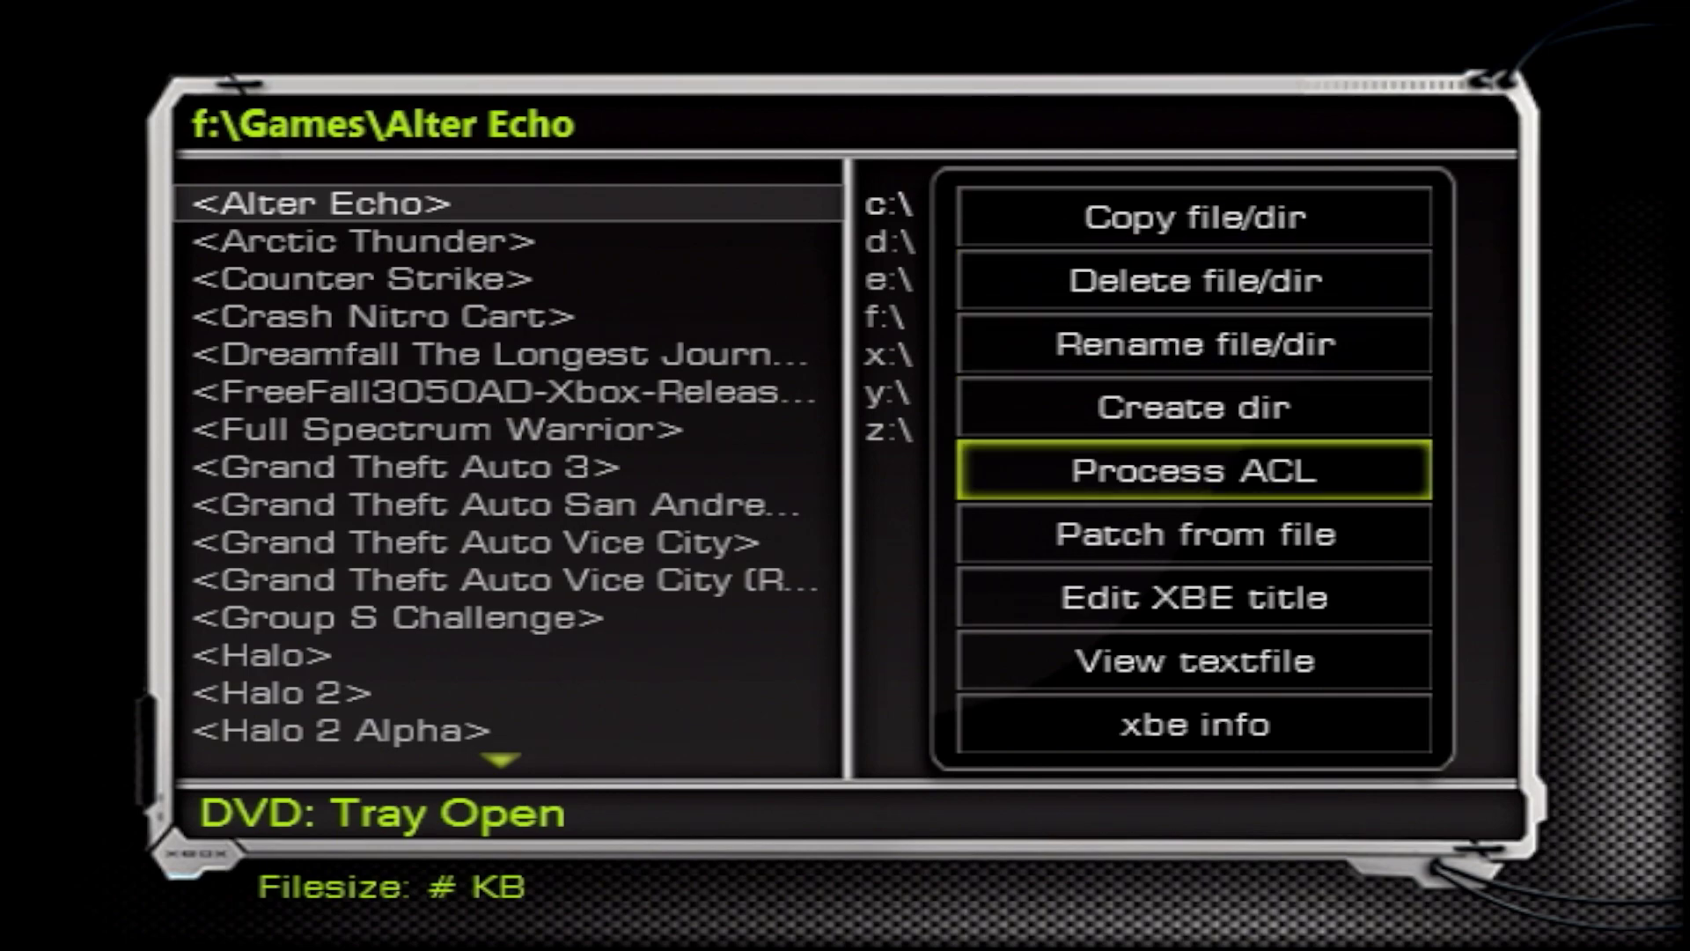
key("Return")
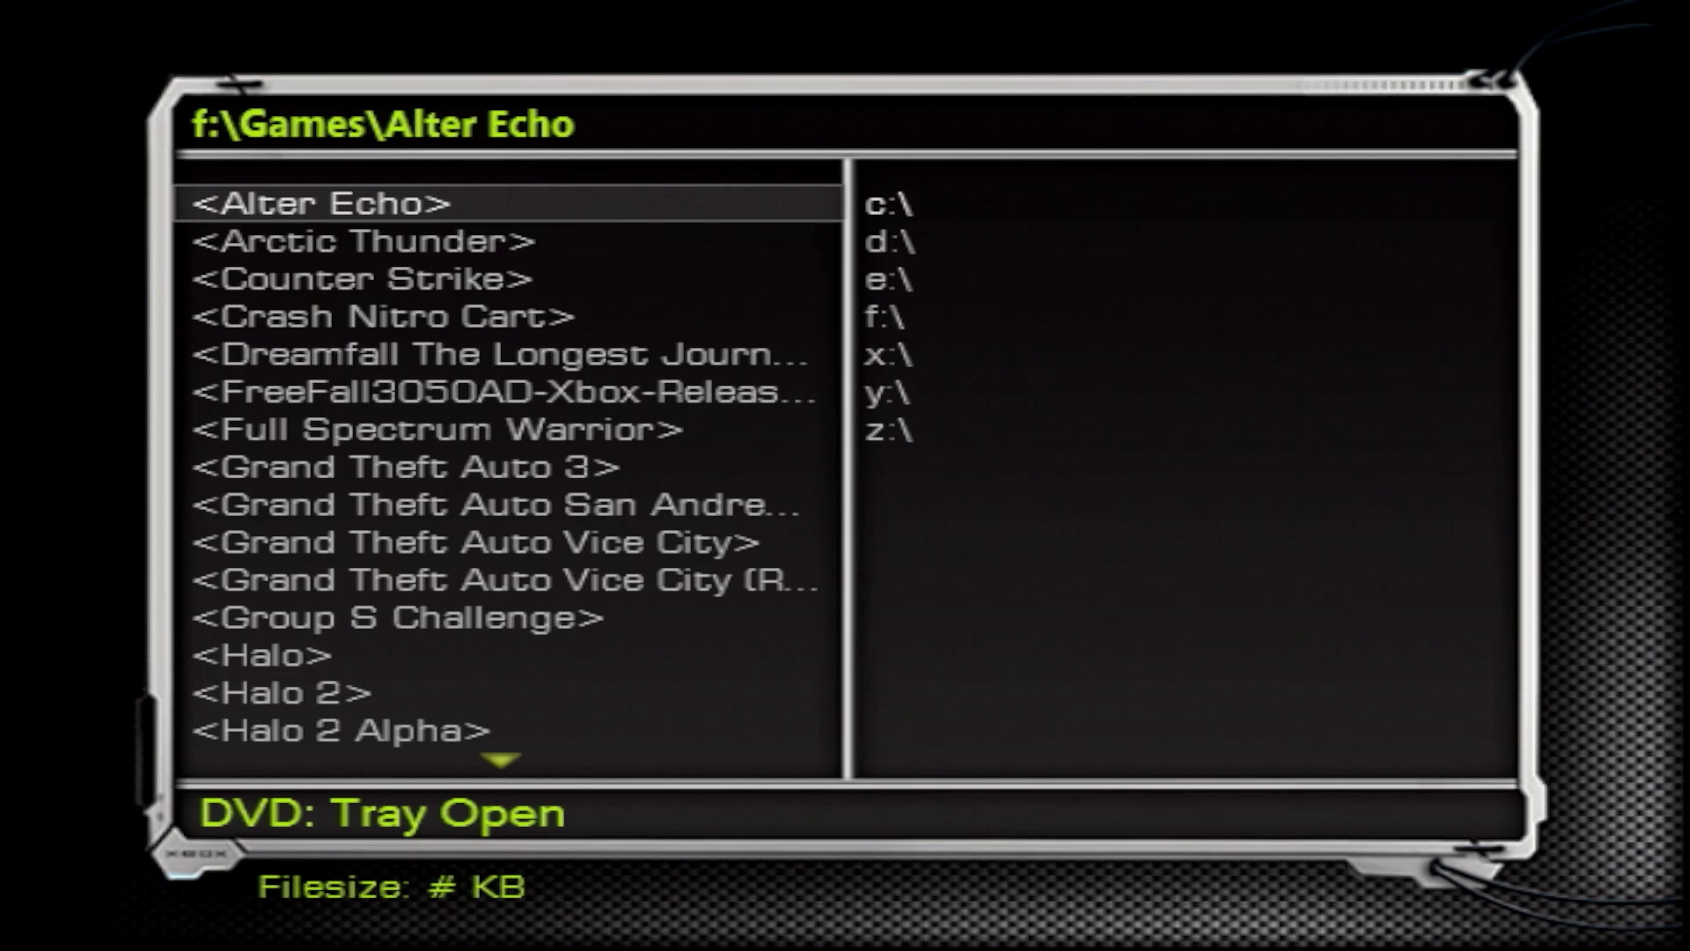
key("Escape")
Exit to the dashboard and highlight ARCTIC THUNDER in the GAMES list.
key("Down")
key("Down")
key("Down")
key("Down")
key("Down")
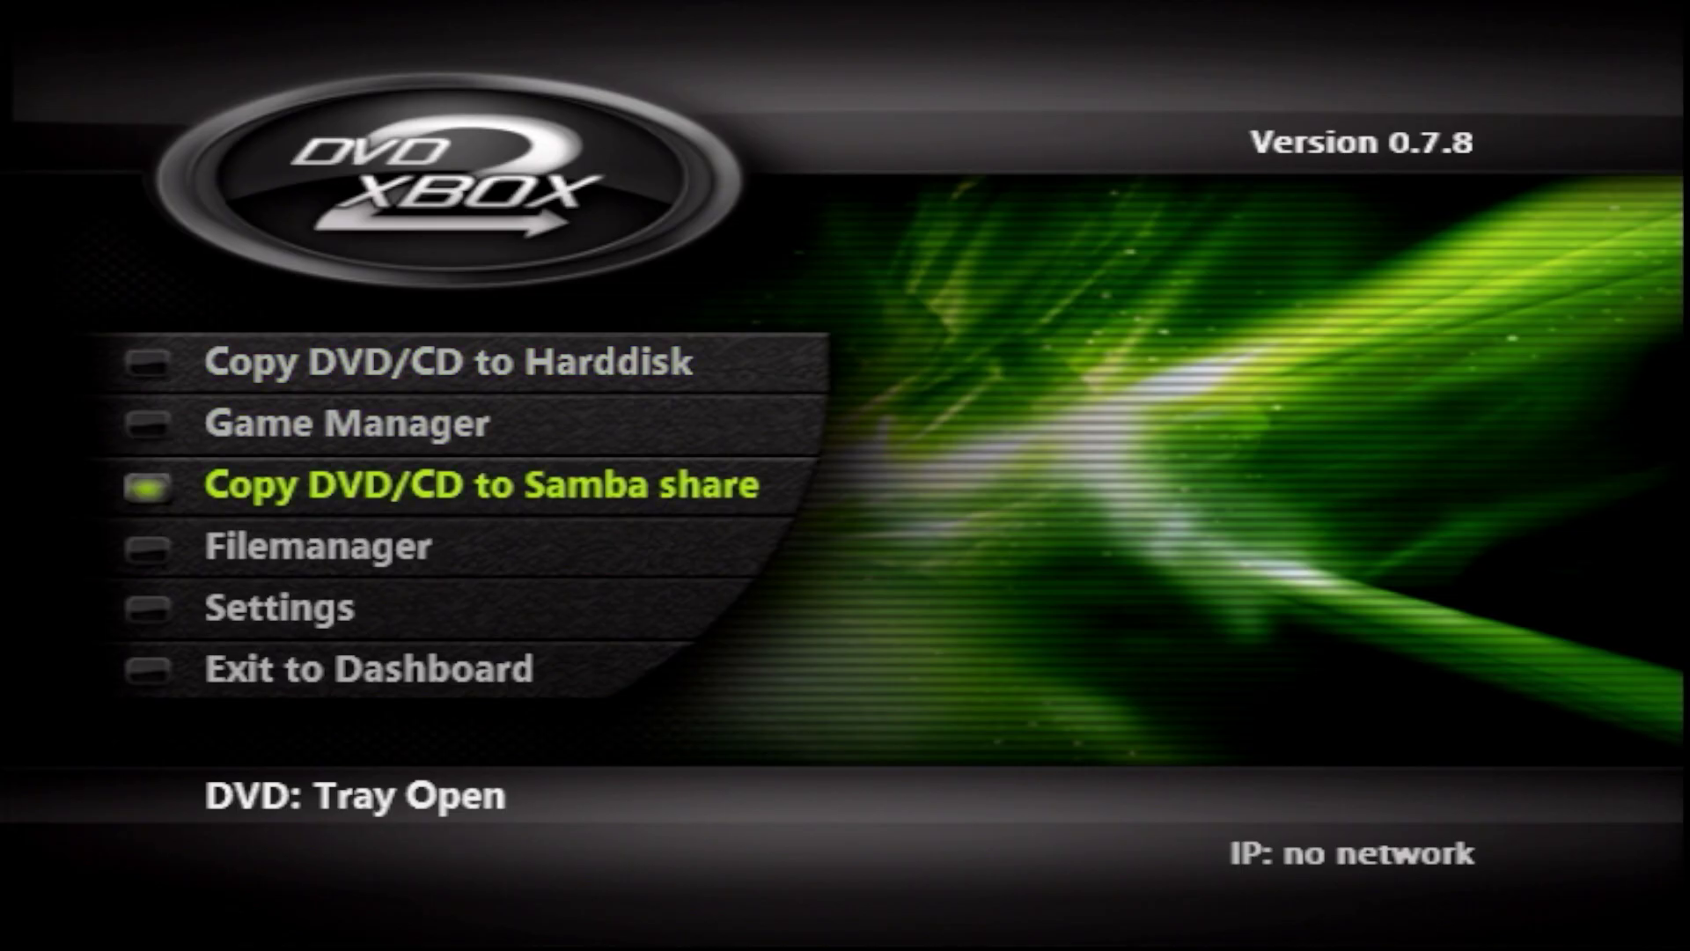
key("Return")
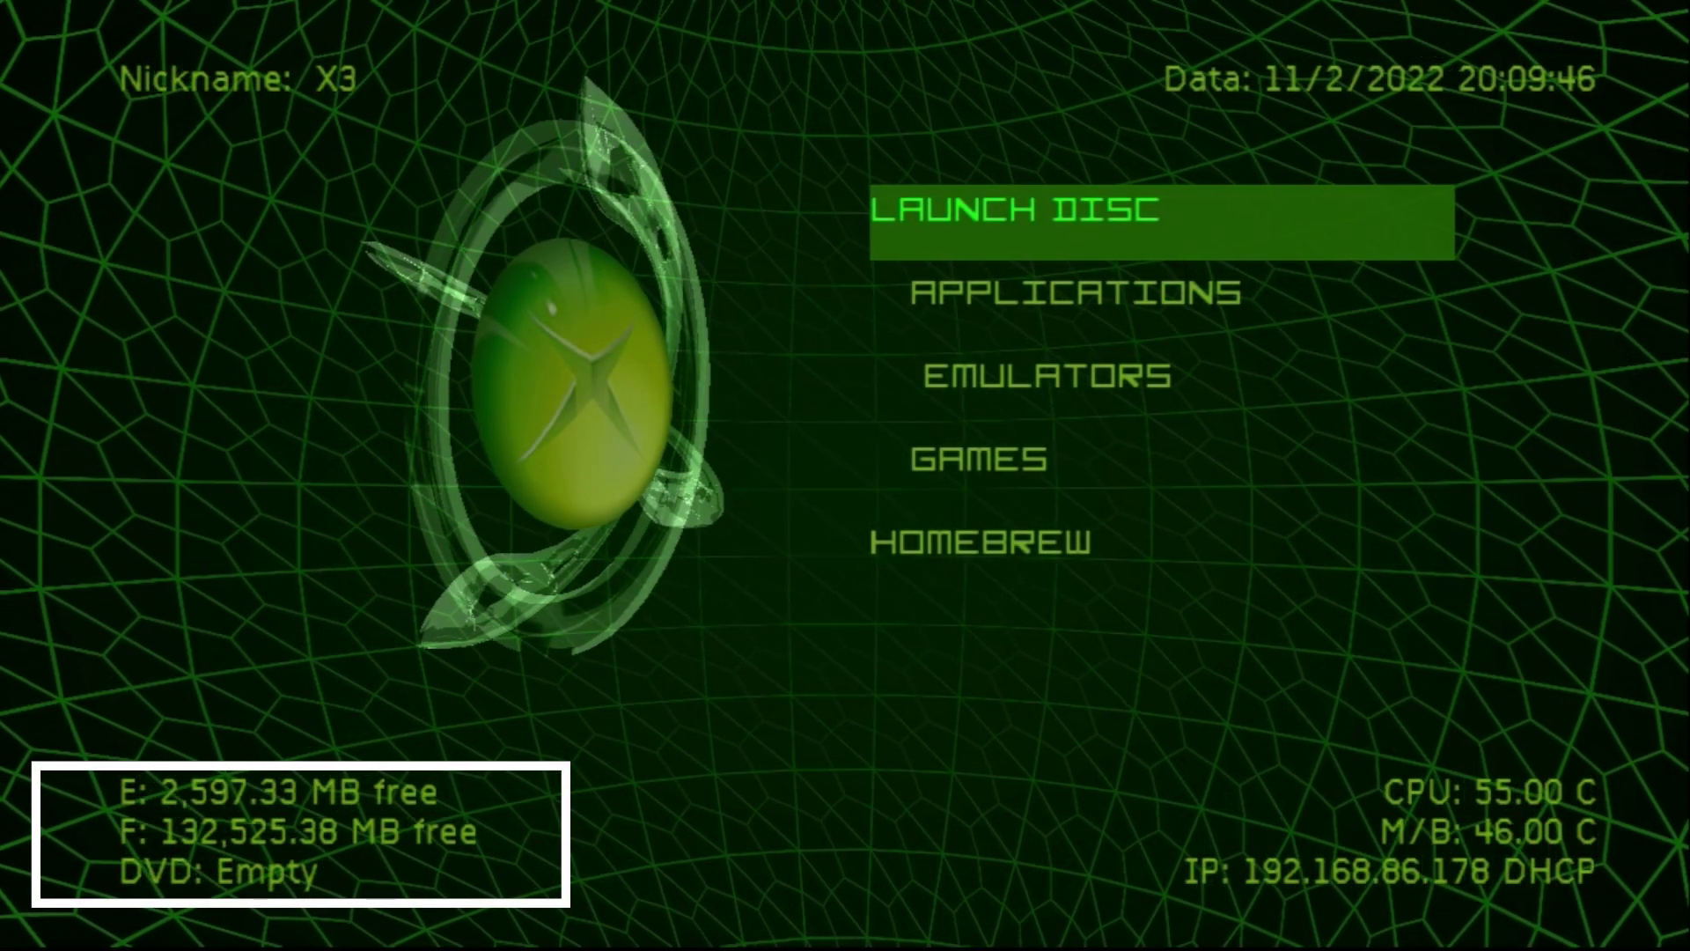
key("Down")
key("Down")
key("Down")
key("Return")
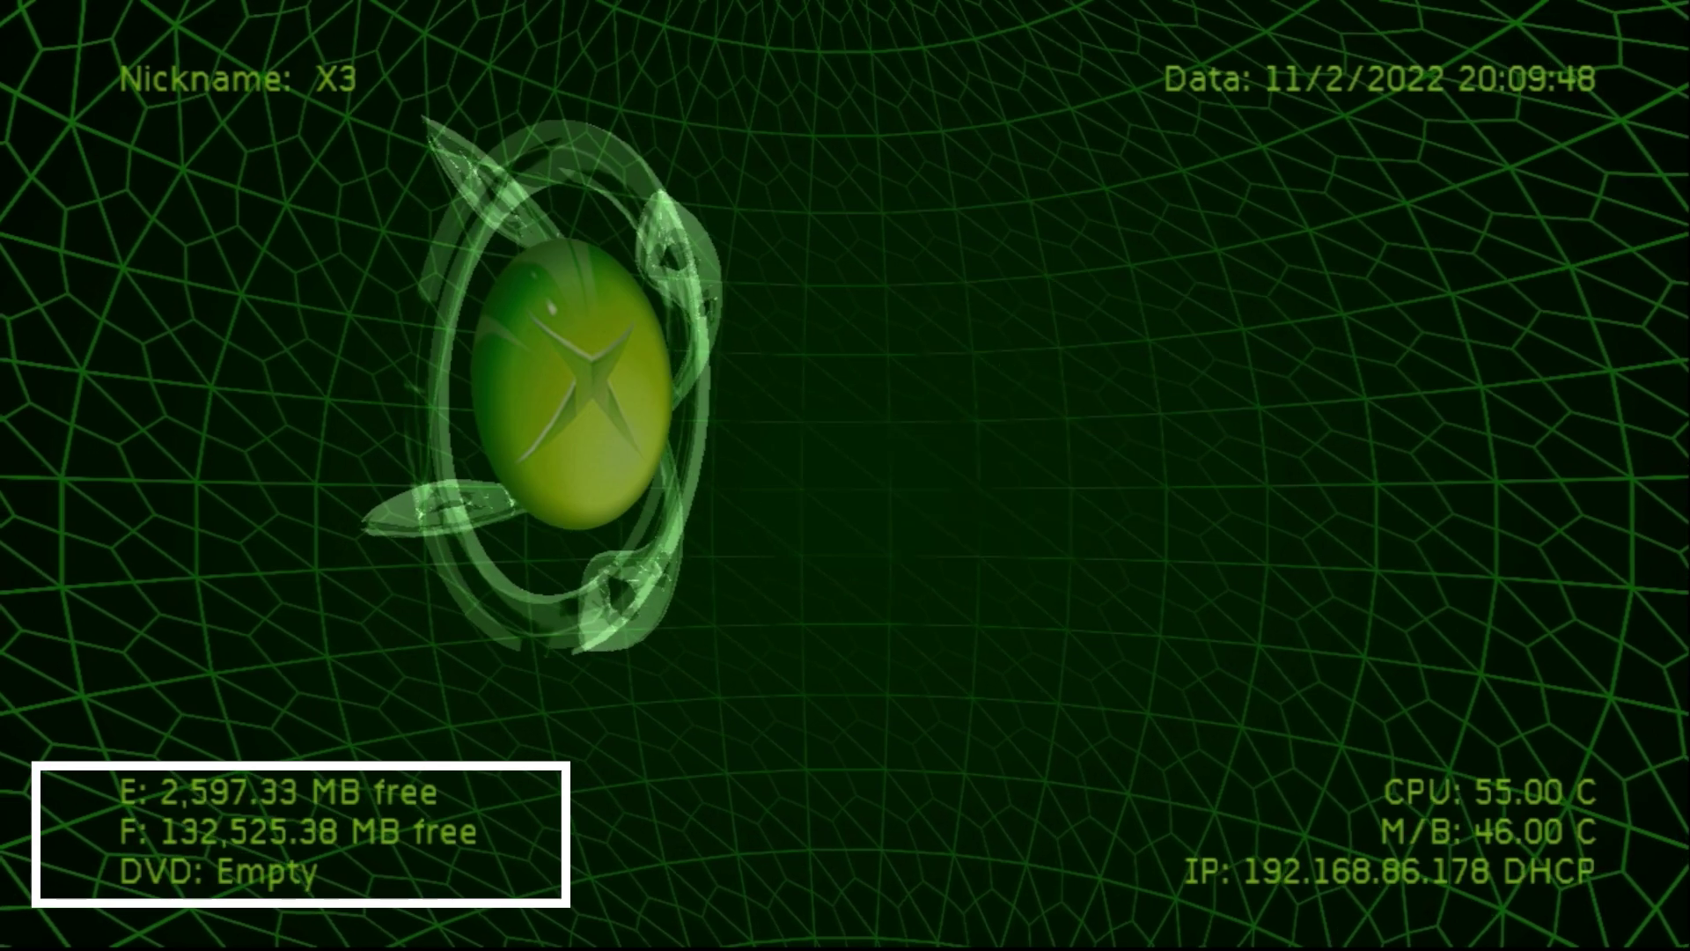
key("Down")
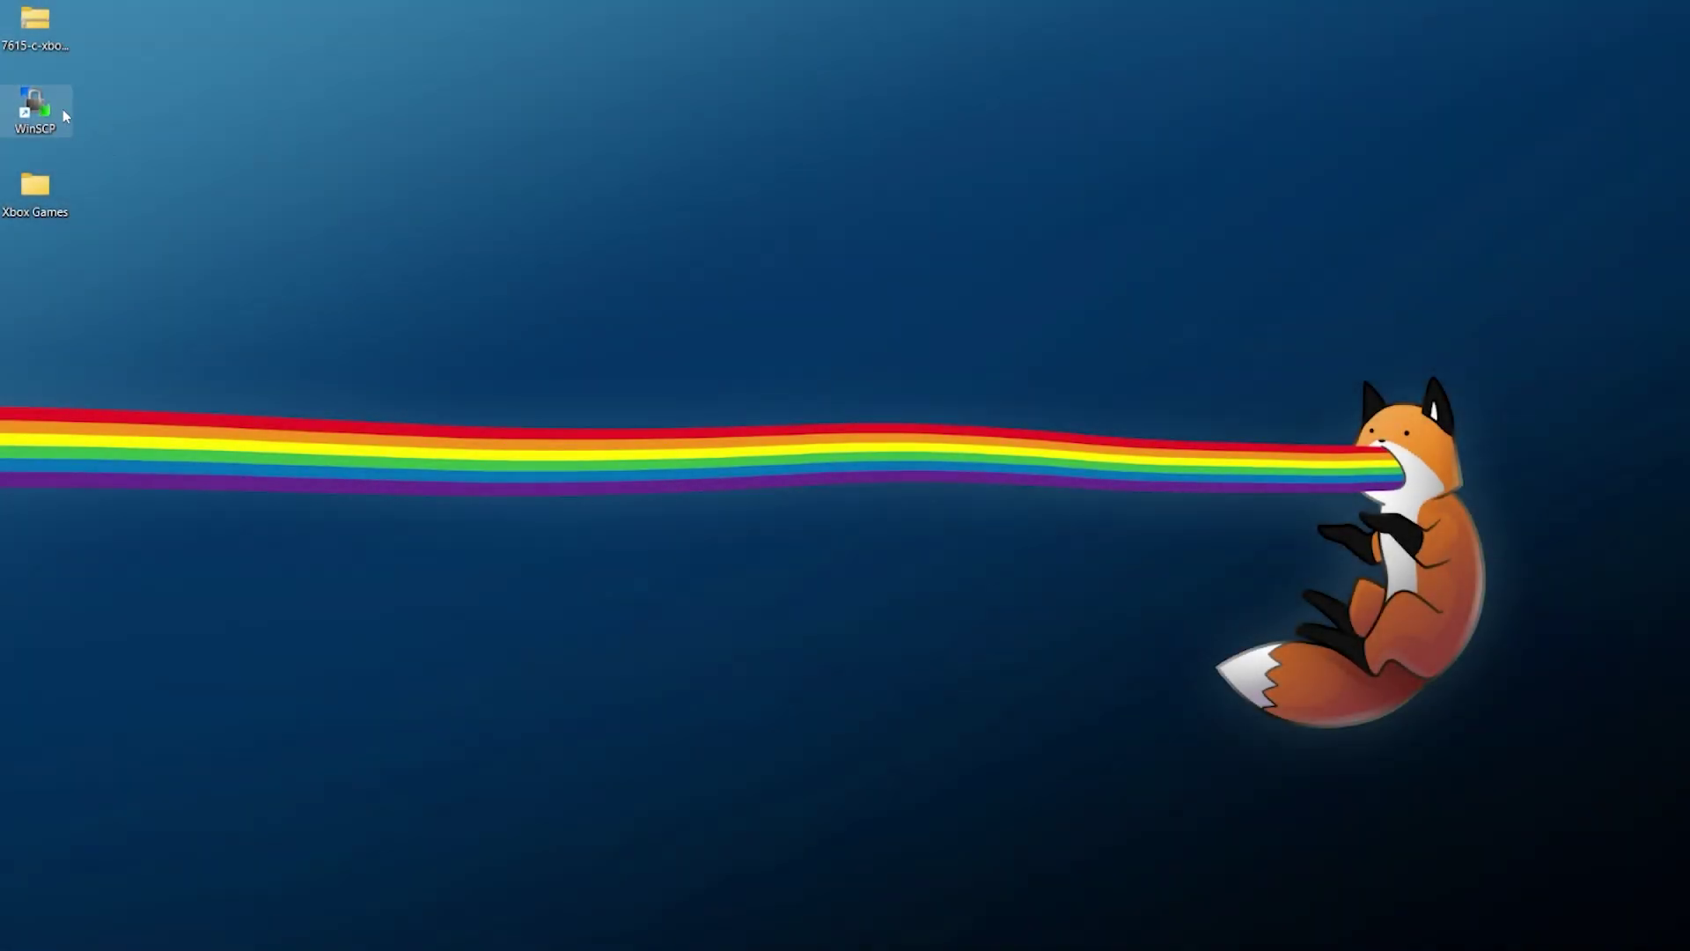
Launch WinSCP from the desktop shortcut and start a New Session login.
left_click(36, 189)
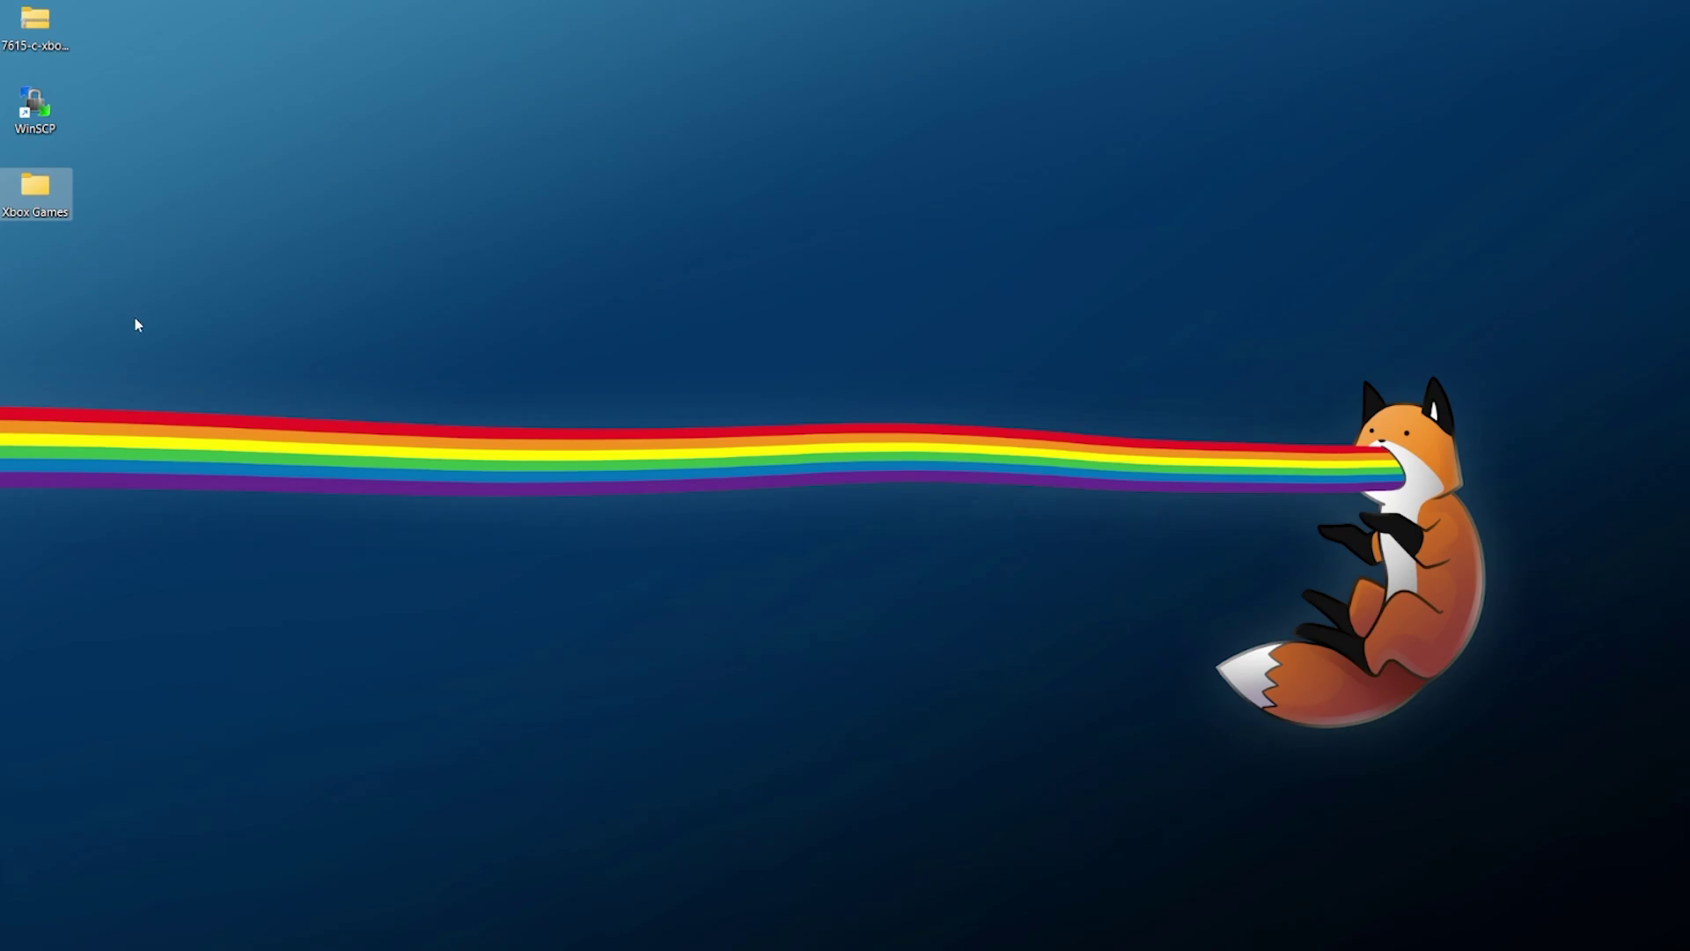
left_click(35, 31)
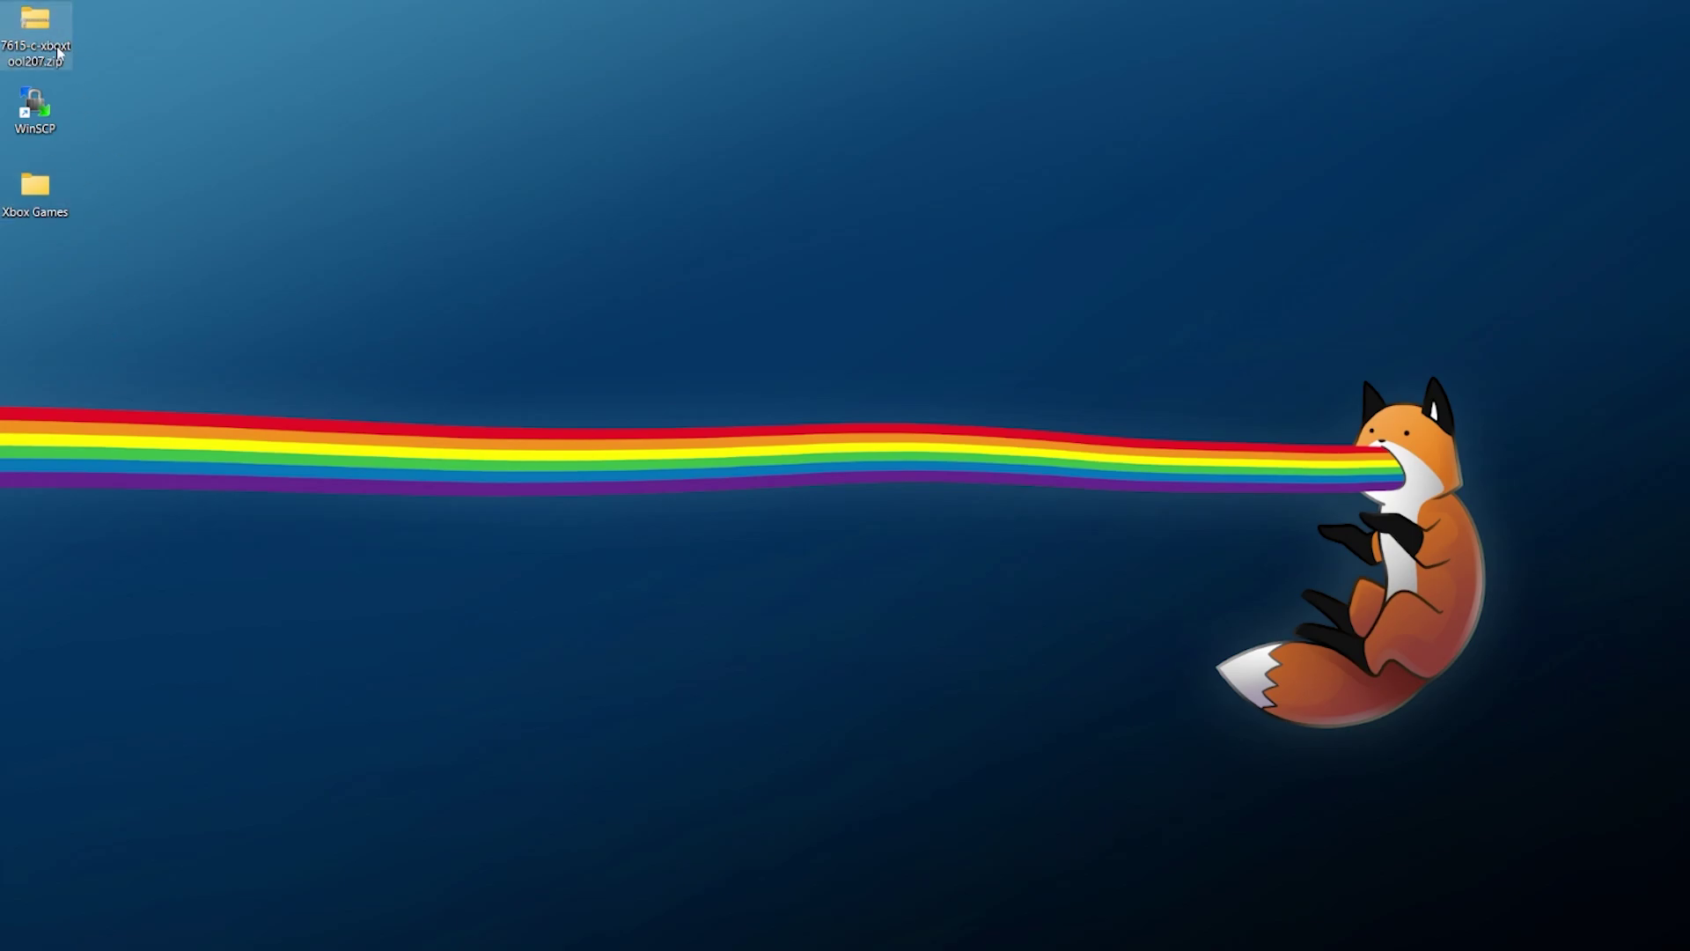
left_click(57, 125)
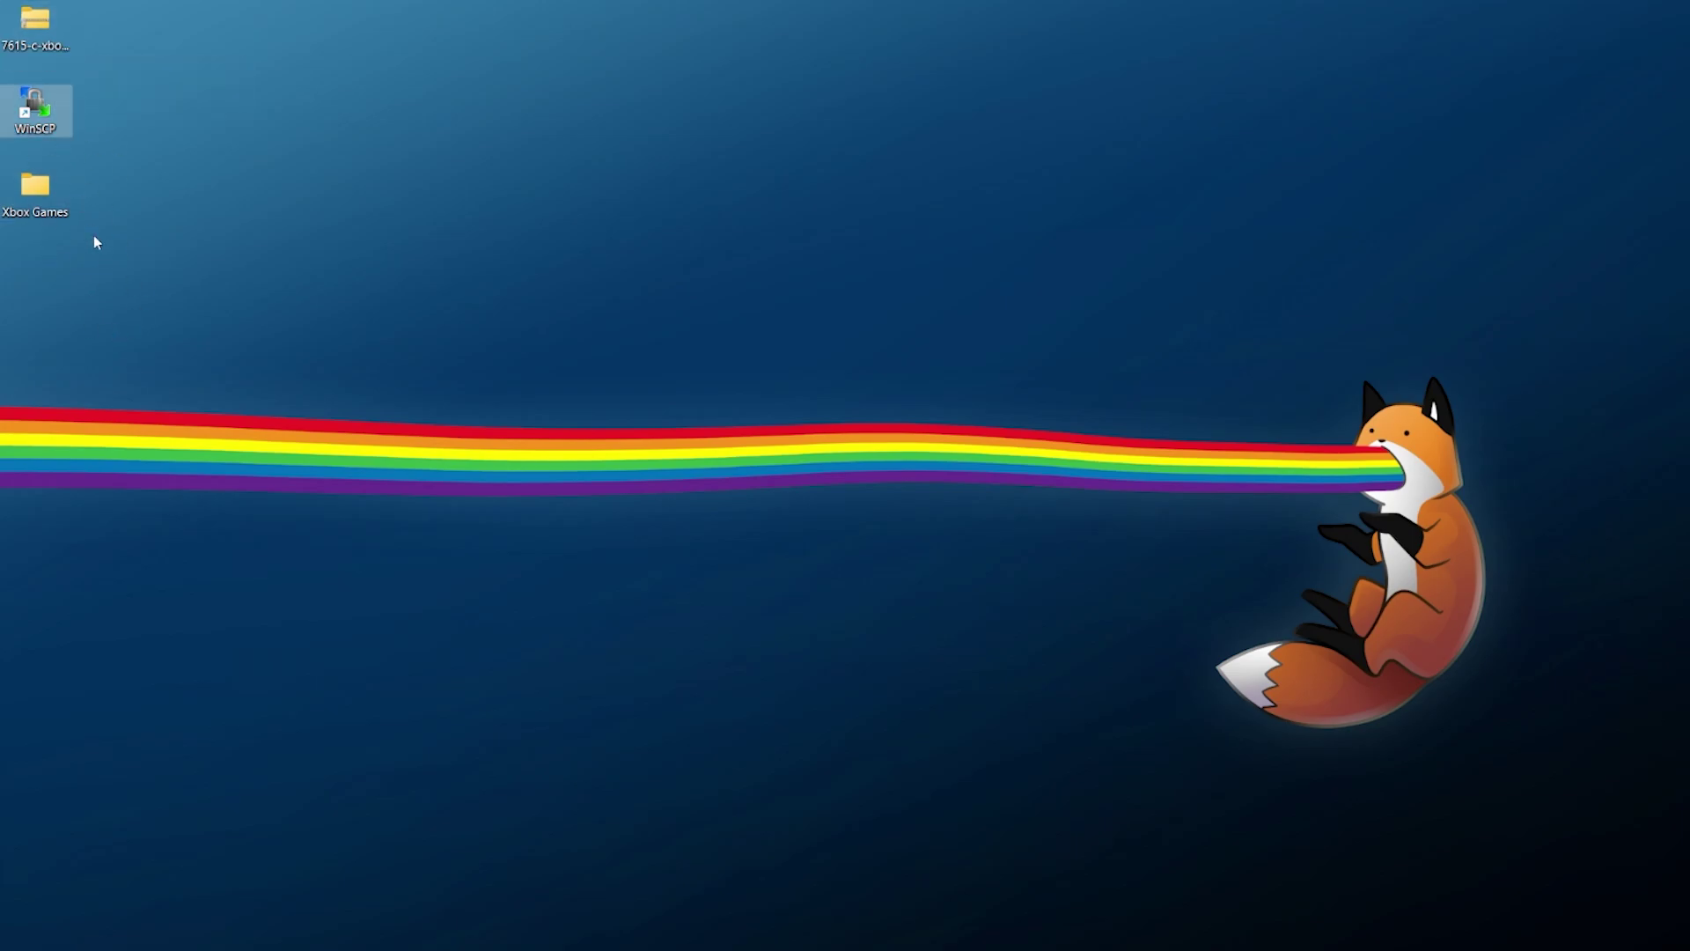
double_click(44, 121)
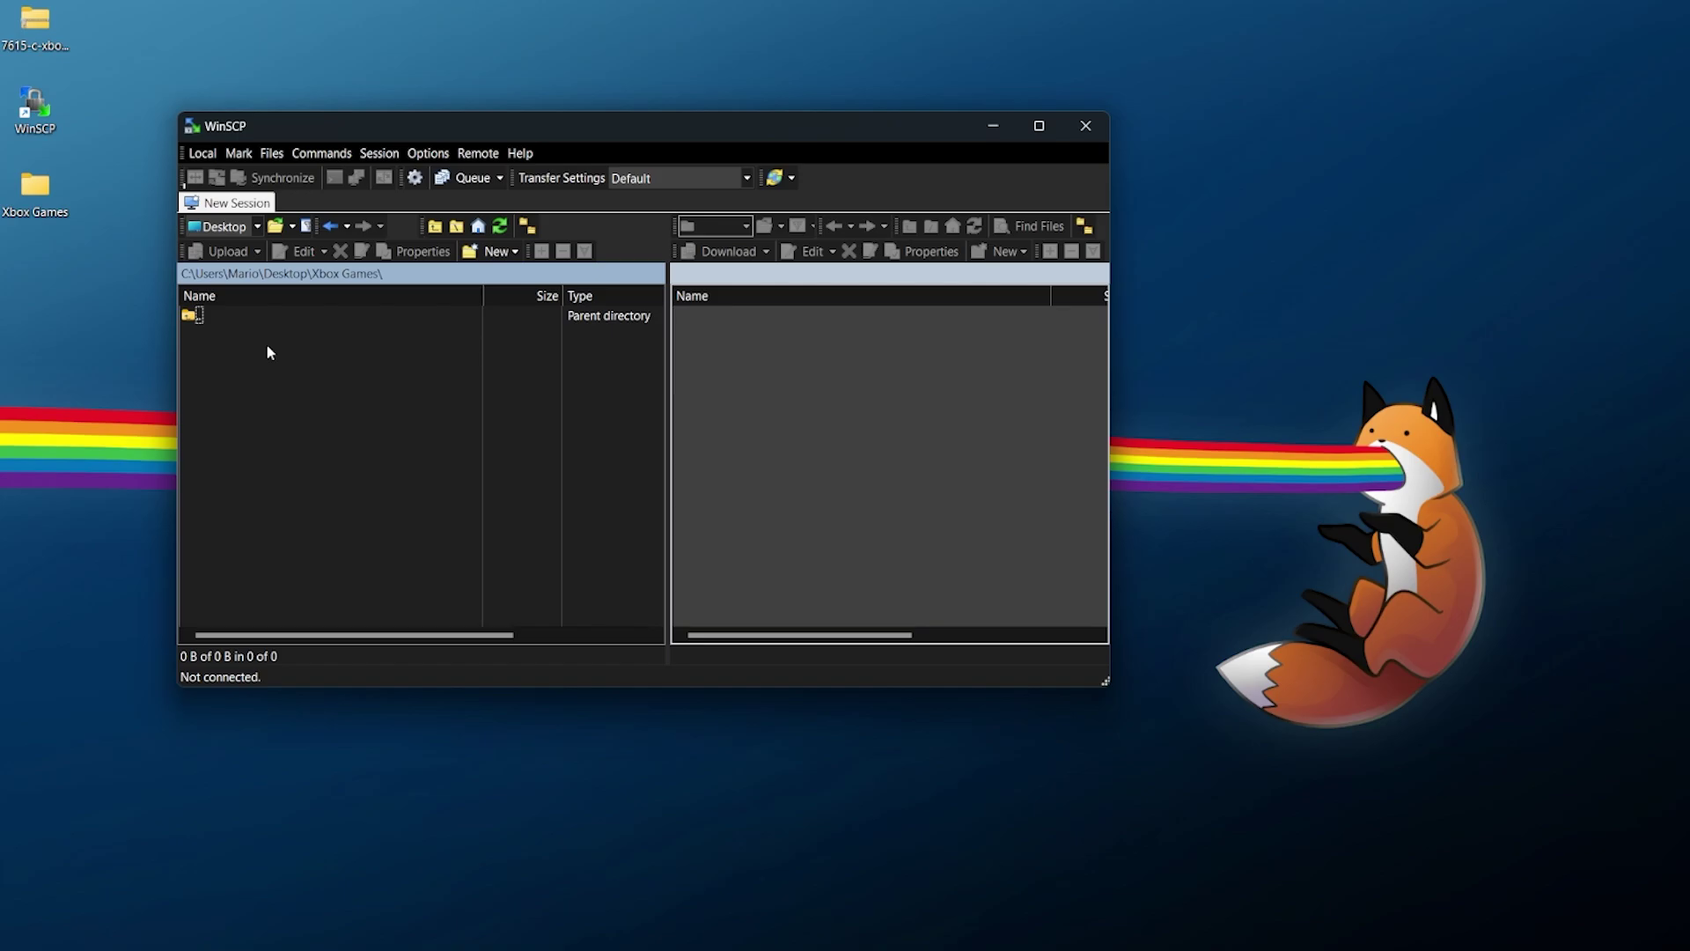
left_click(234, 206)
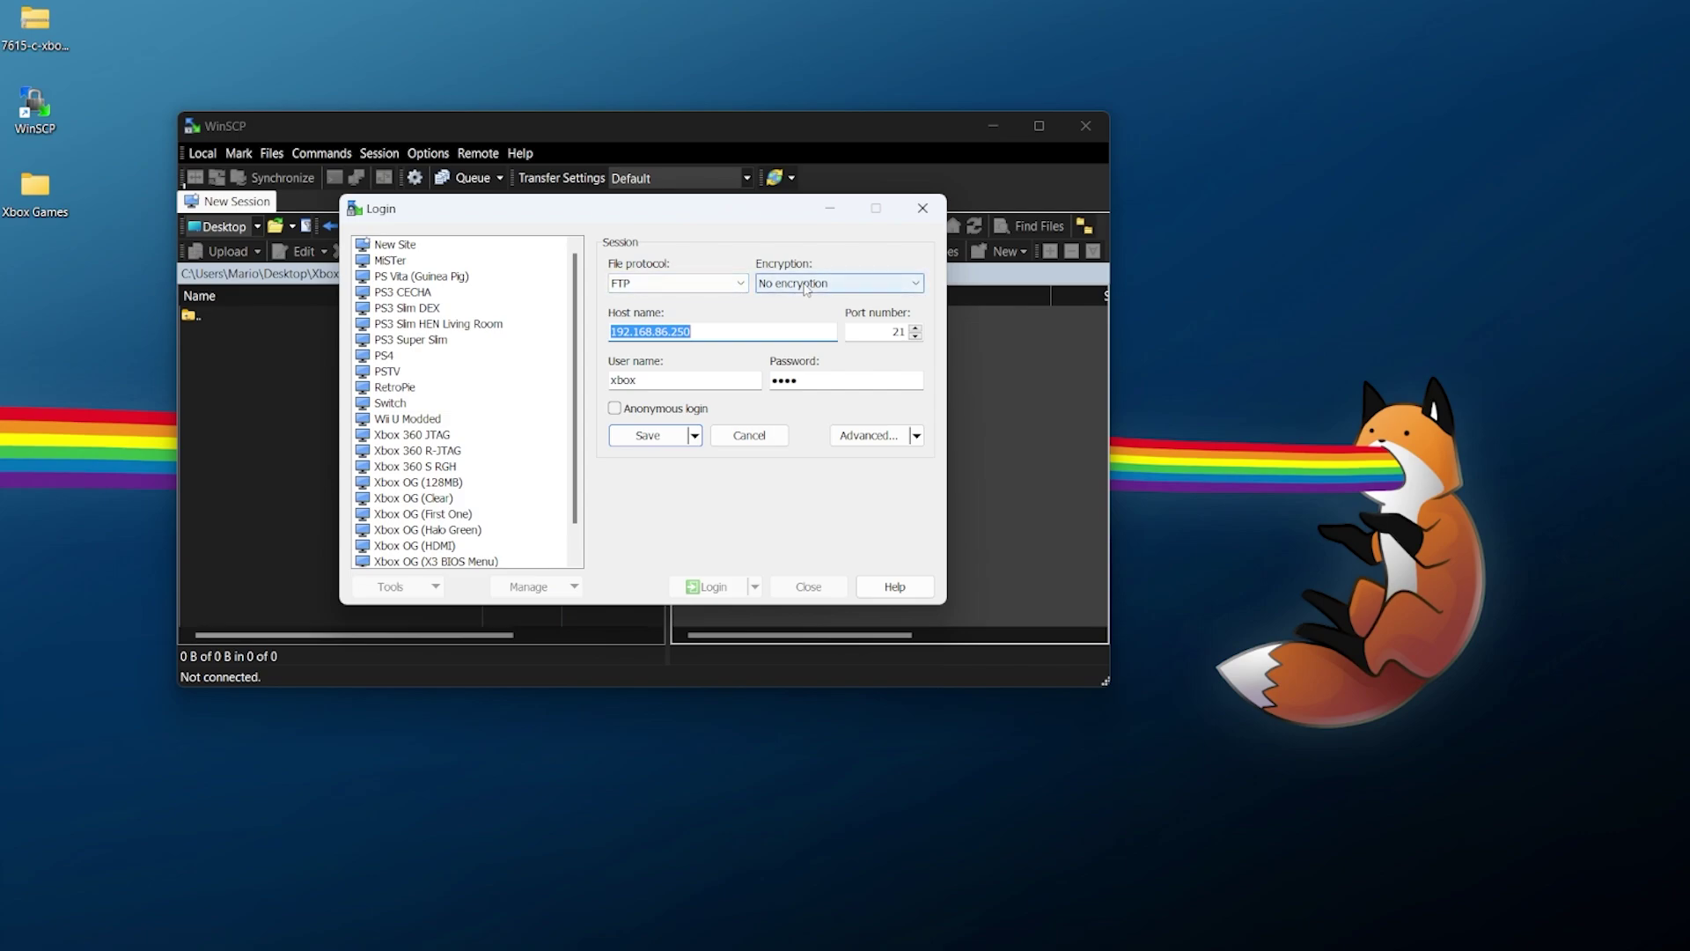
Change the session host to 192.168.86.178, save it, and log in.
left_click(687, 334)
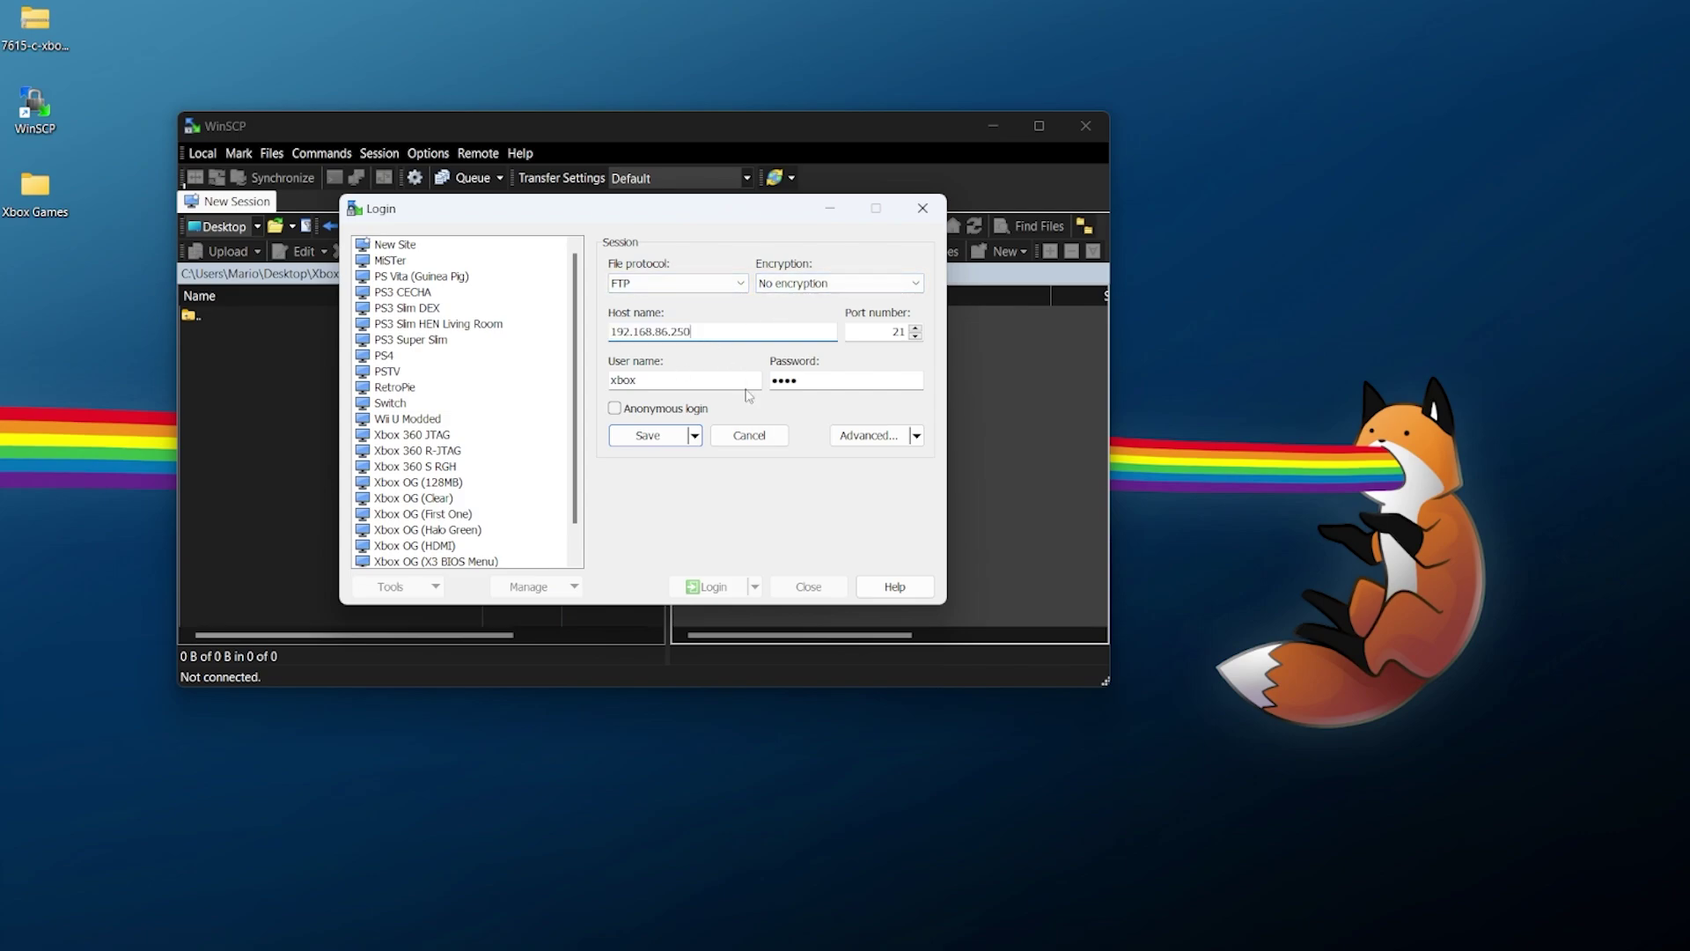
key("BackSpace")
key("BackSpace")
key("BackSpace")
type("178")
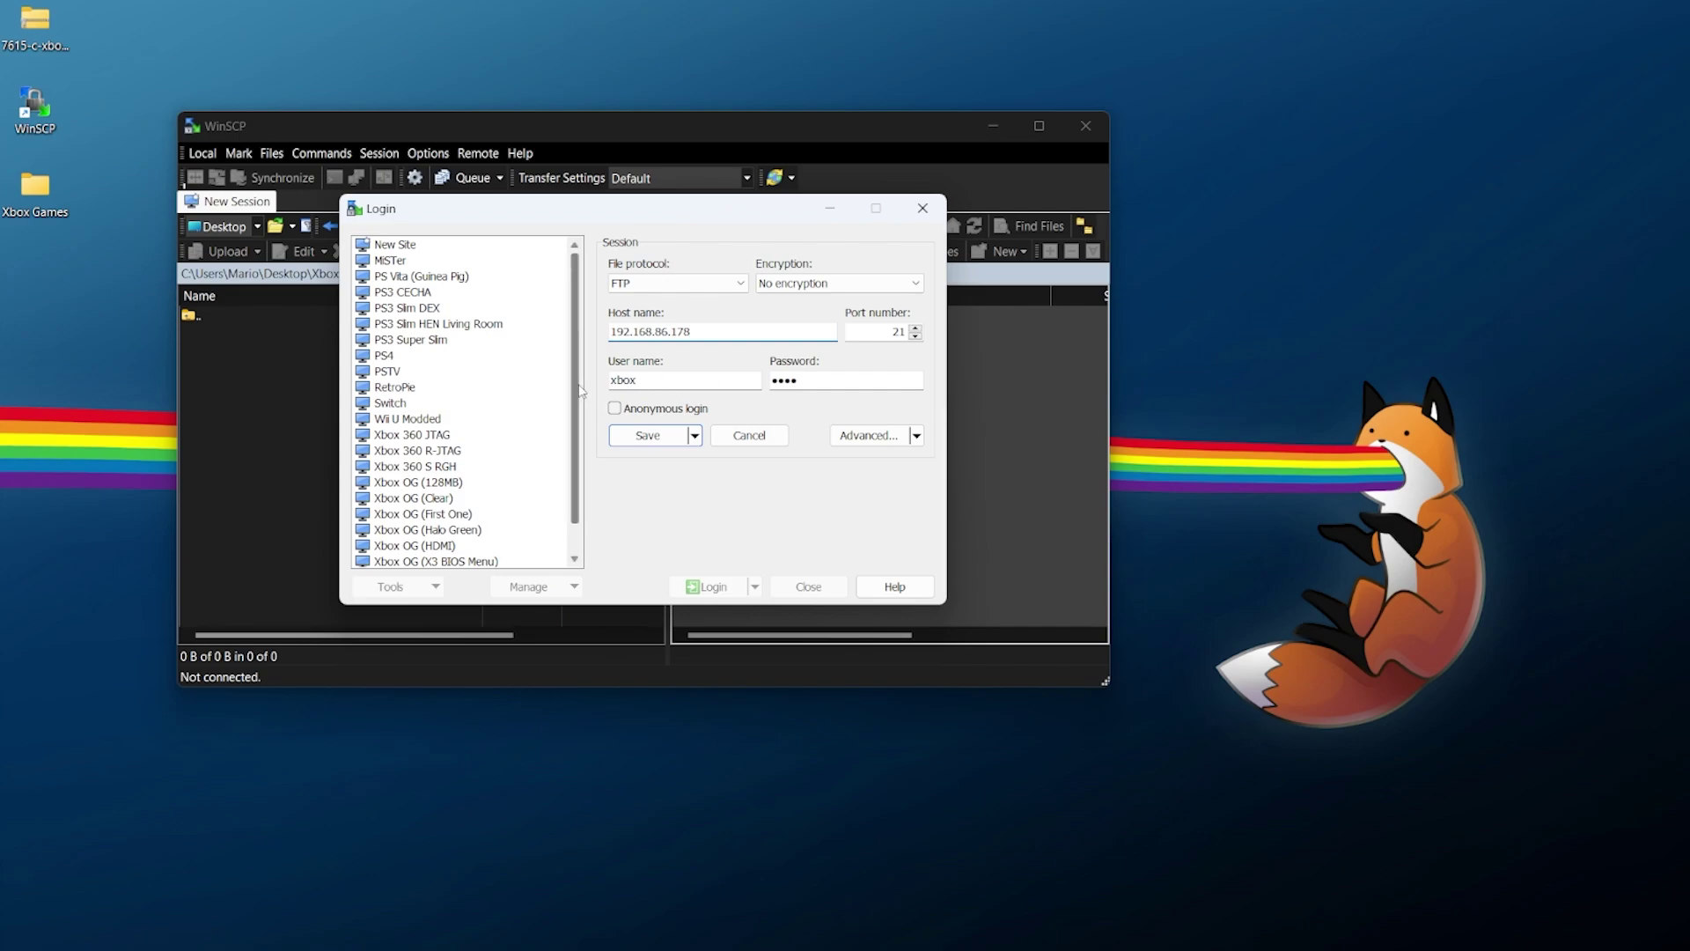
left_click(648, 434)
left_click(705, 586)
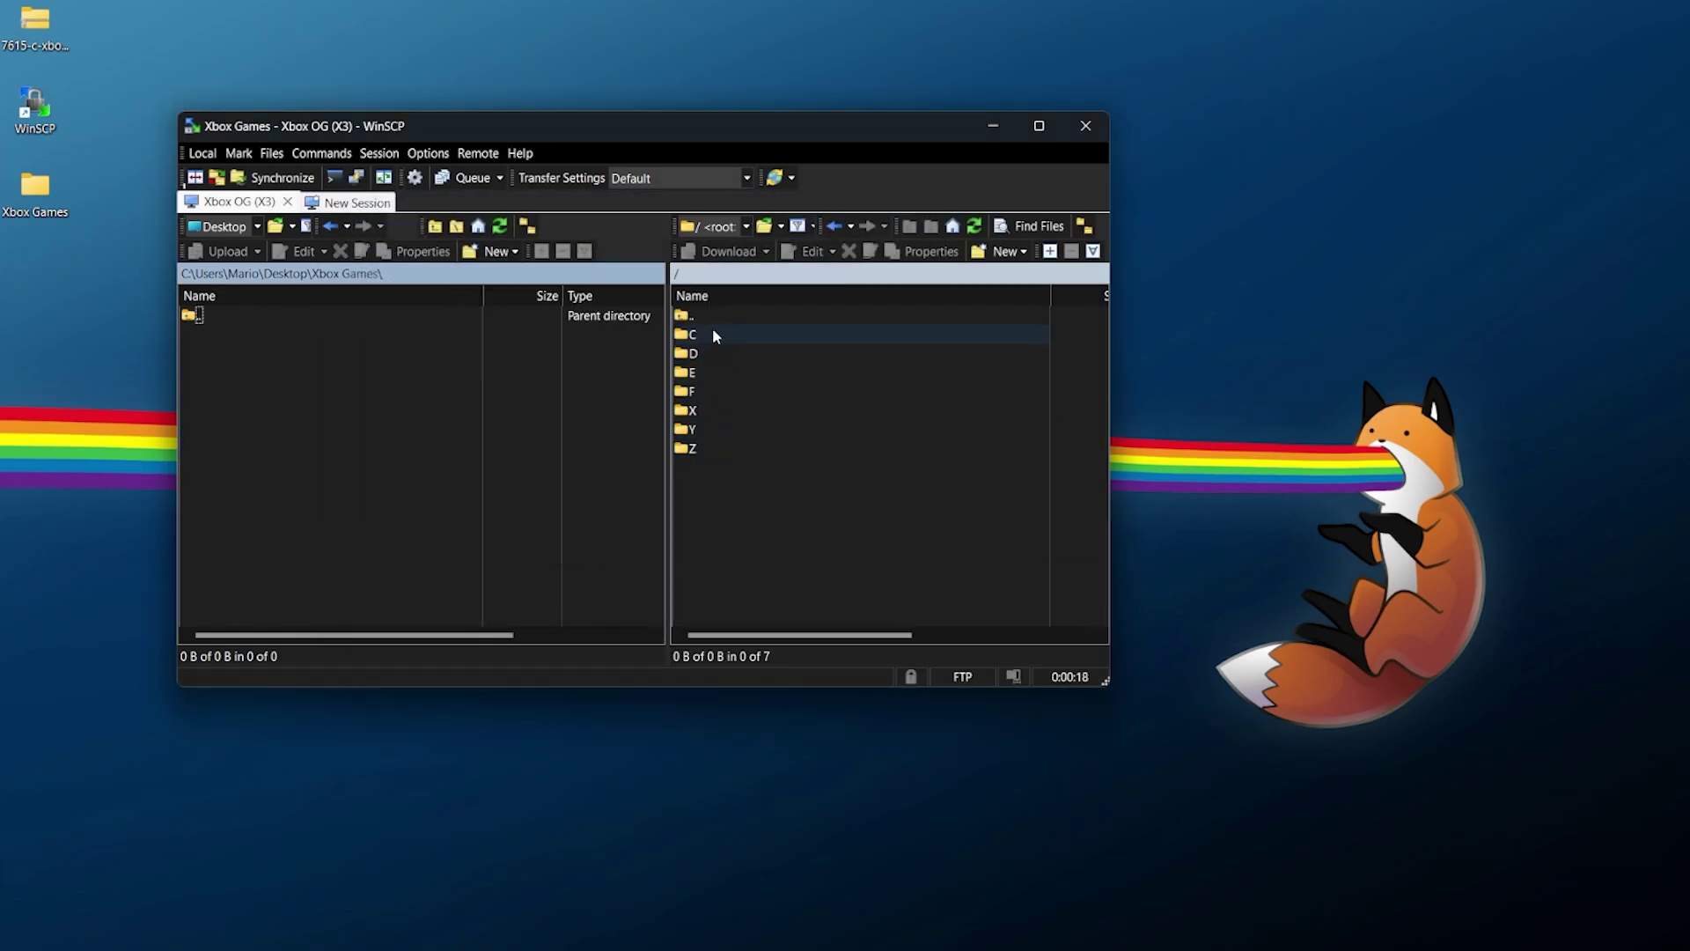
Open the Xbox's D drive, select all 26 items, and choose Download for them.
left_click(751, 355)
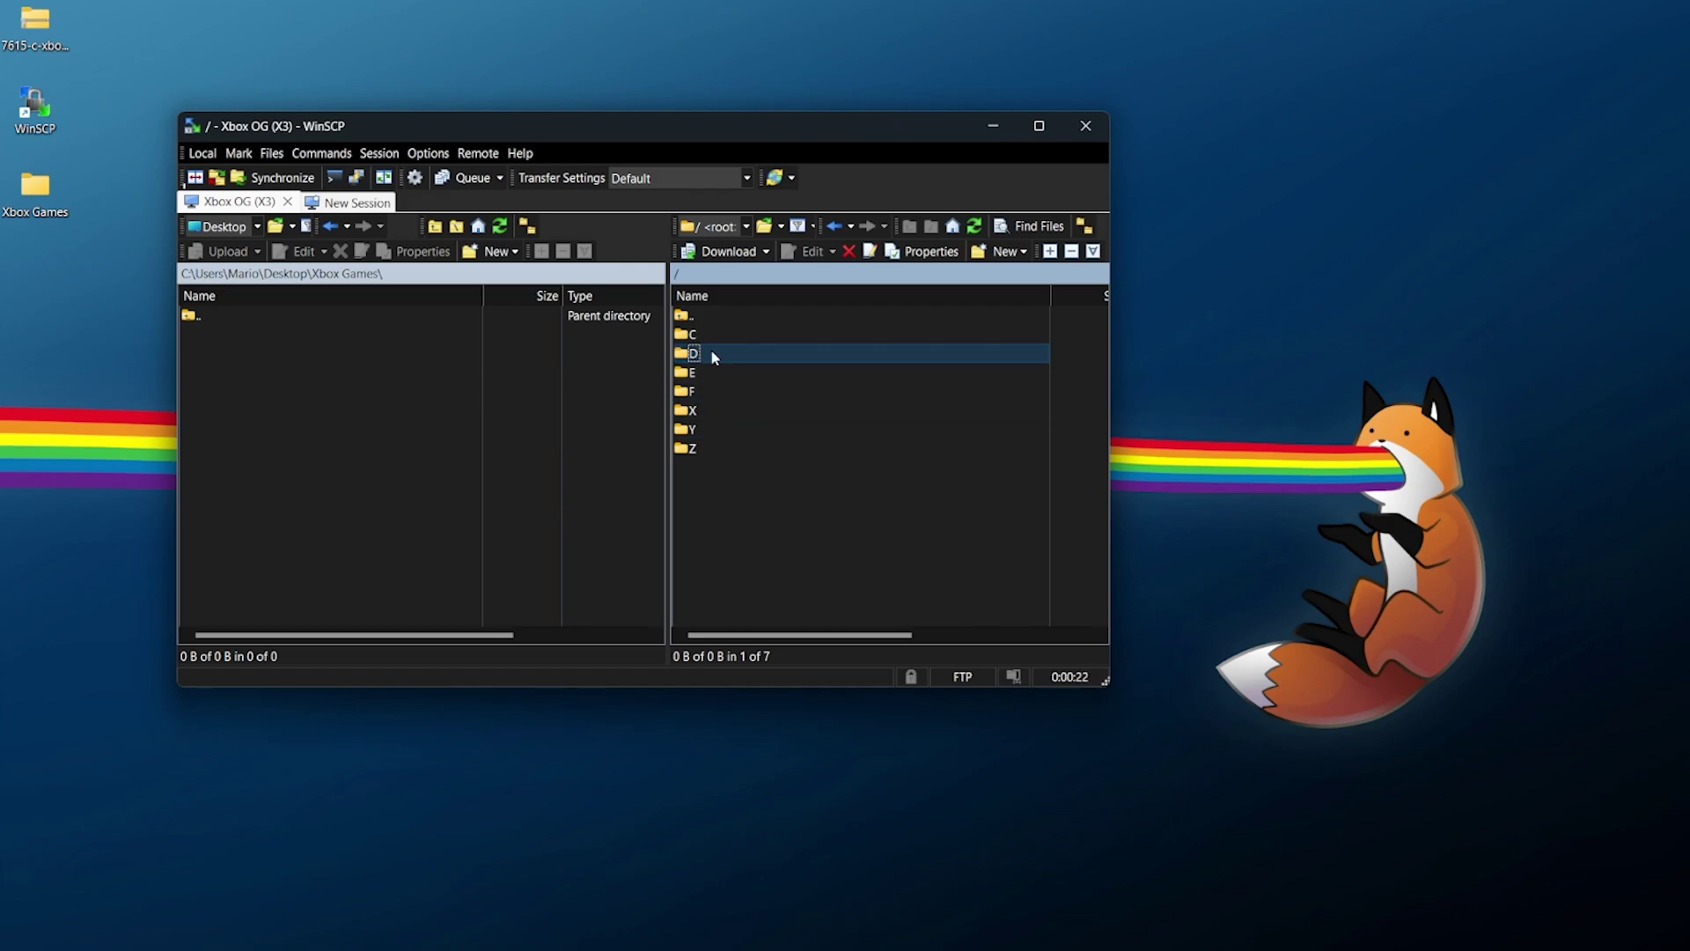
double_click(713, 354)
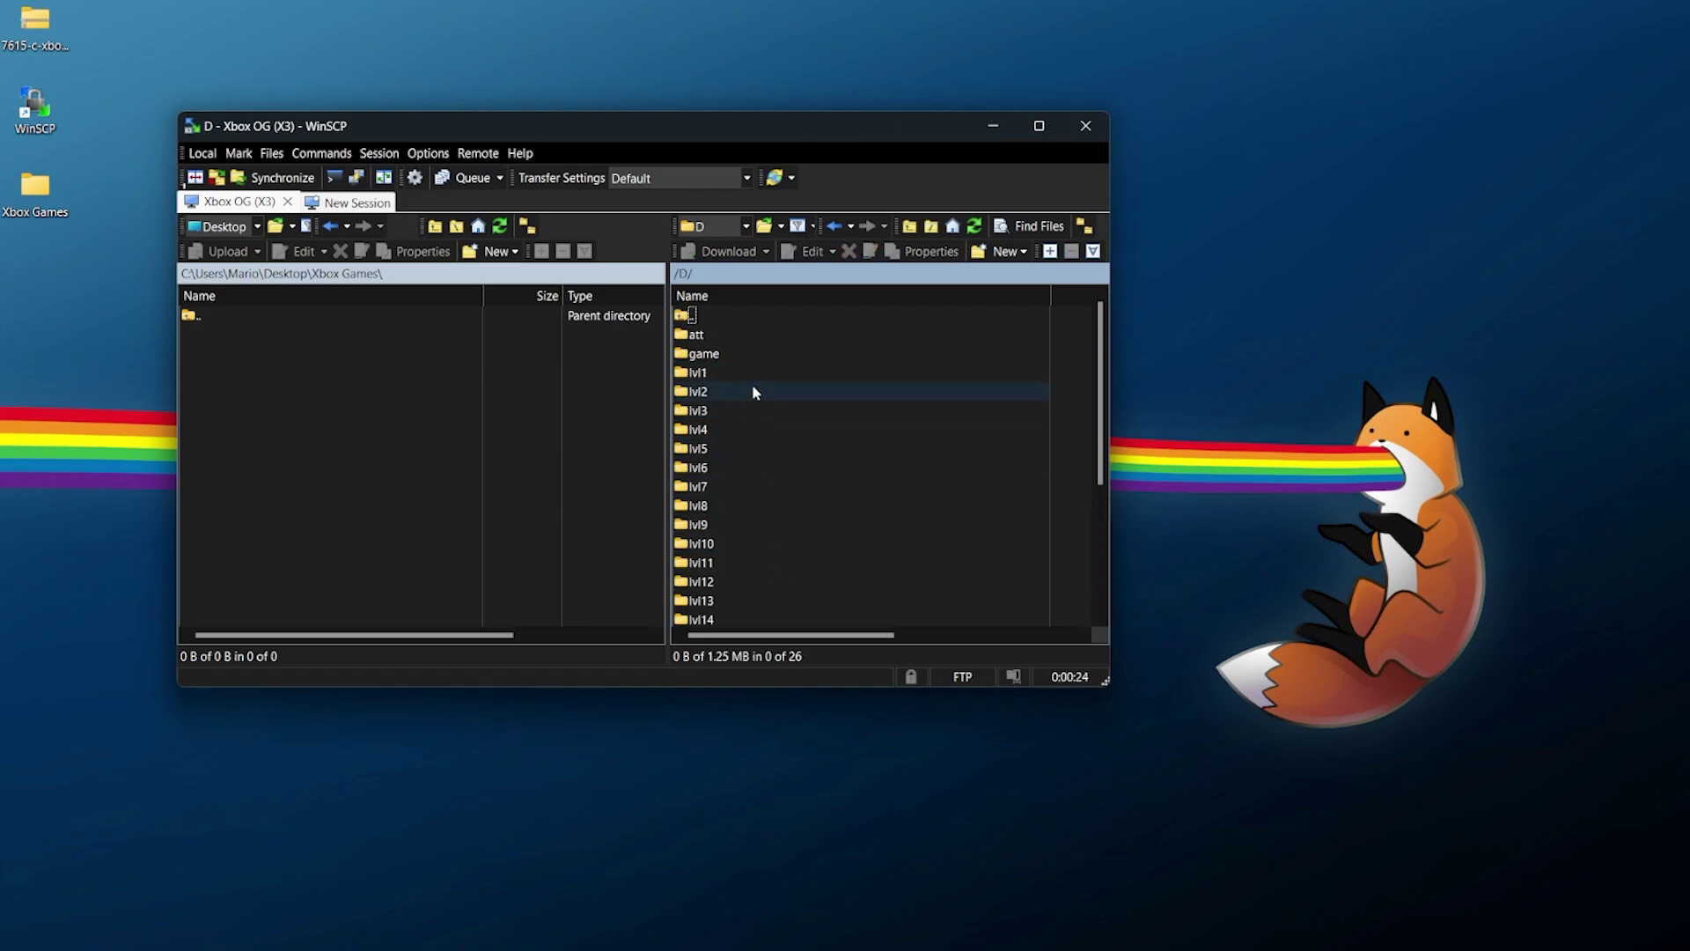
scroll(754, 393, "down", 4)
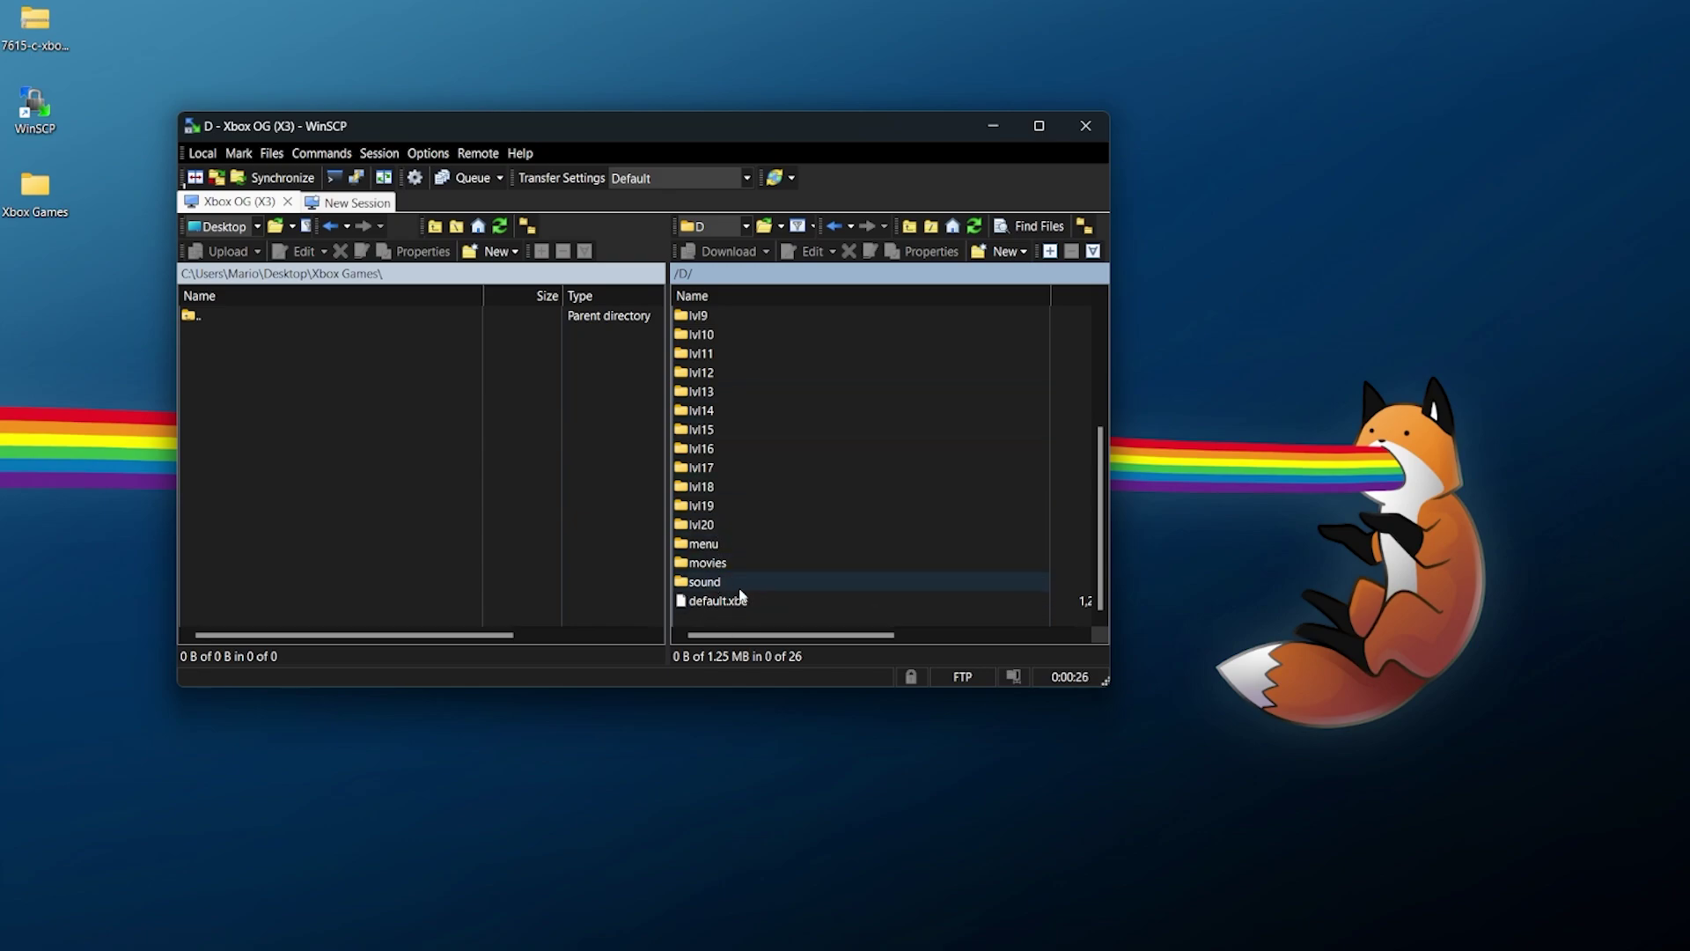
scroll(731, 537, "up", 4)
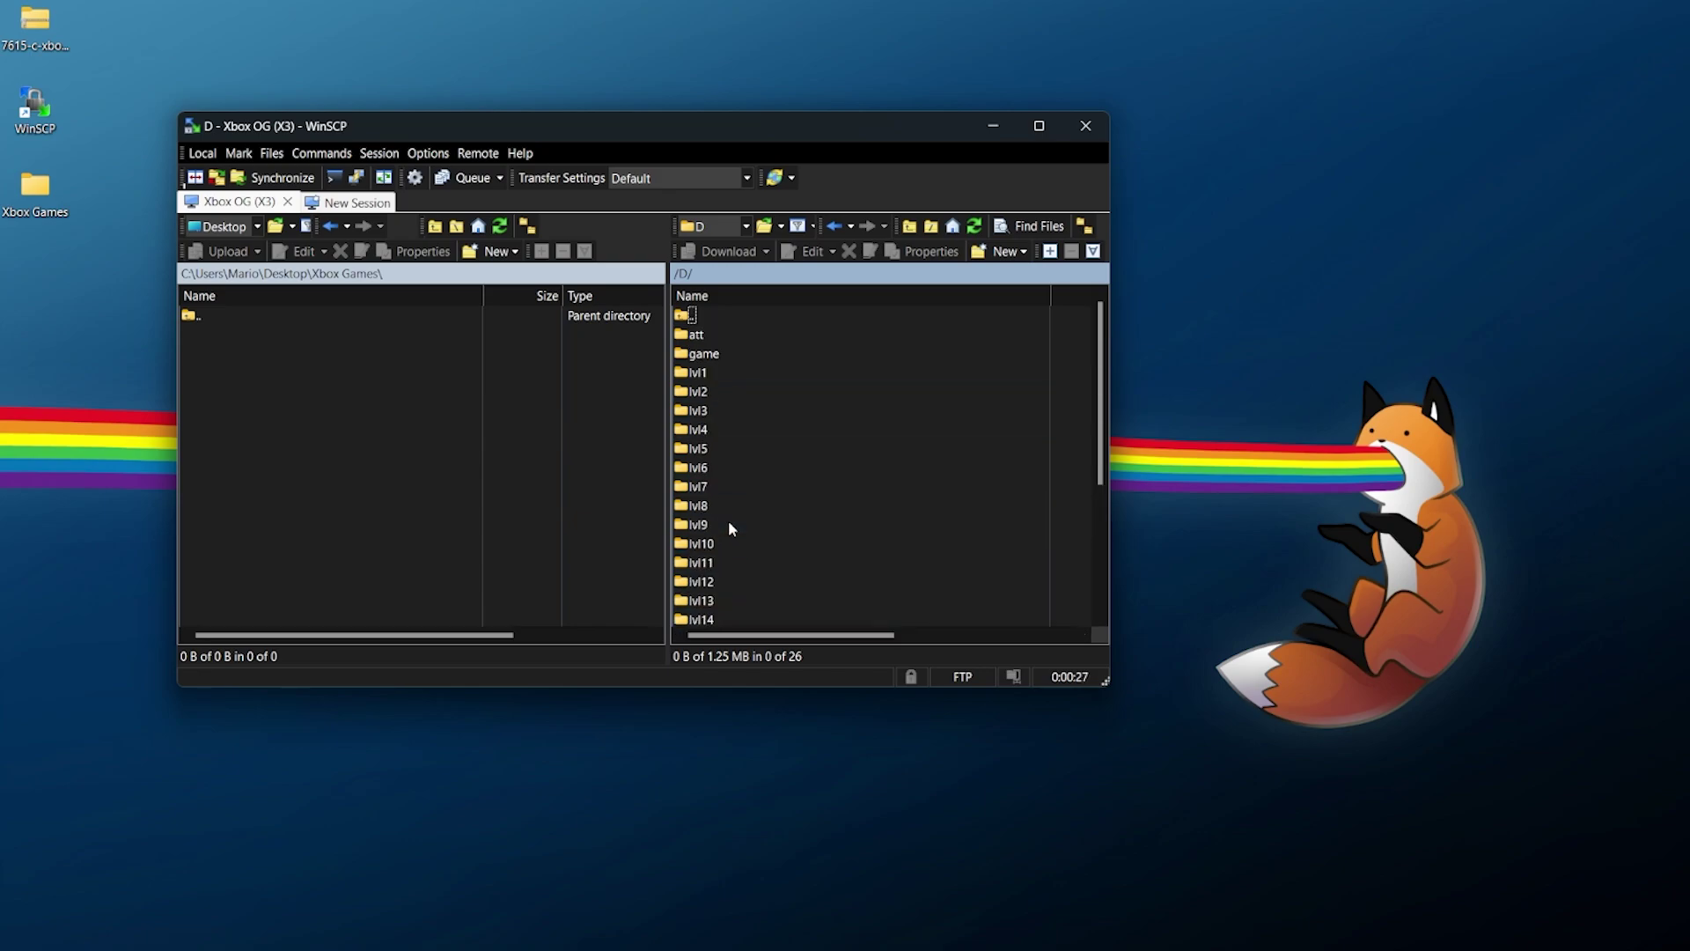
left_click(743, 333)
key("ctrl+a")
scroll(759, 434, "down", 4)
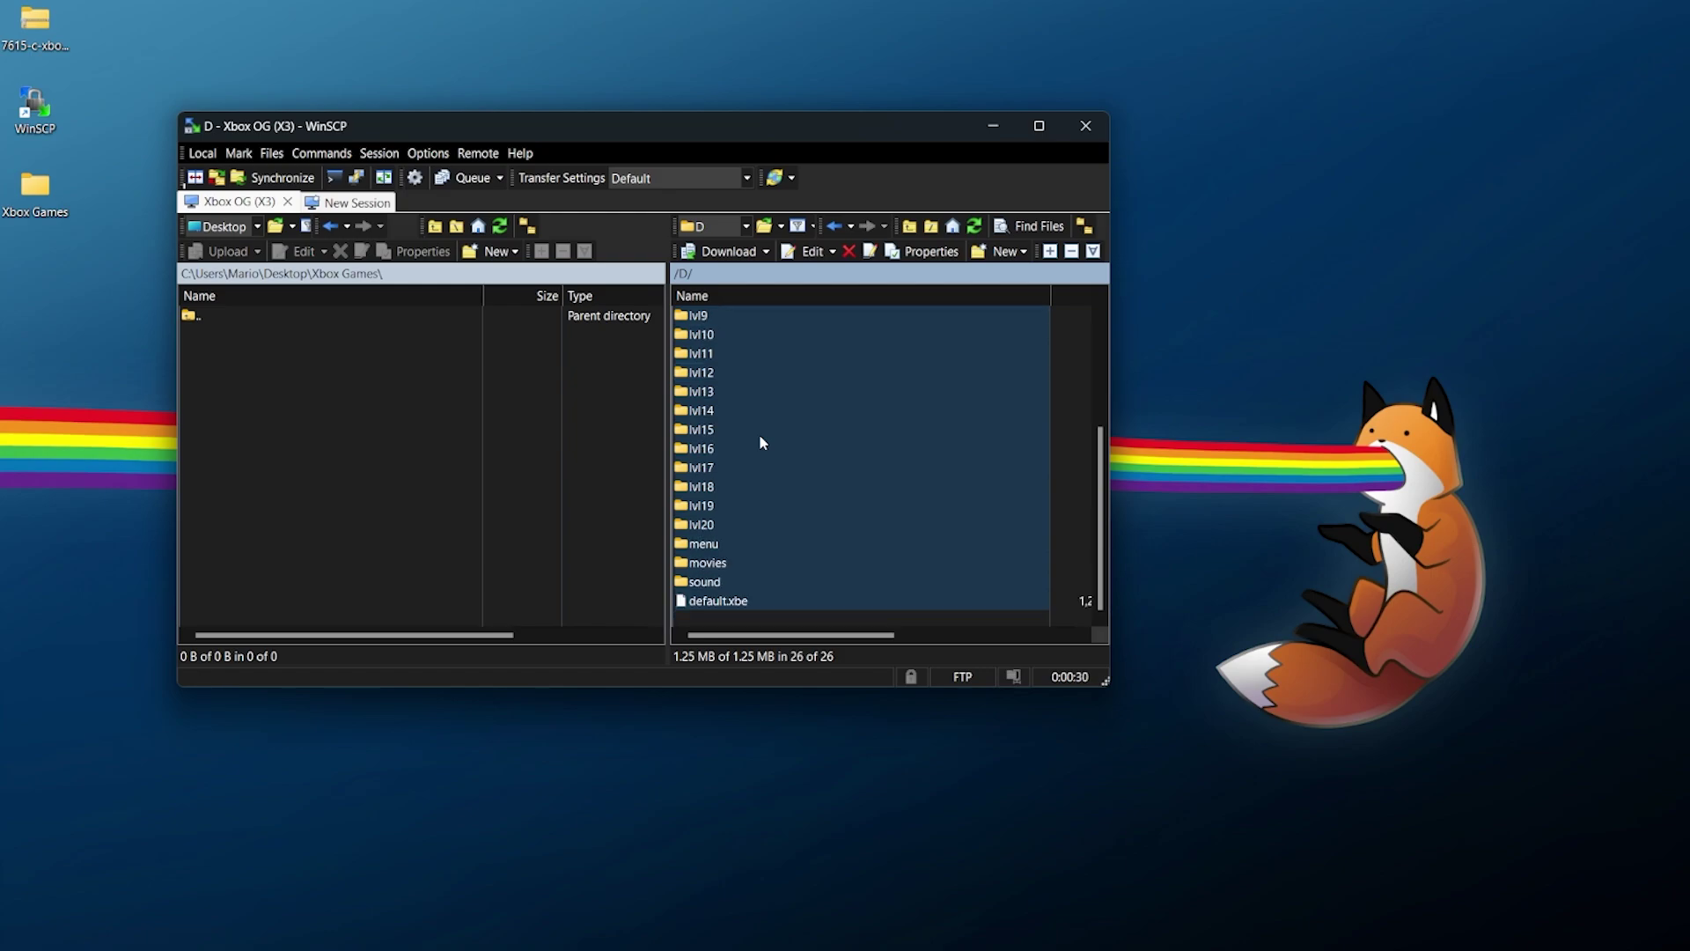
right_click(725, 335)
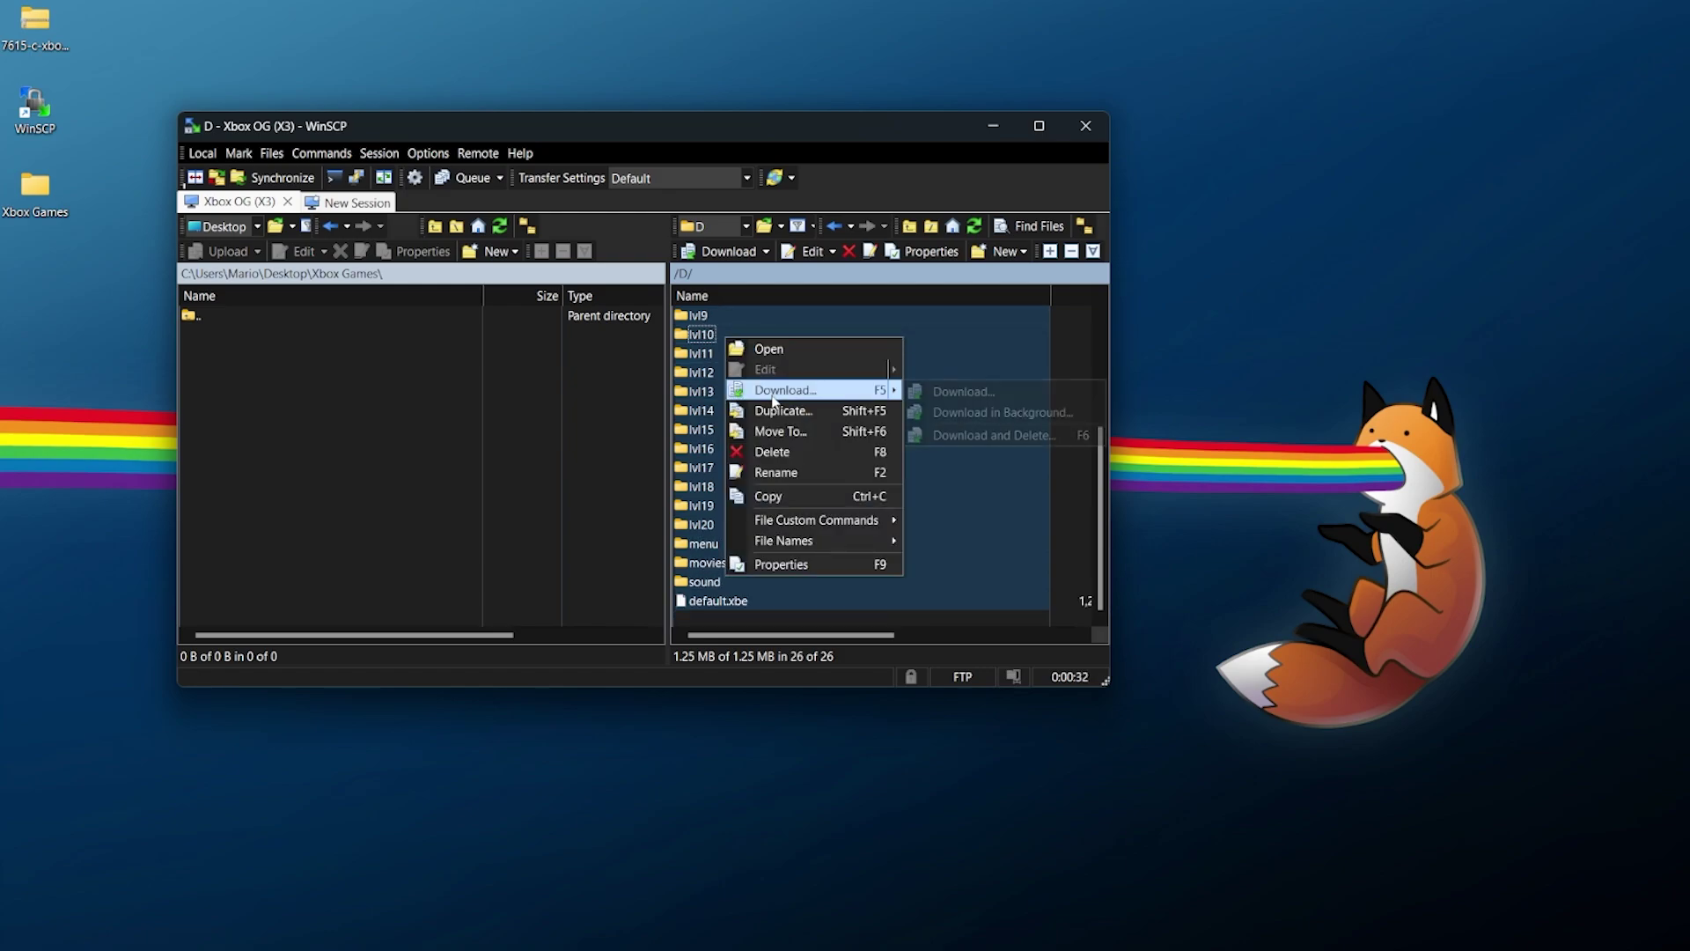
left_click(773, 389)
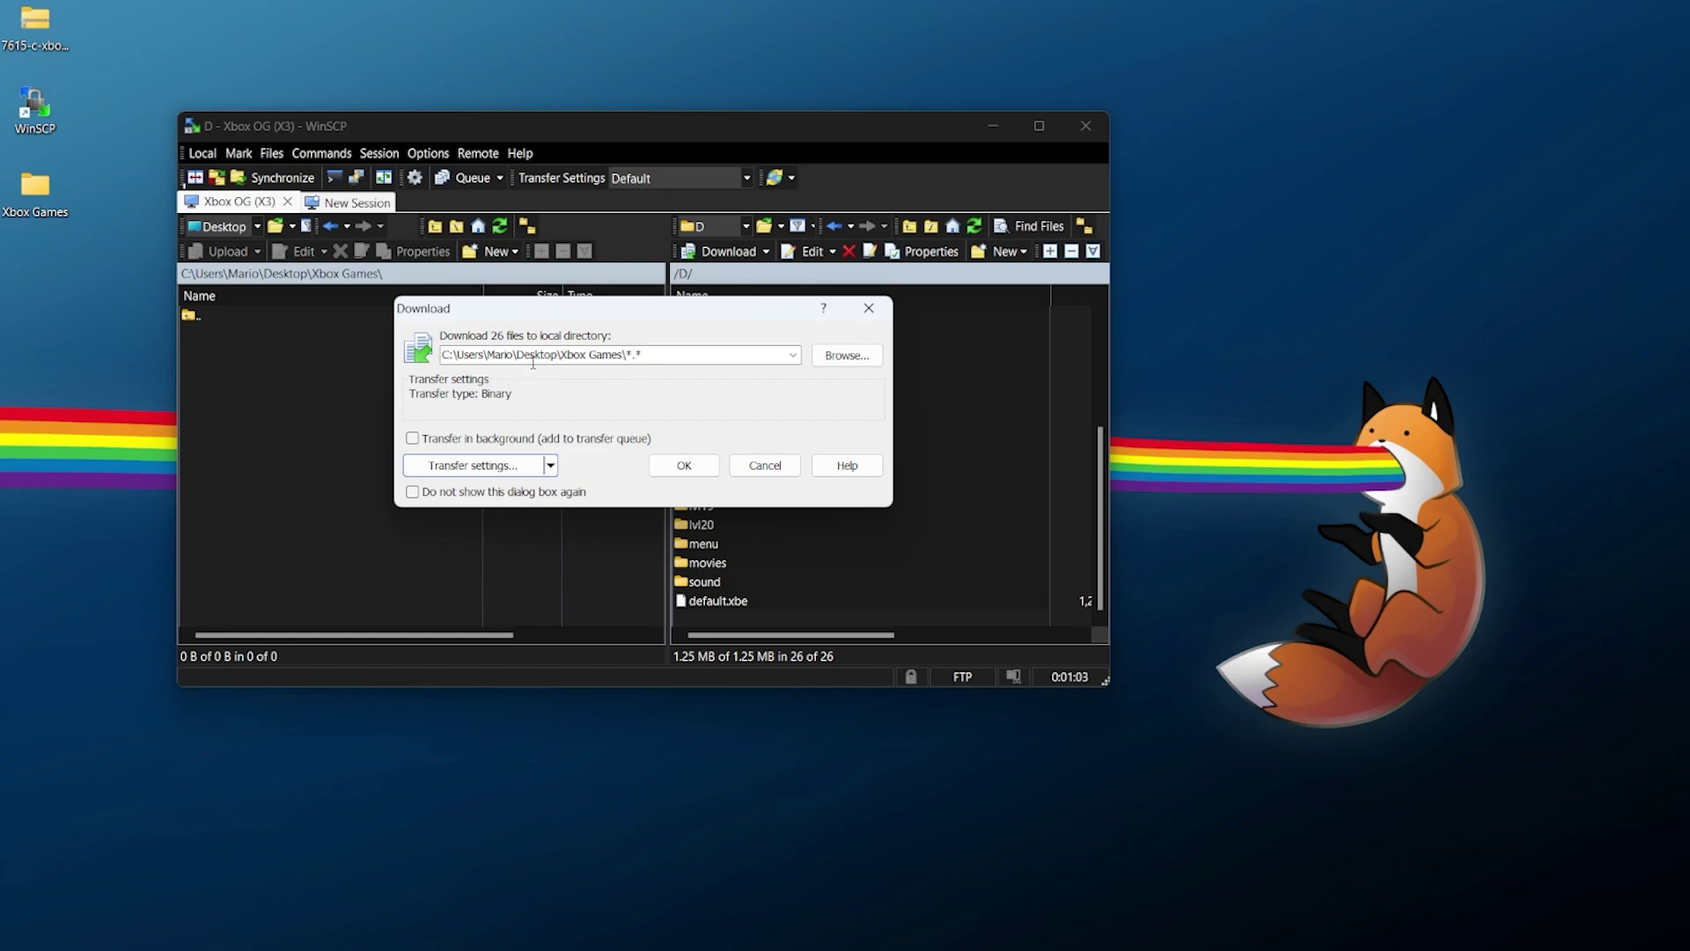
Confirm downloading the 26 items into the local Xbox Games folder.
left_click(688, 472)
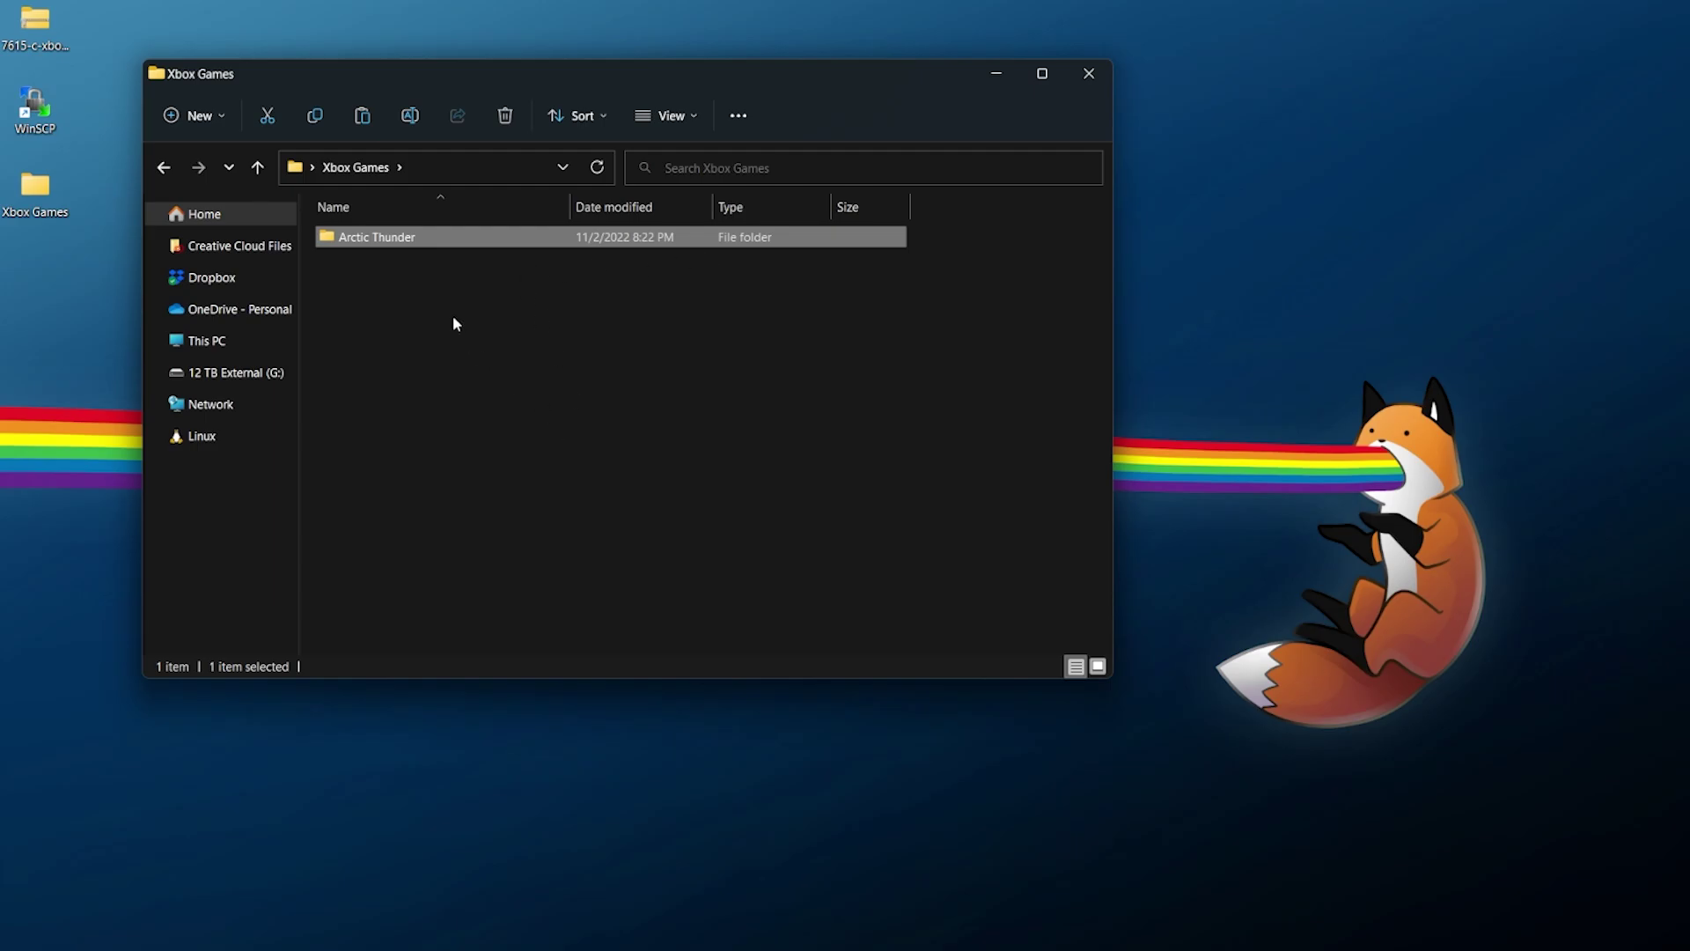
double_click(425, 243)
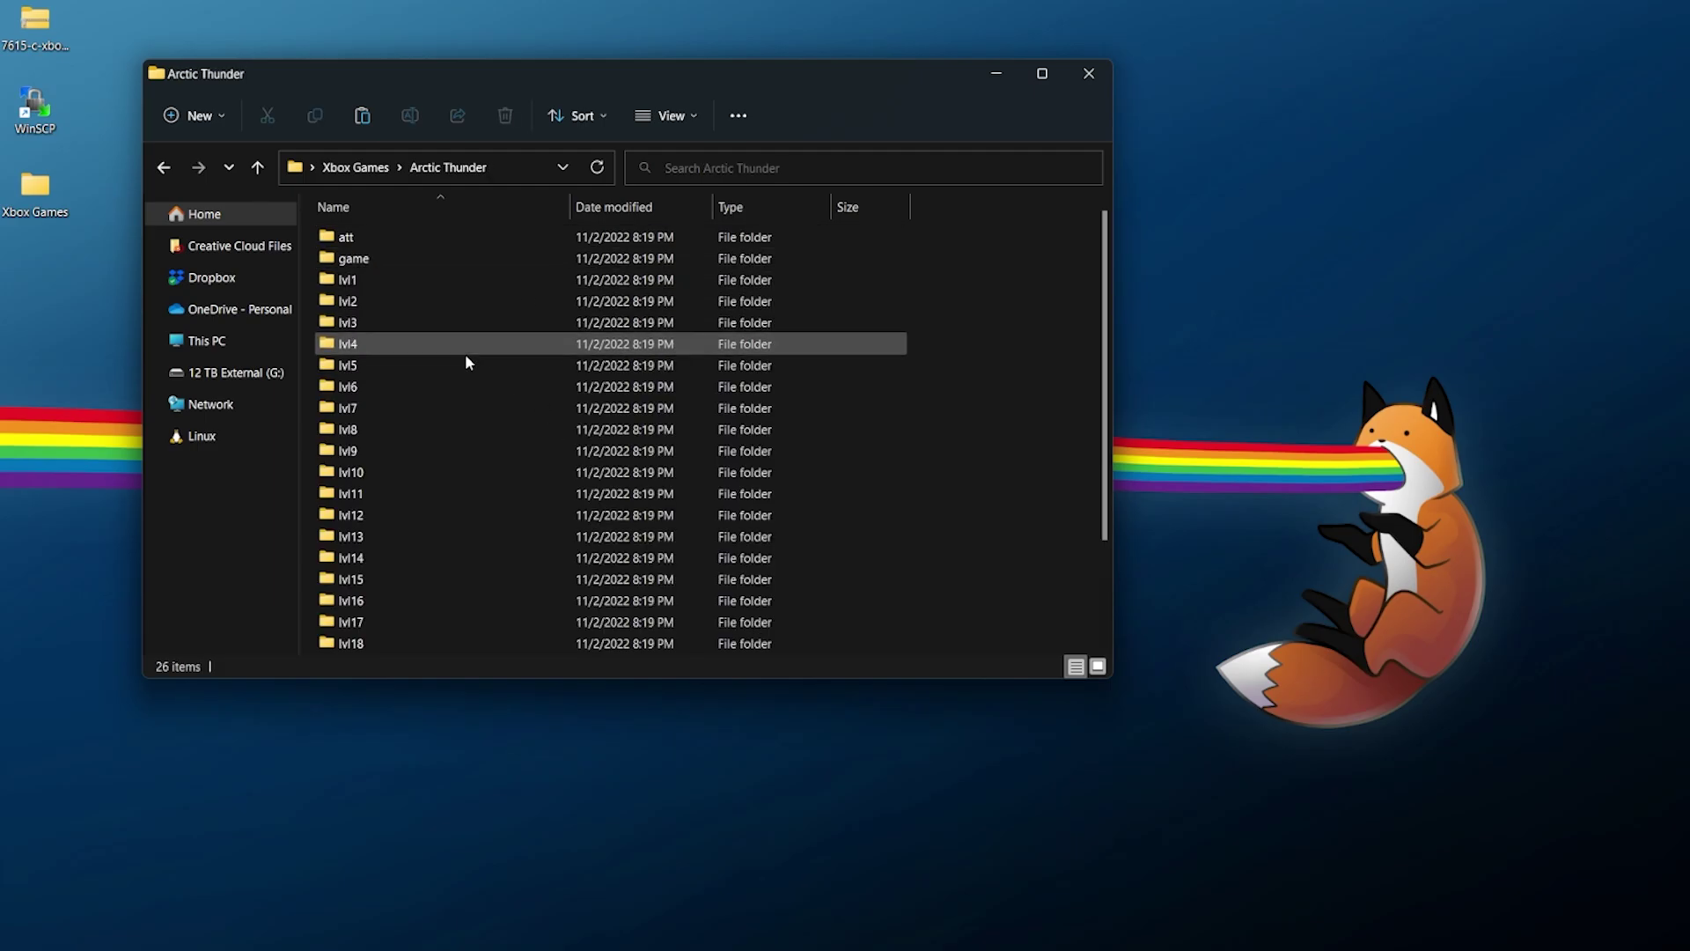
scroll(454, 370, "down", 3)
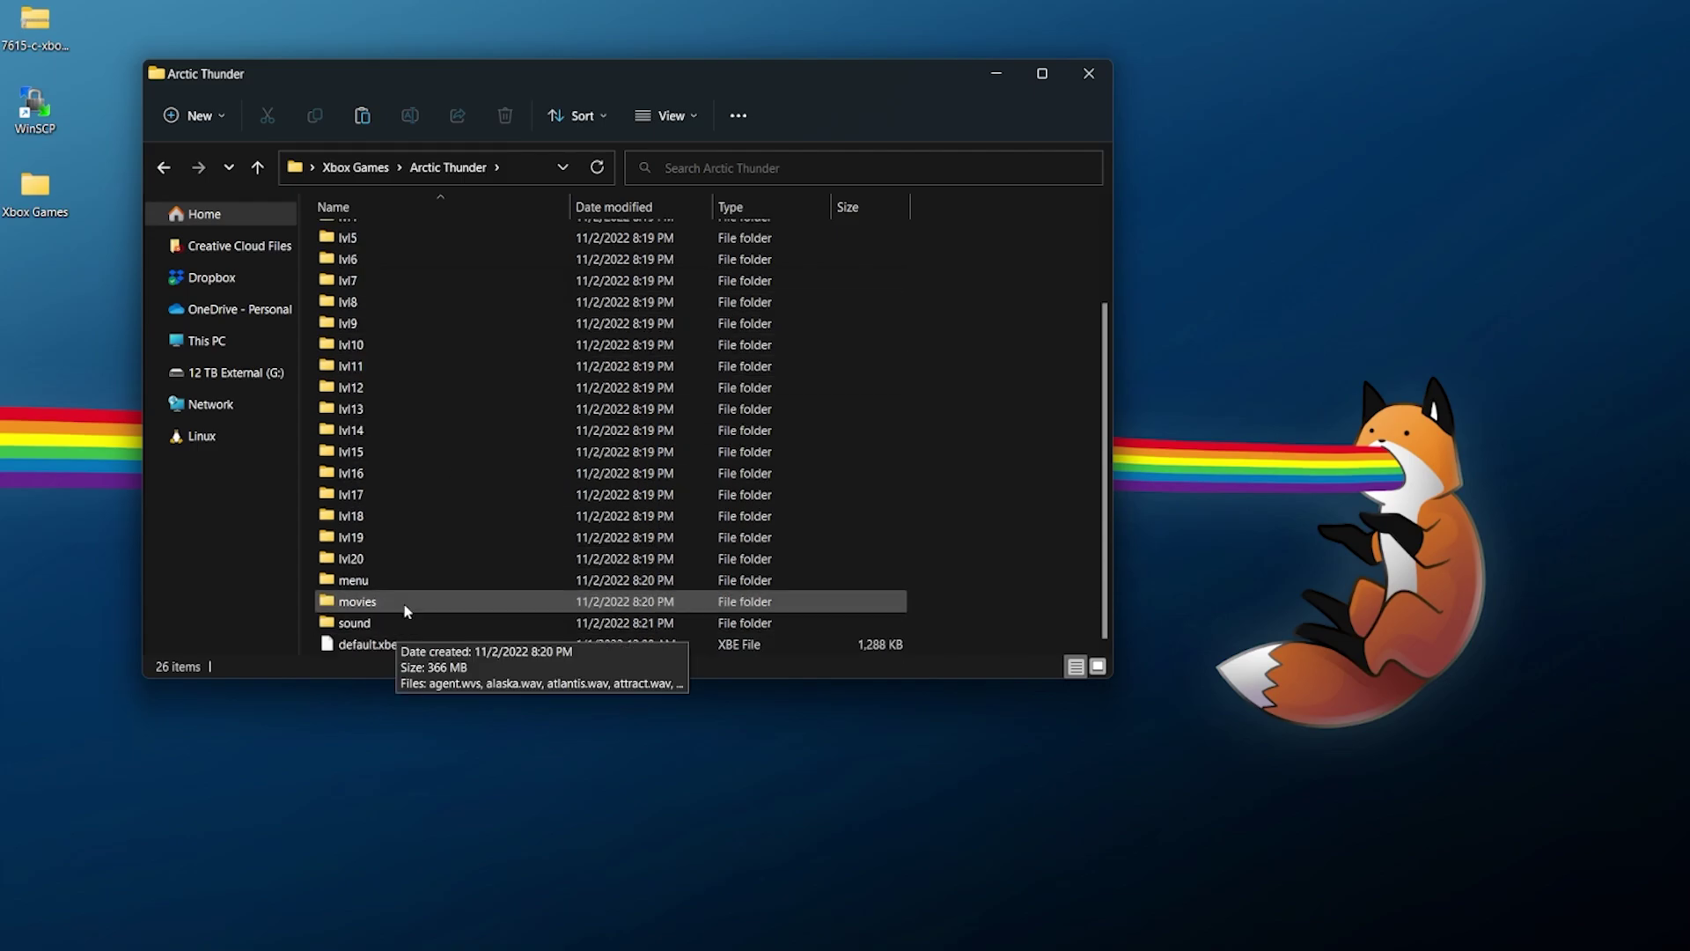
scroll(400, 509, "up", 2)
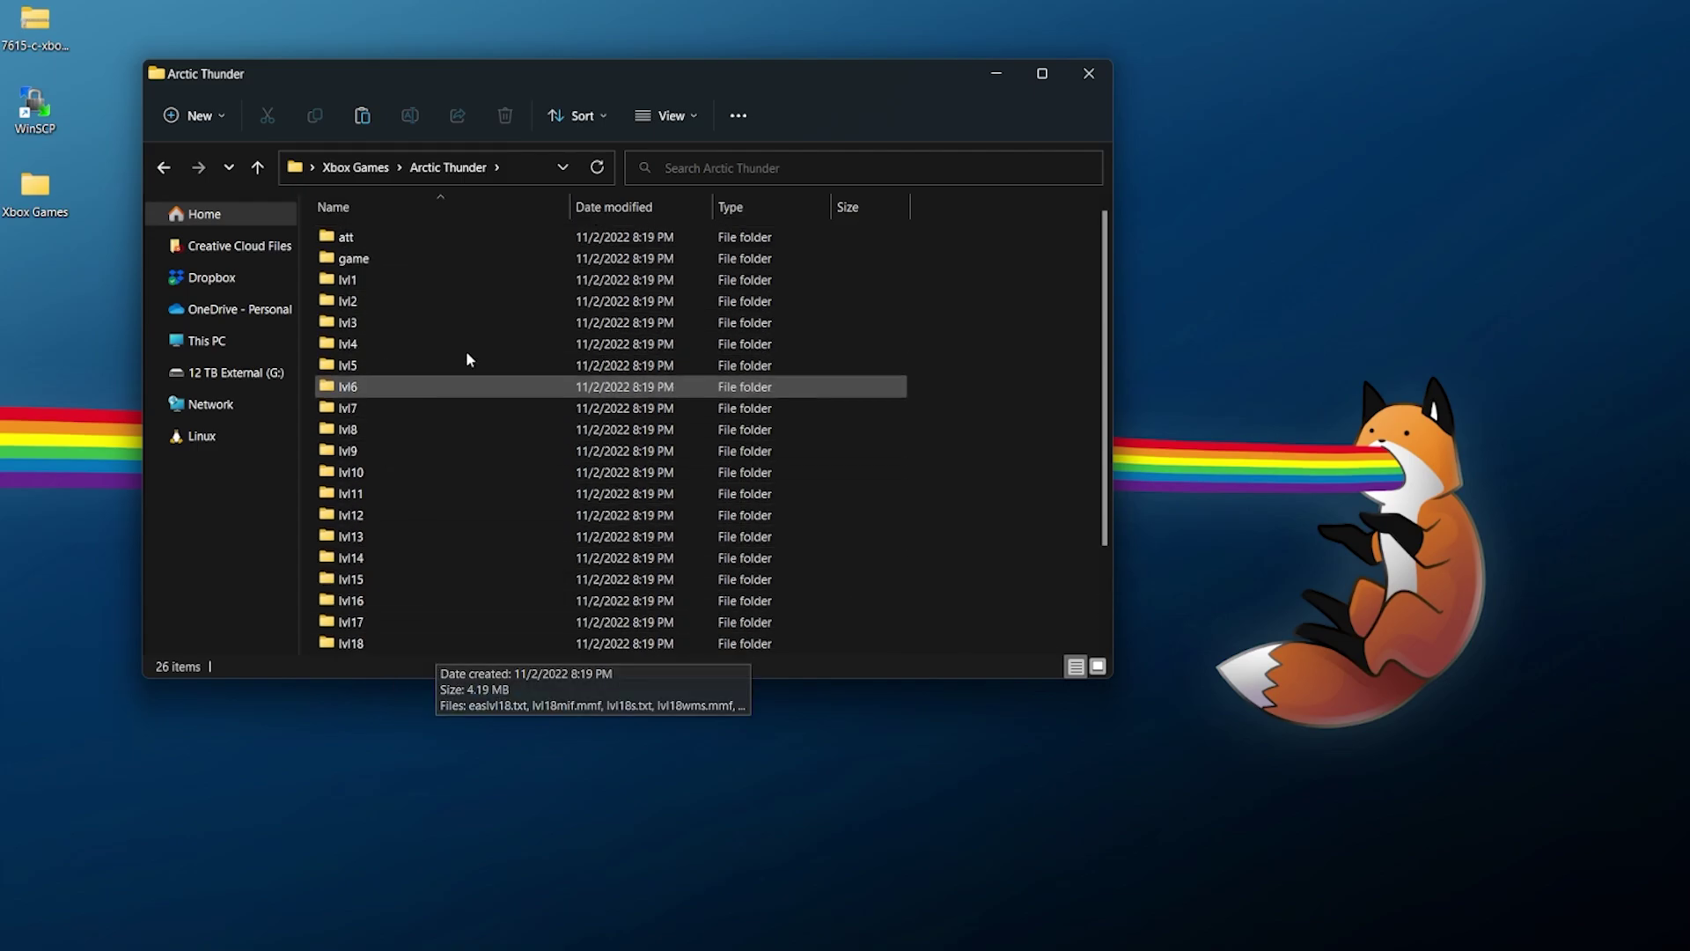
double_click(361, 257)
scroll(477, 552, "down", 5)
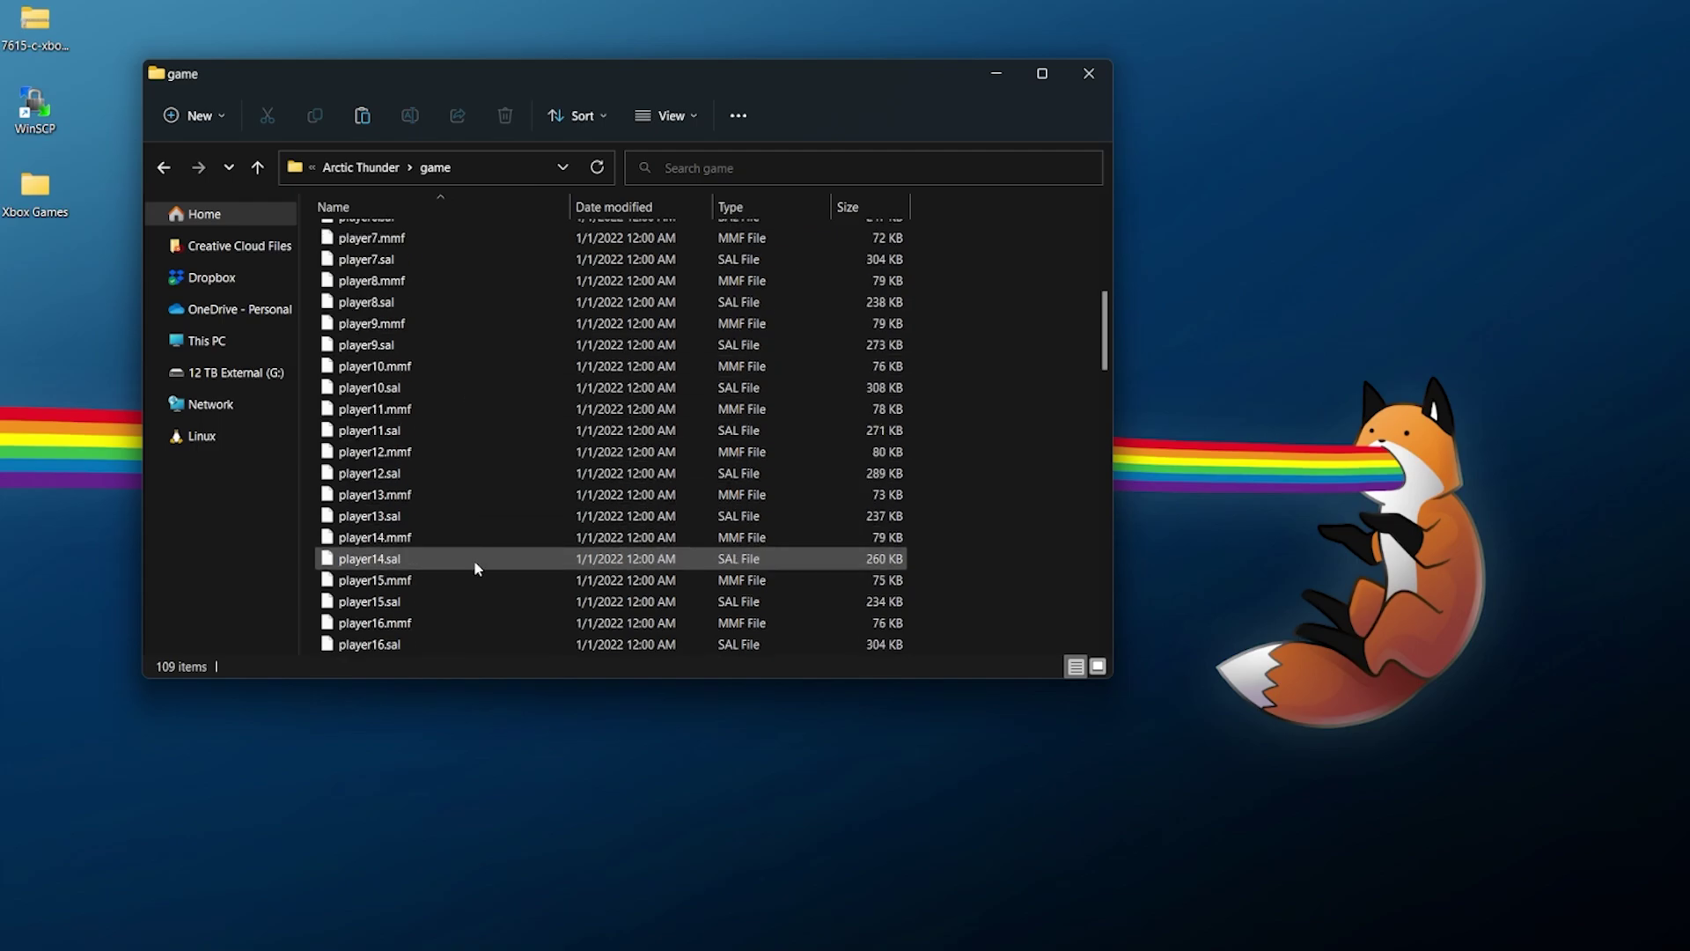
scroll(463, 616, "up", 5)
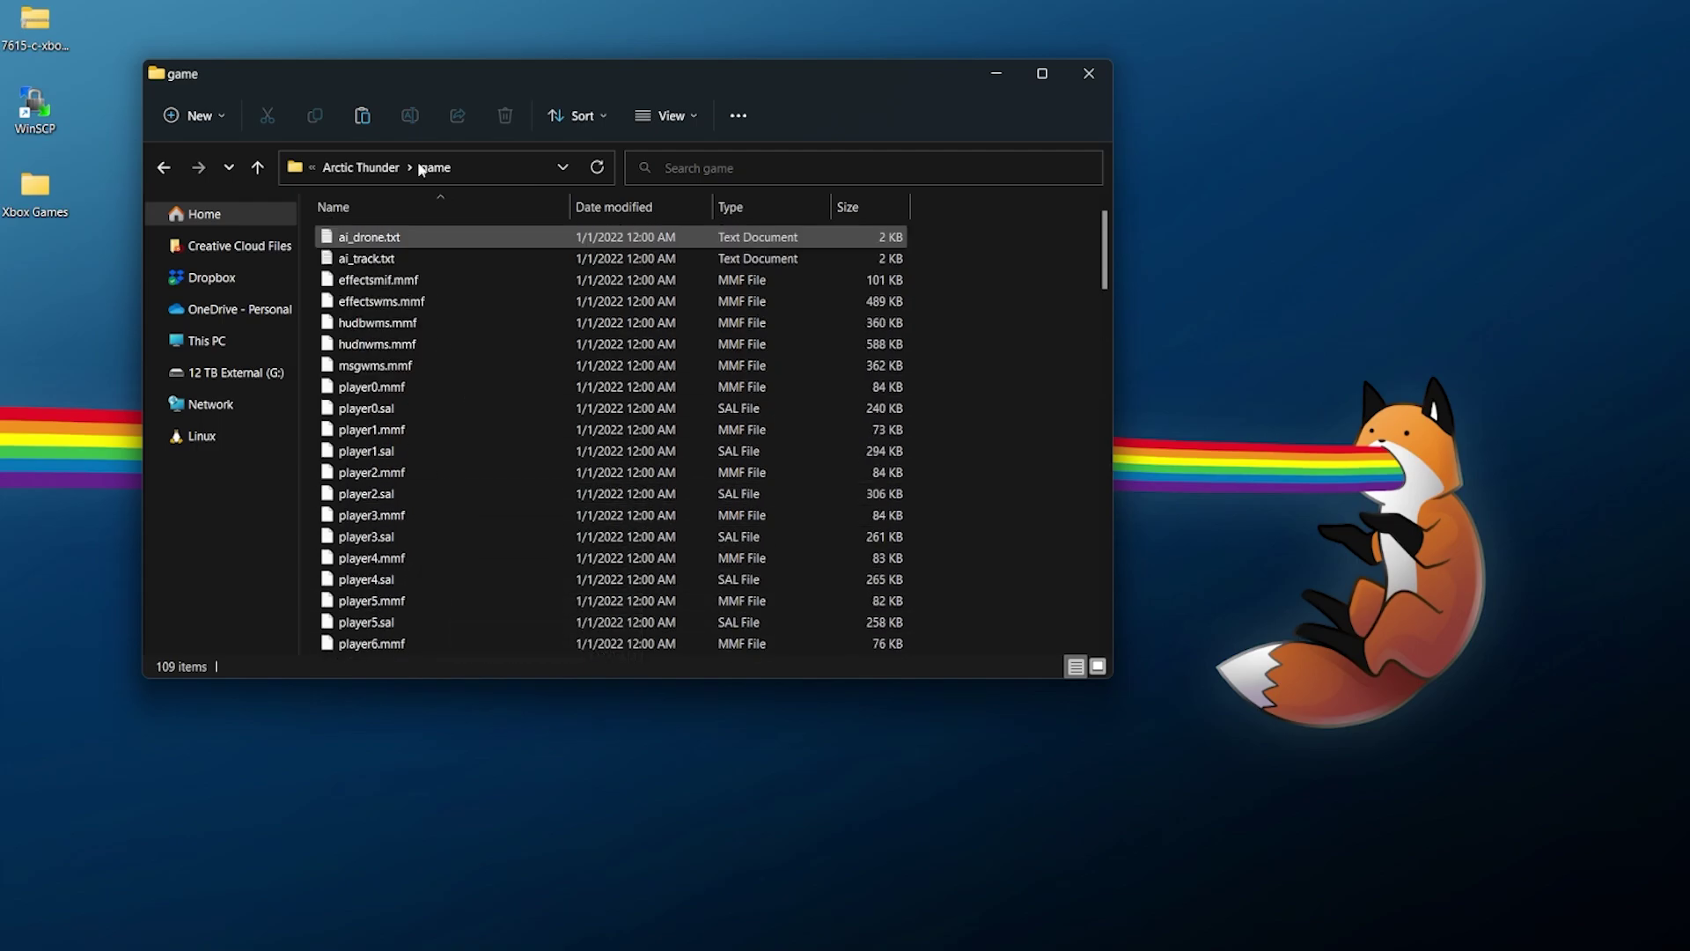
left_click(359, 167)
left_click(394, 169)
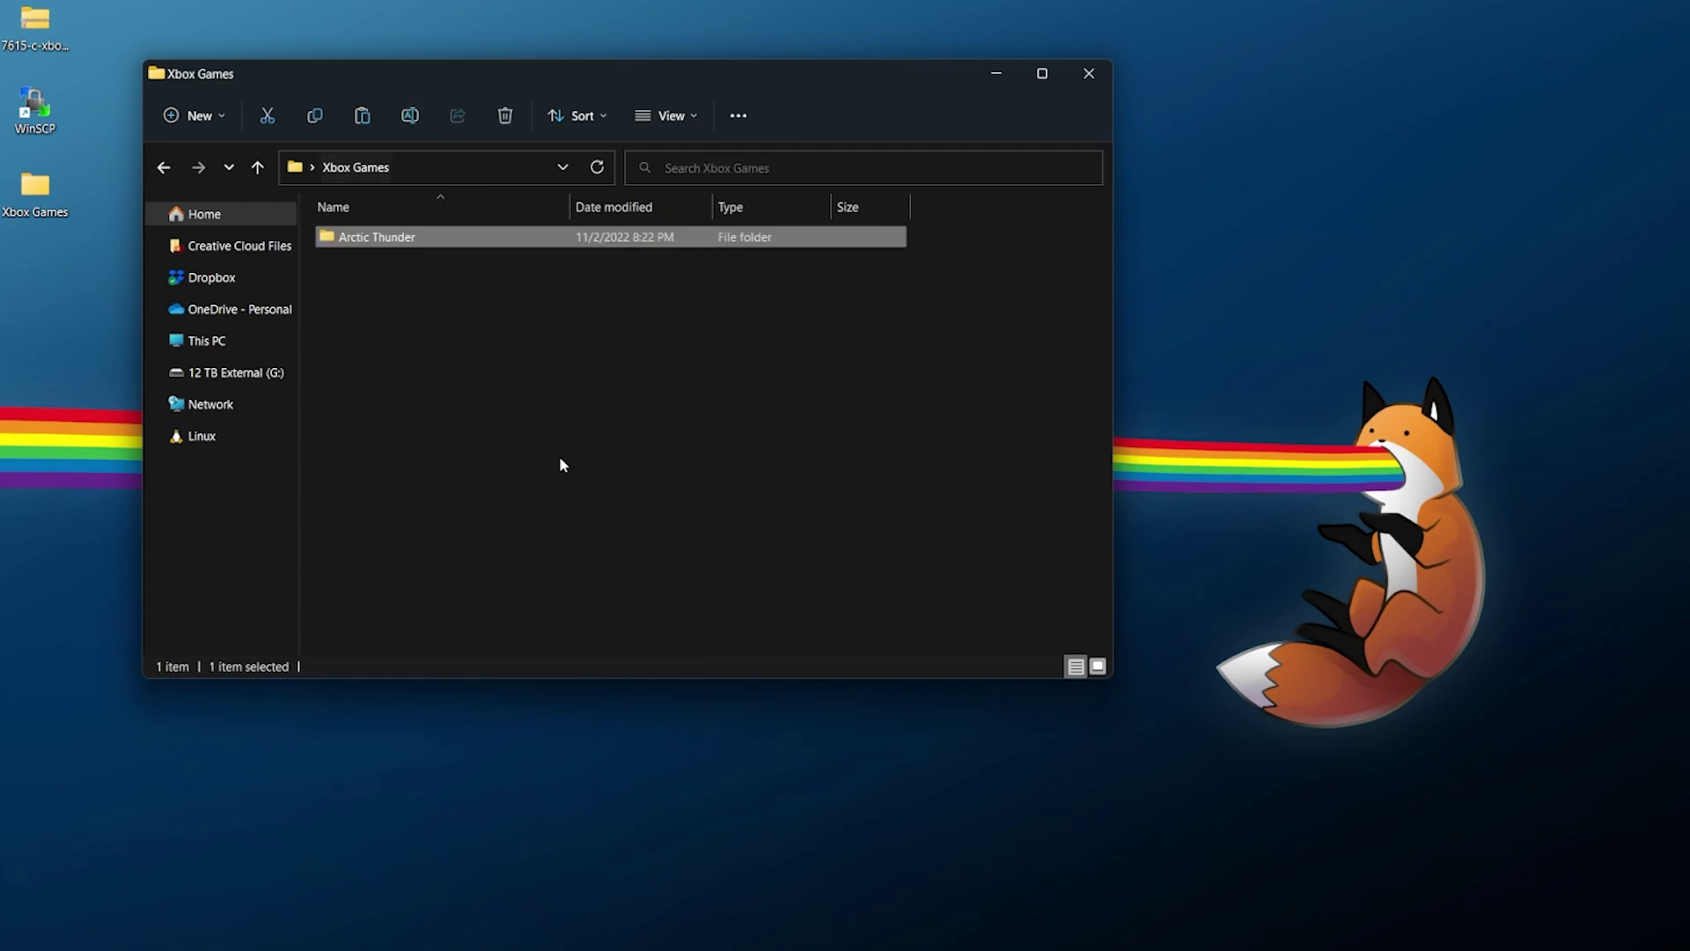
double_click(434, 239)
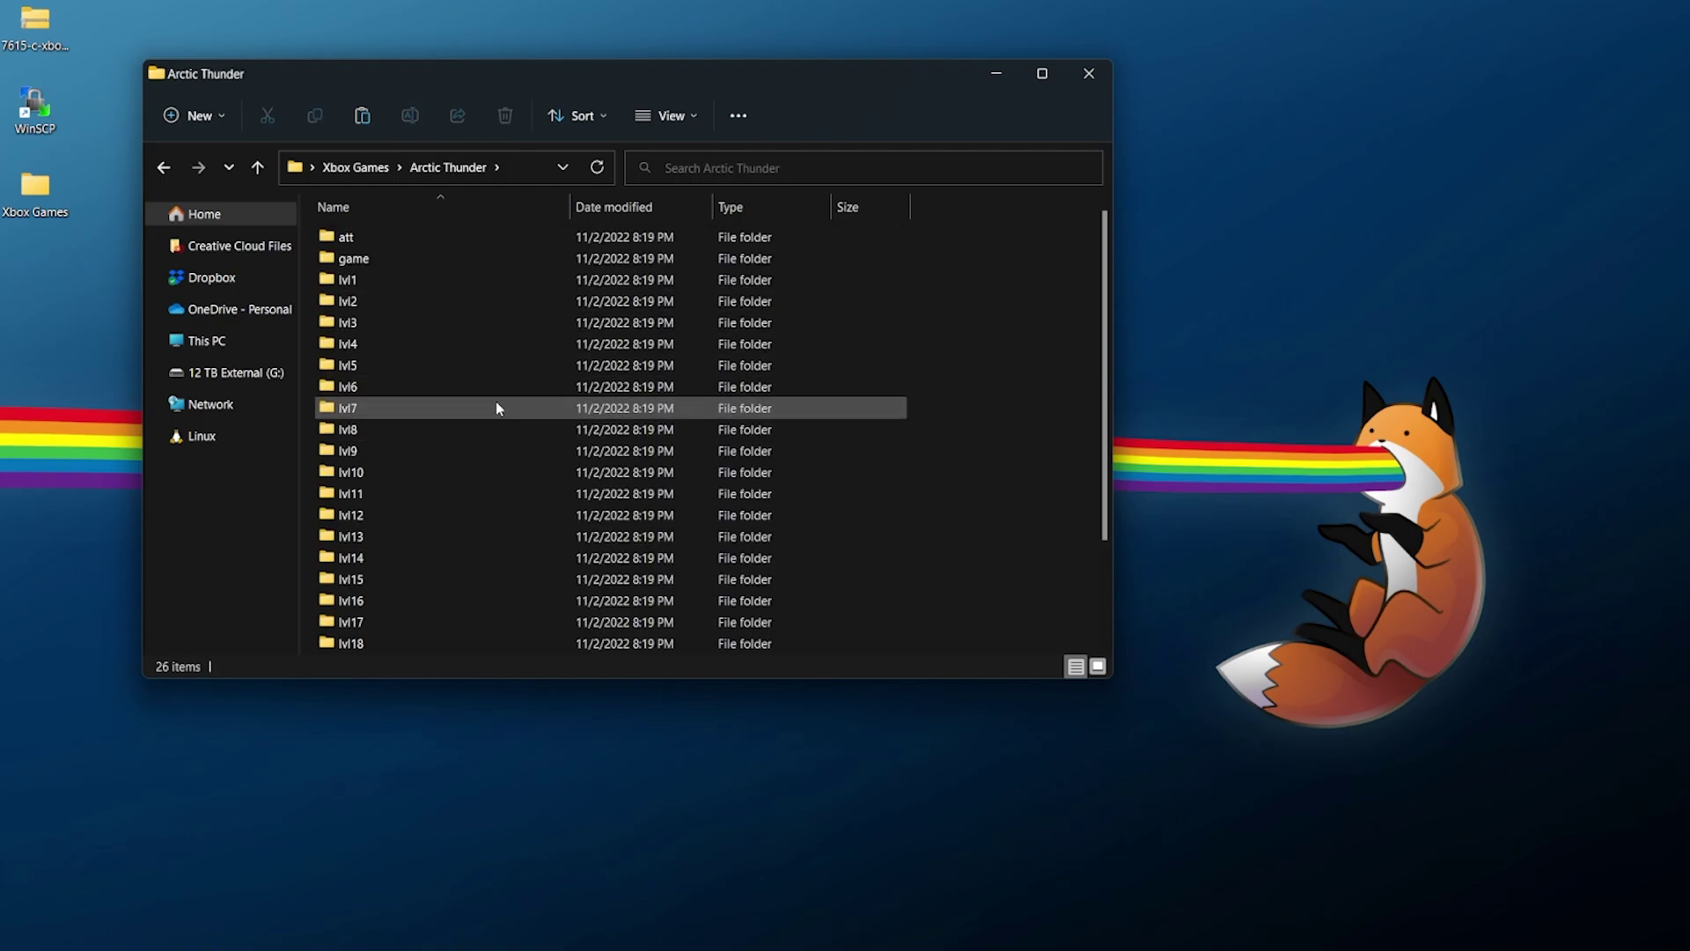
scroll(602, 576, "down", 2)
scroll(602, 576, "up", 2)
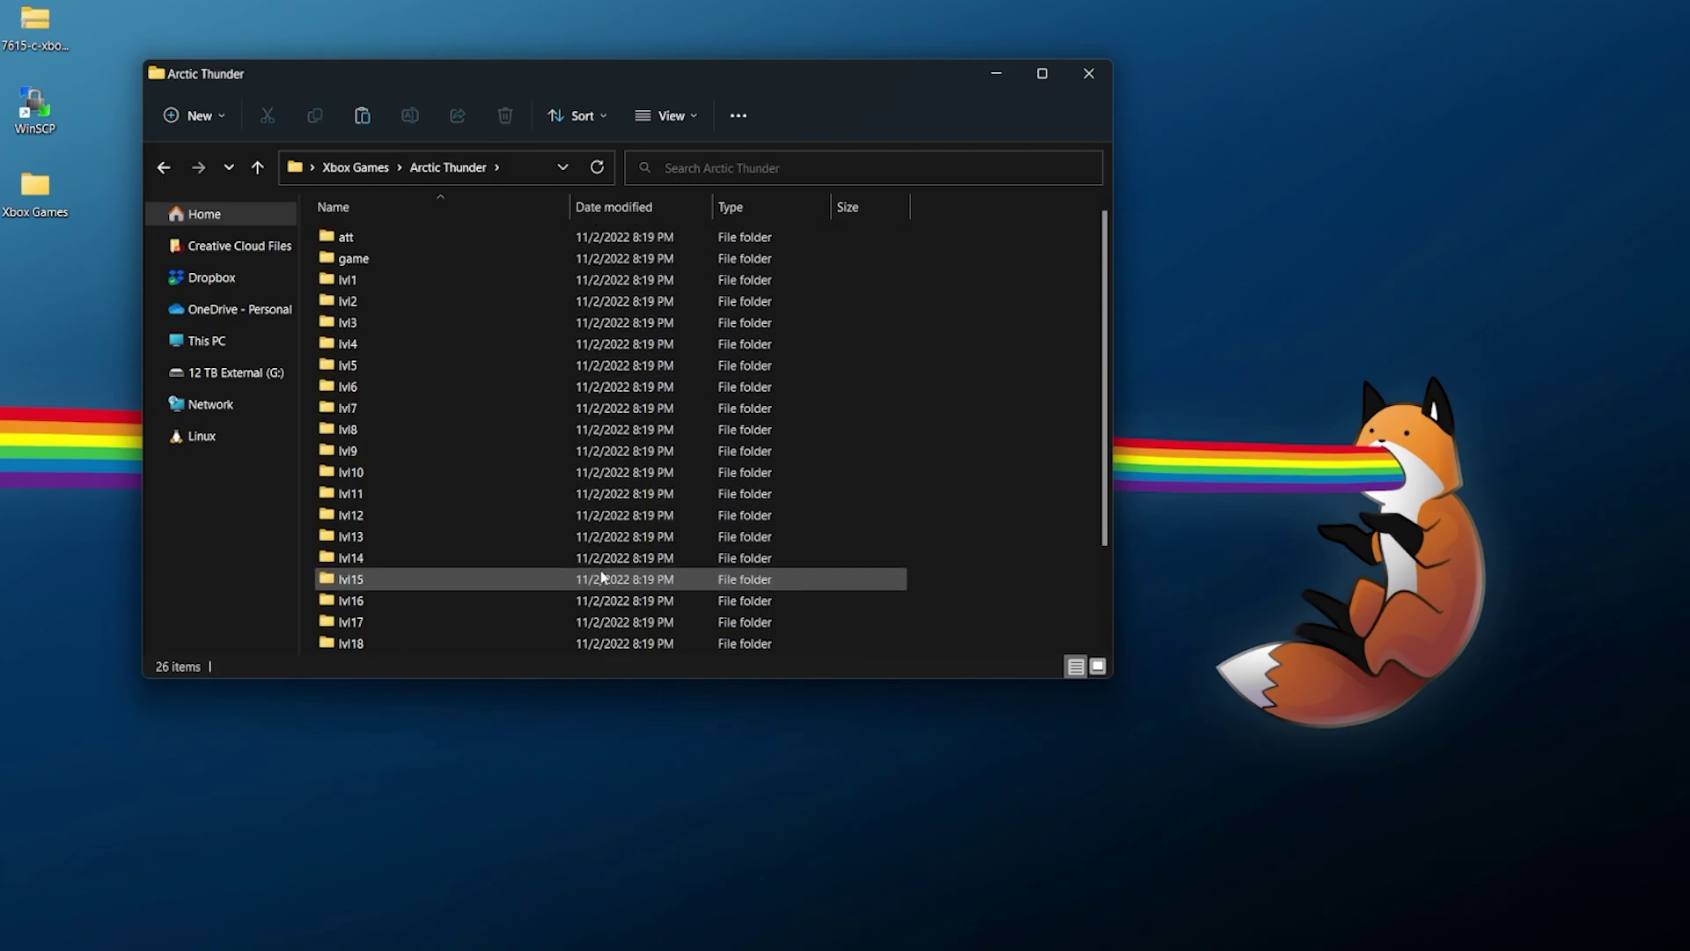
left_click(356, 168)
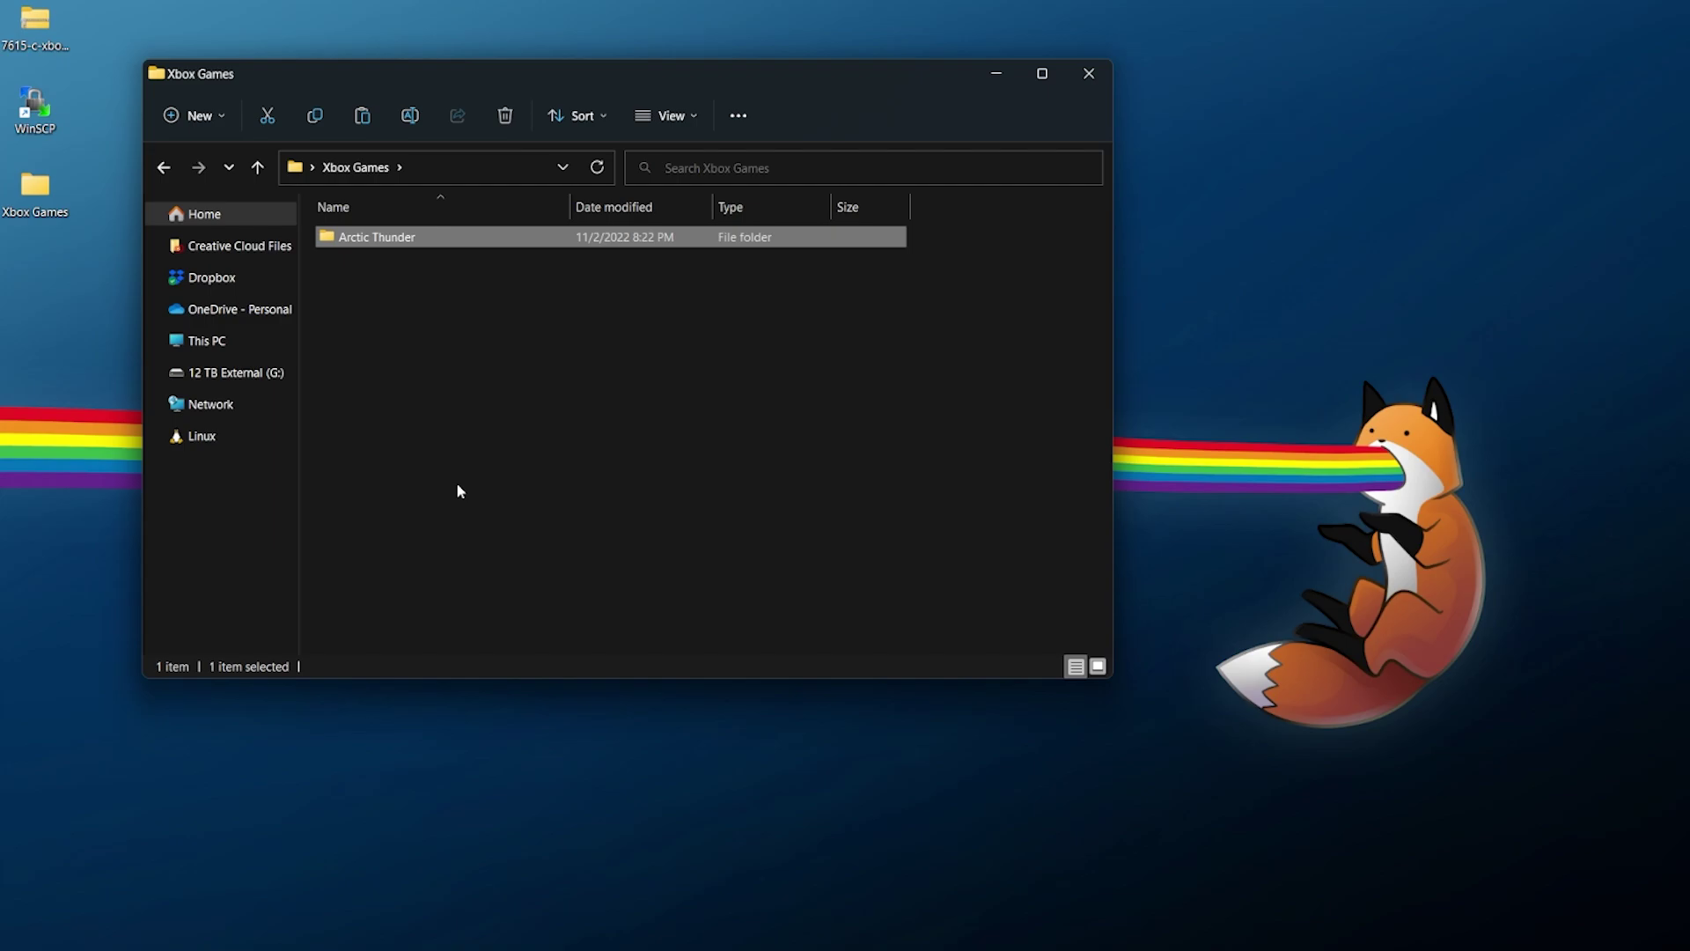
Extract the C-Xbox Tool zip on the desktop into a c-xboxtool207 folder with 7-Zip.
key("alt+F4")
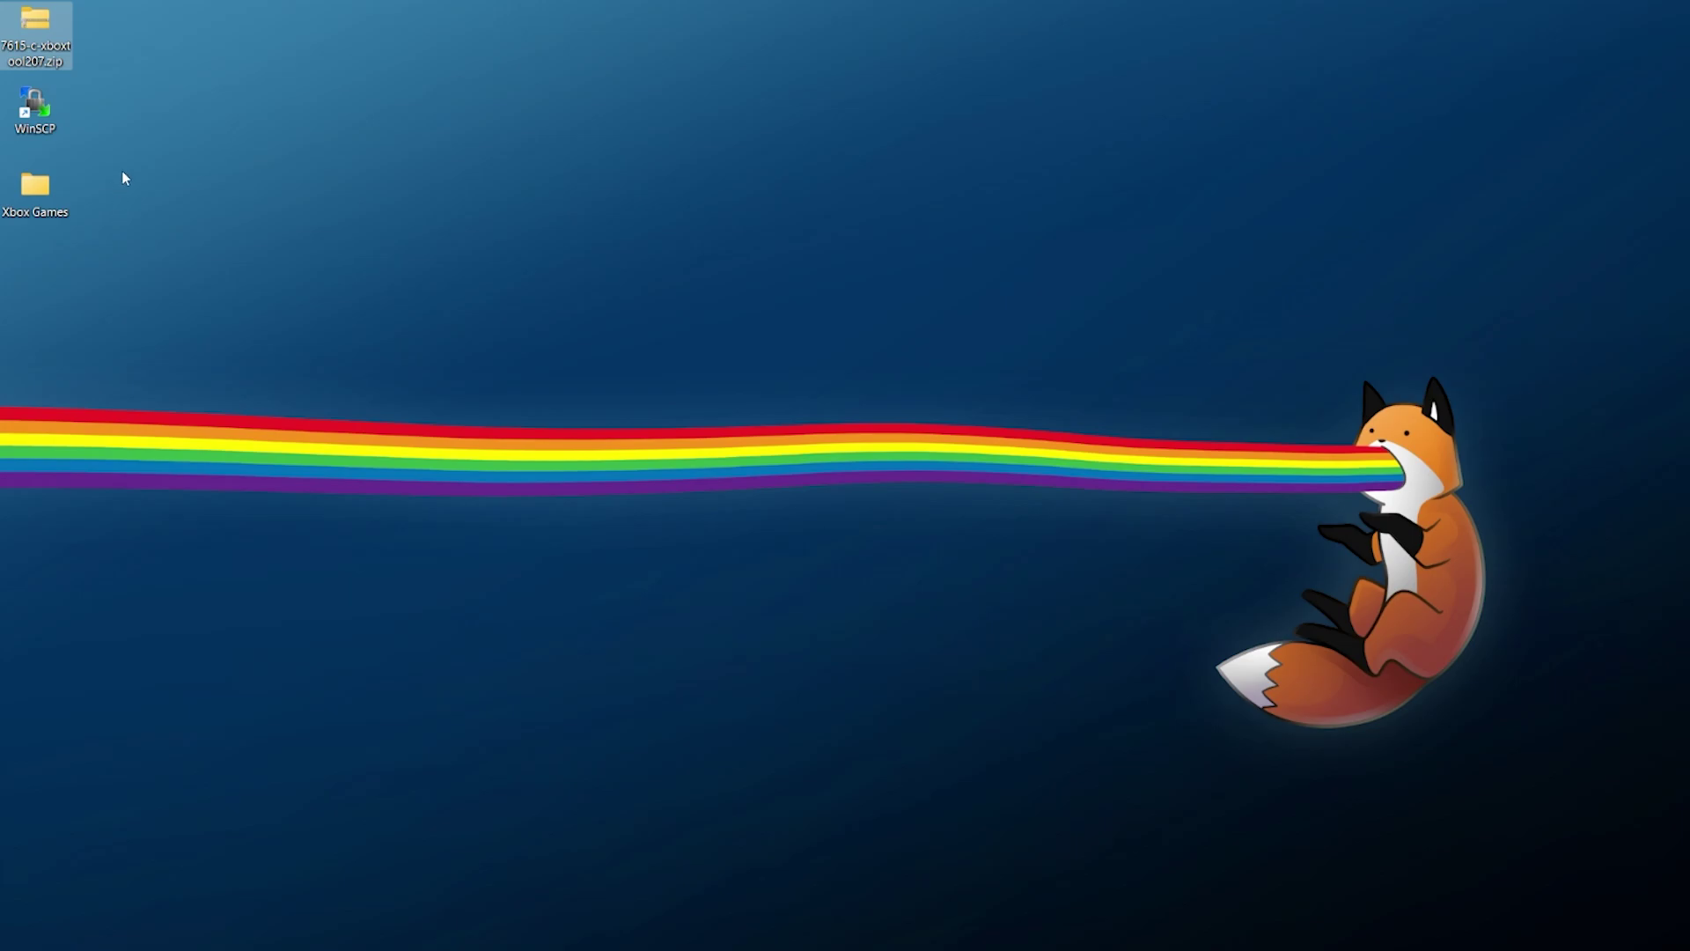
right_click(50, 36)
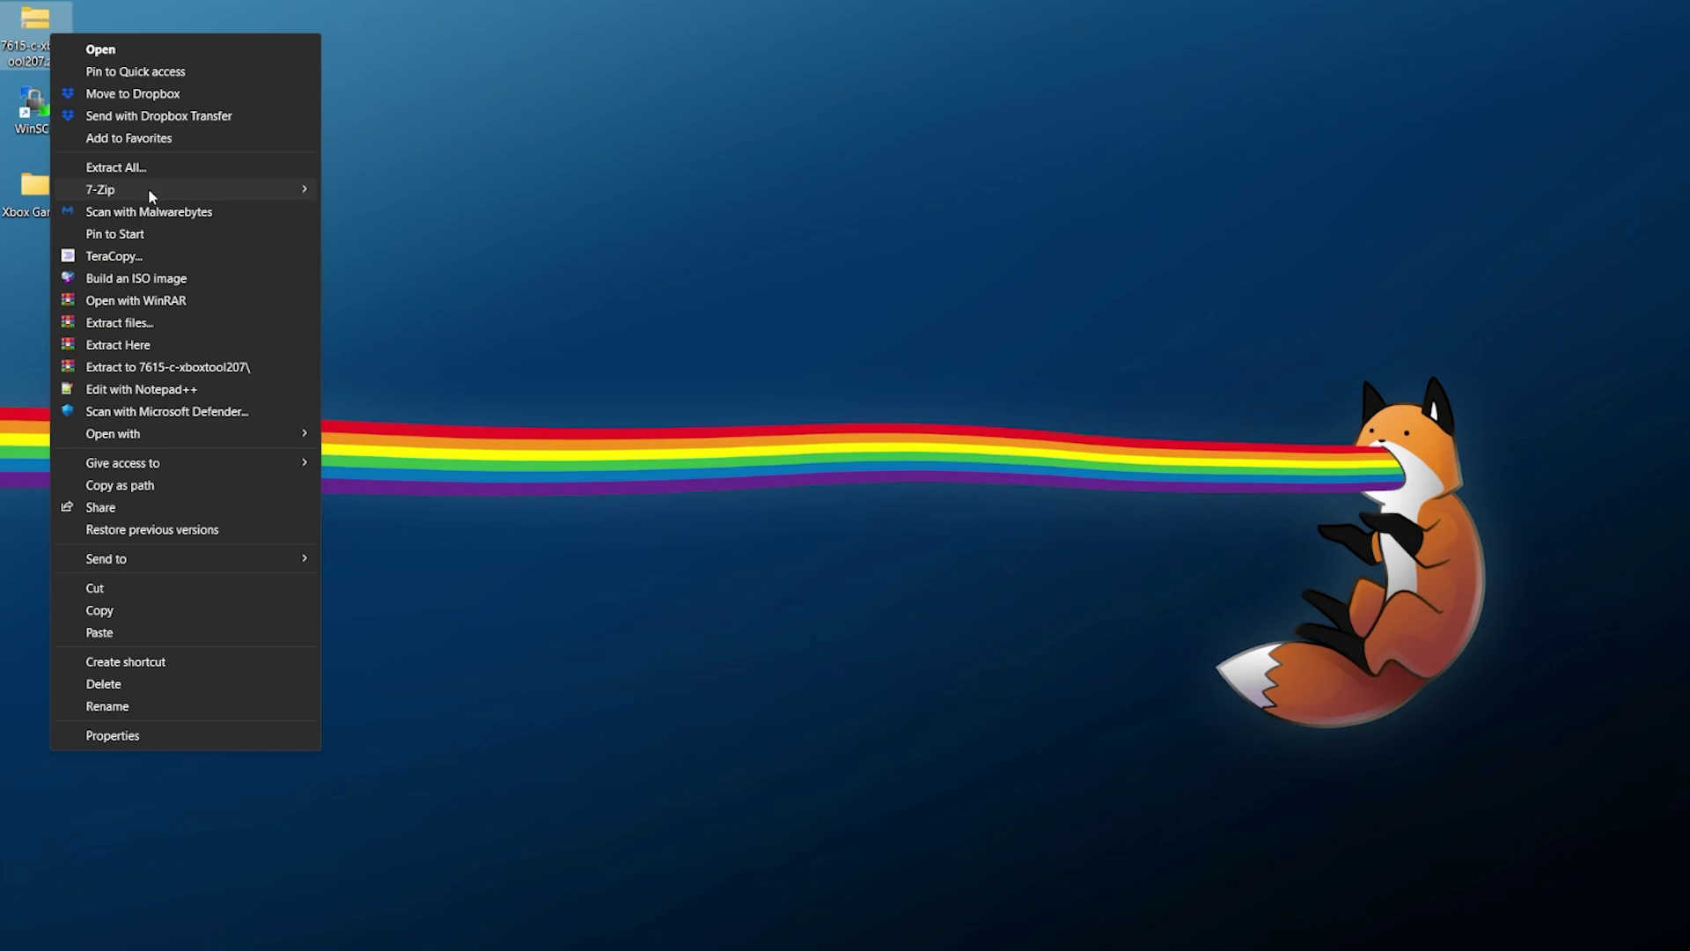
mouse_move(150, 192)
left_click(401, 258)
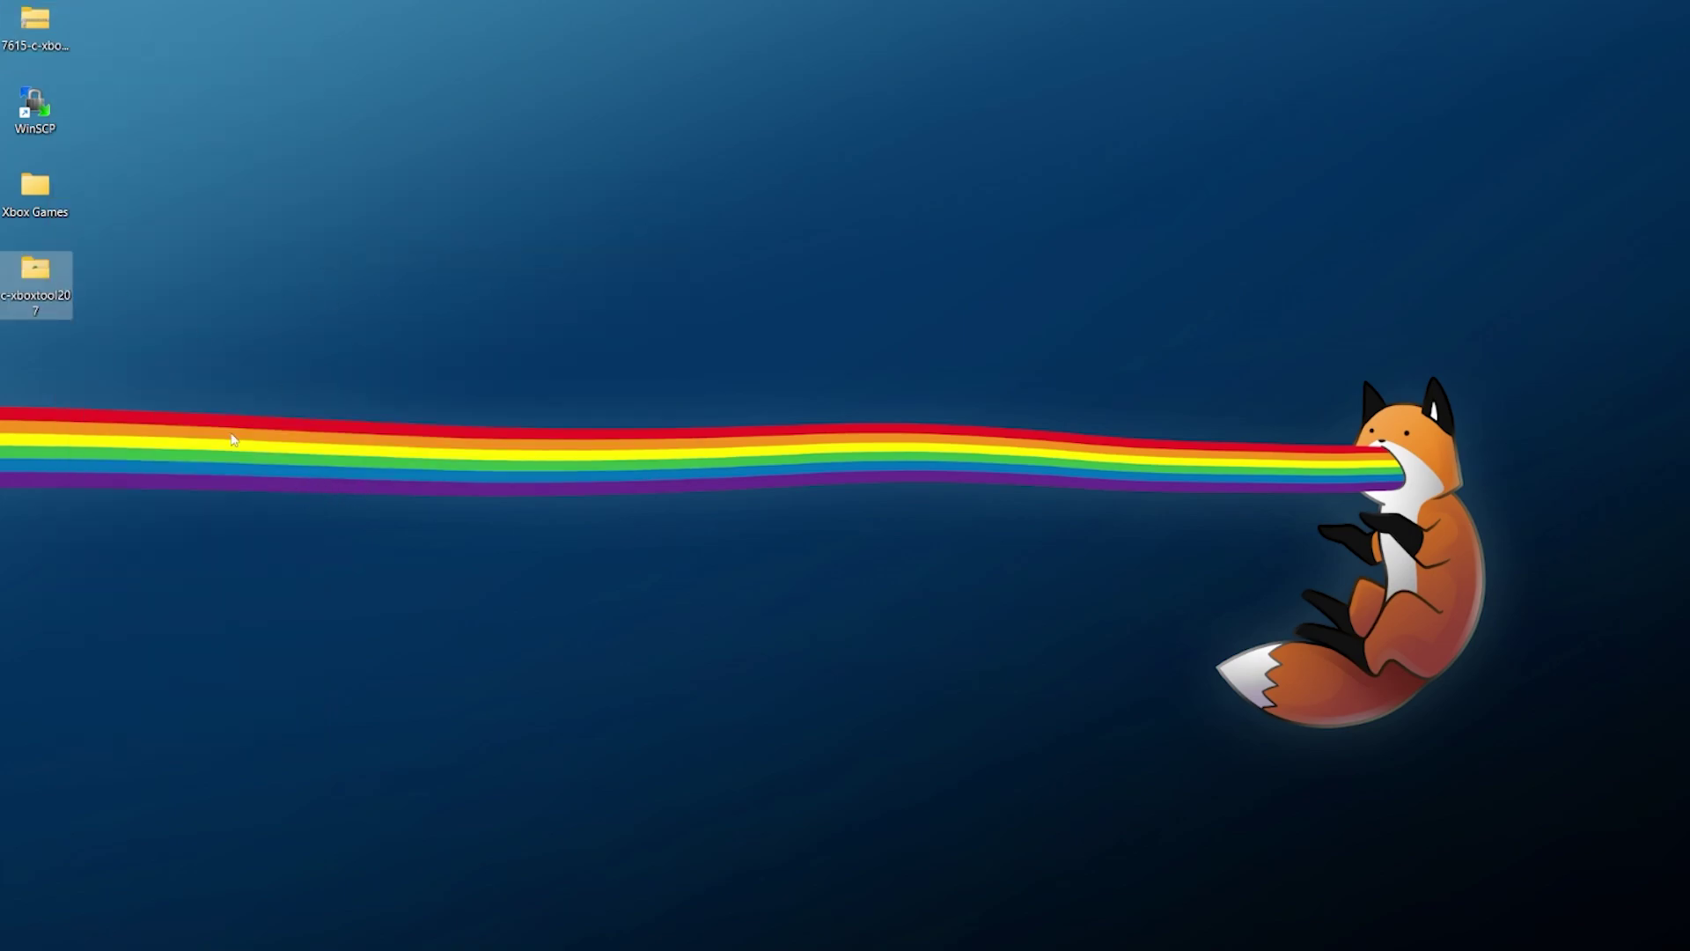
Launch C-XBox Tool v2.0.7 from the extracted folder and start adding a folder in ISO Creation.
double_click(56, 284)
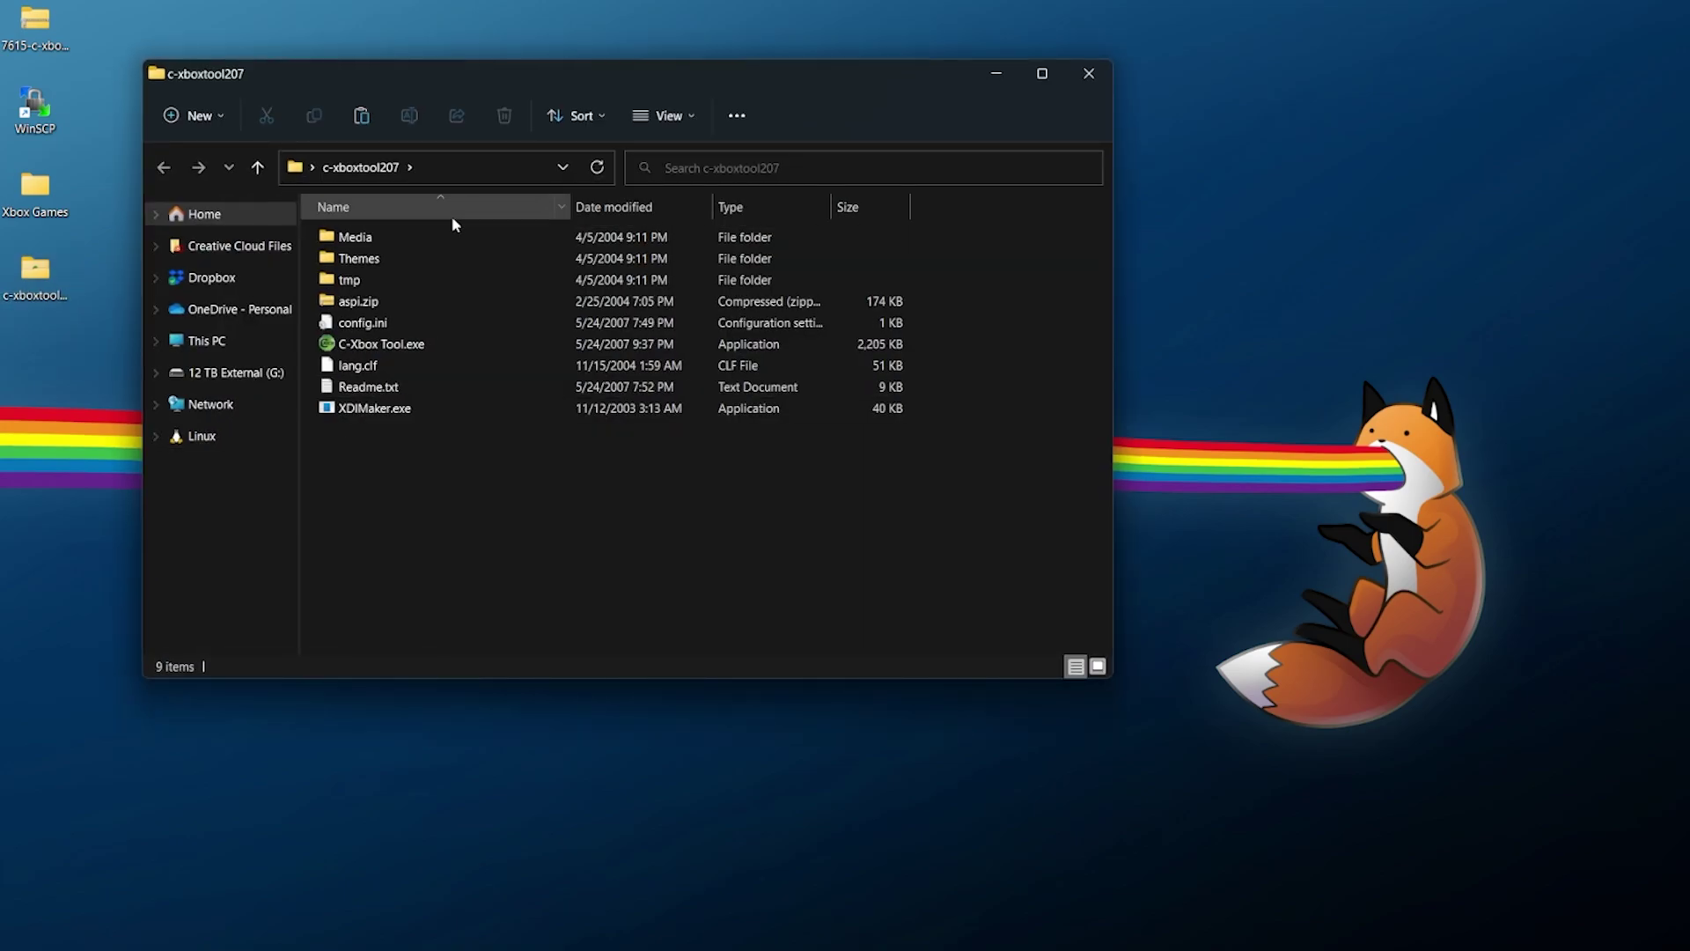
left_click(394, 344)
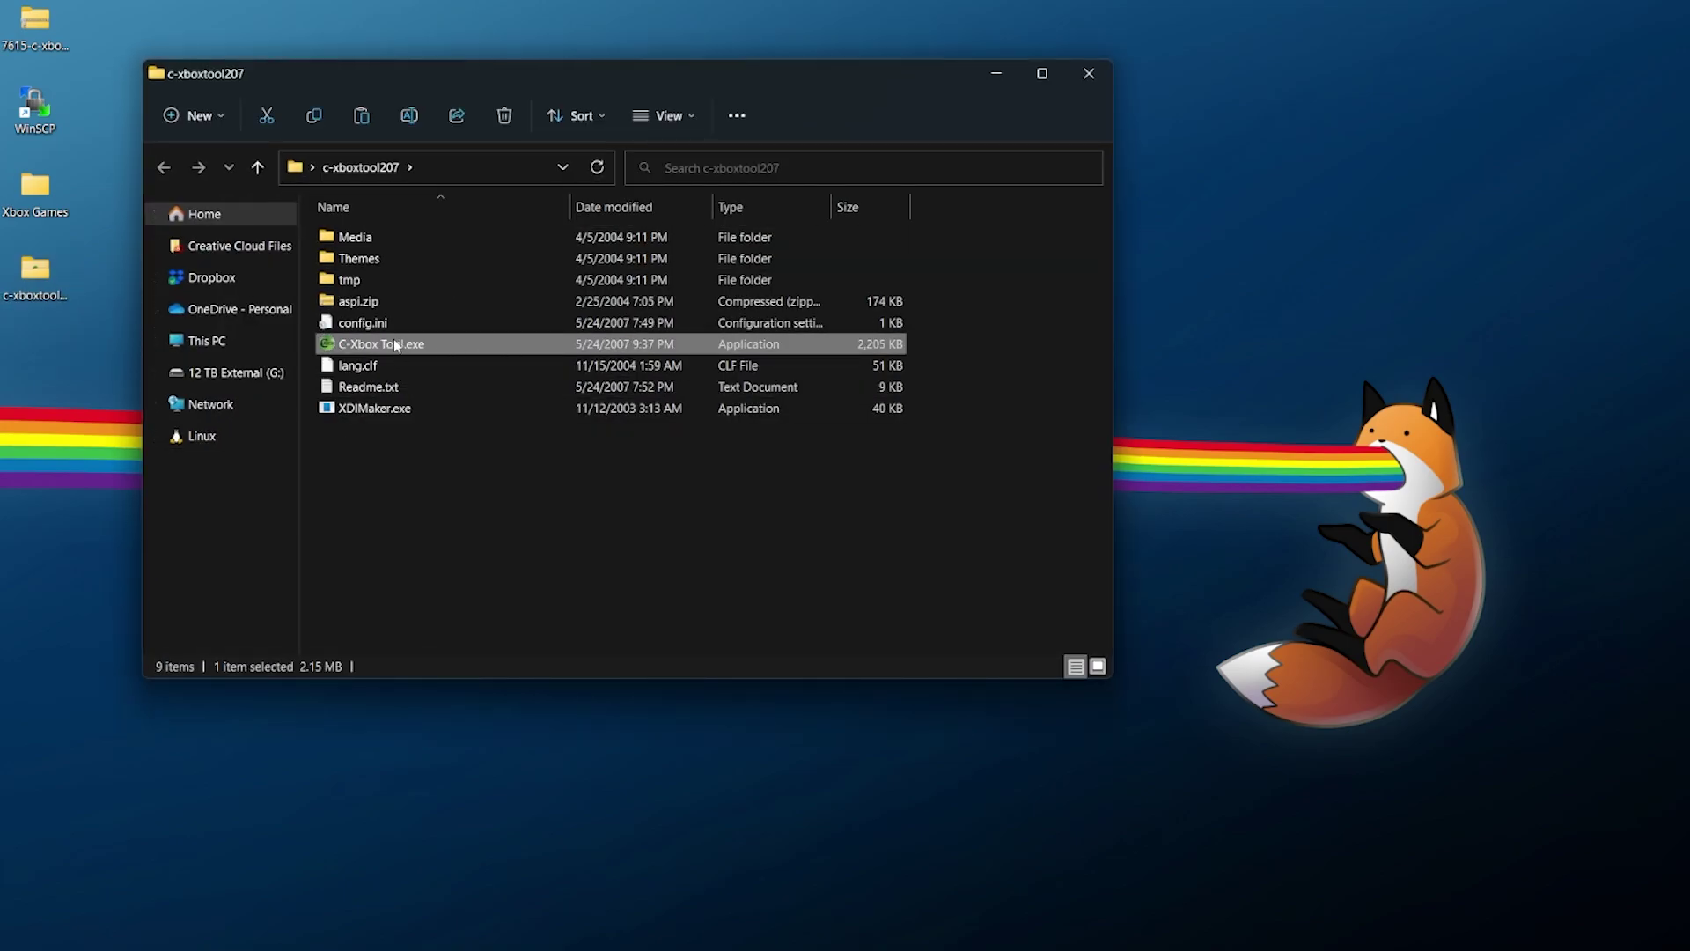
double_click(419, 351)
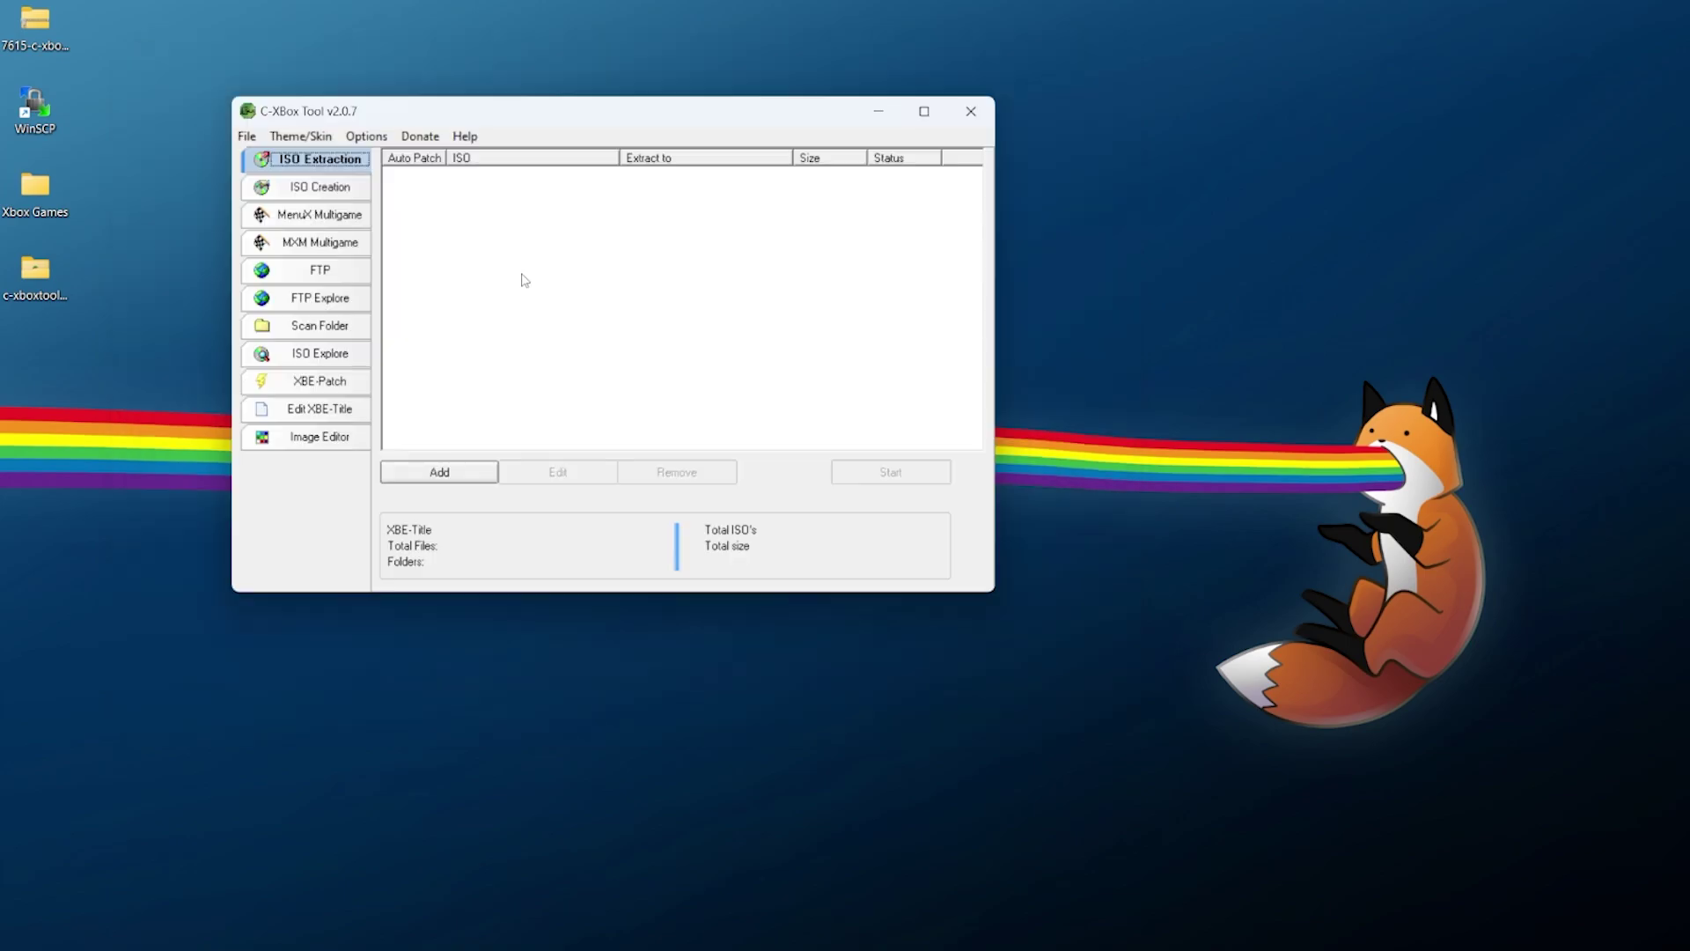
left_click(296, 192)
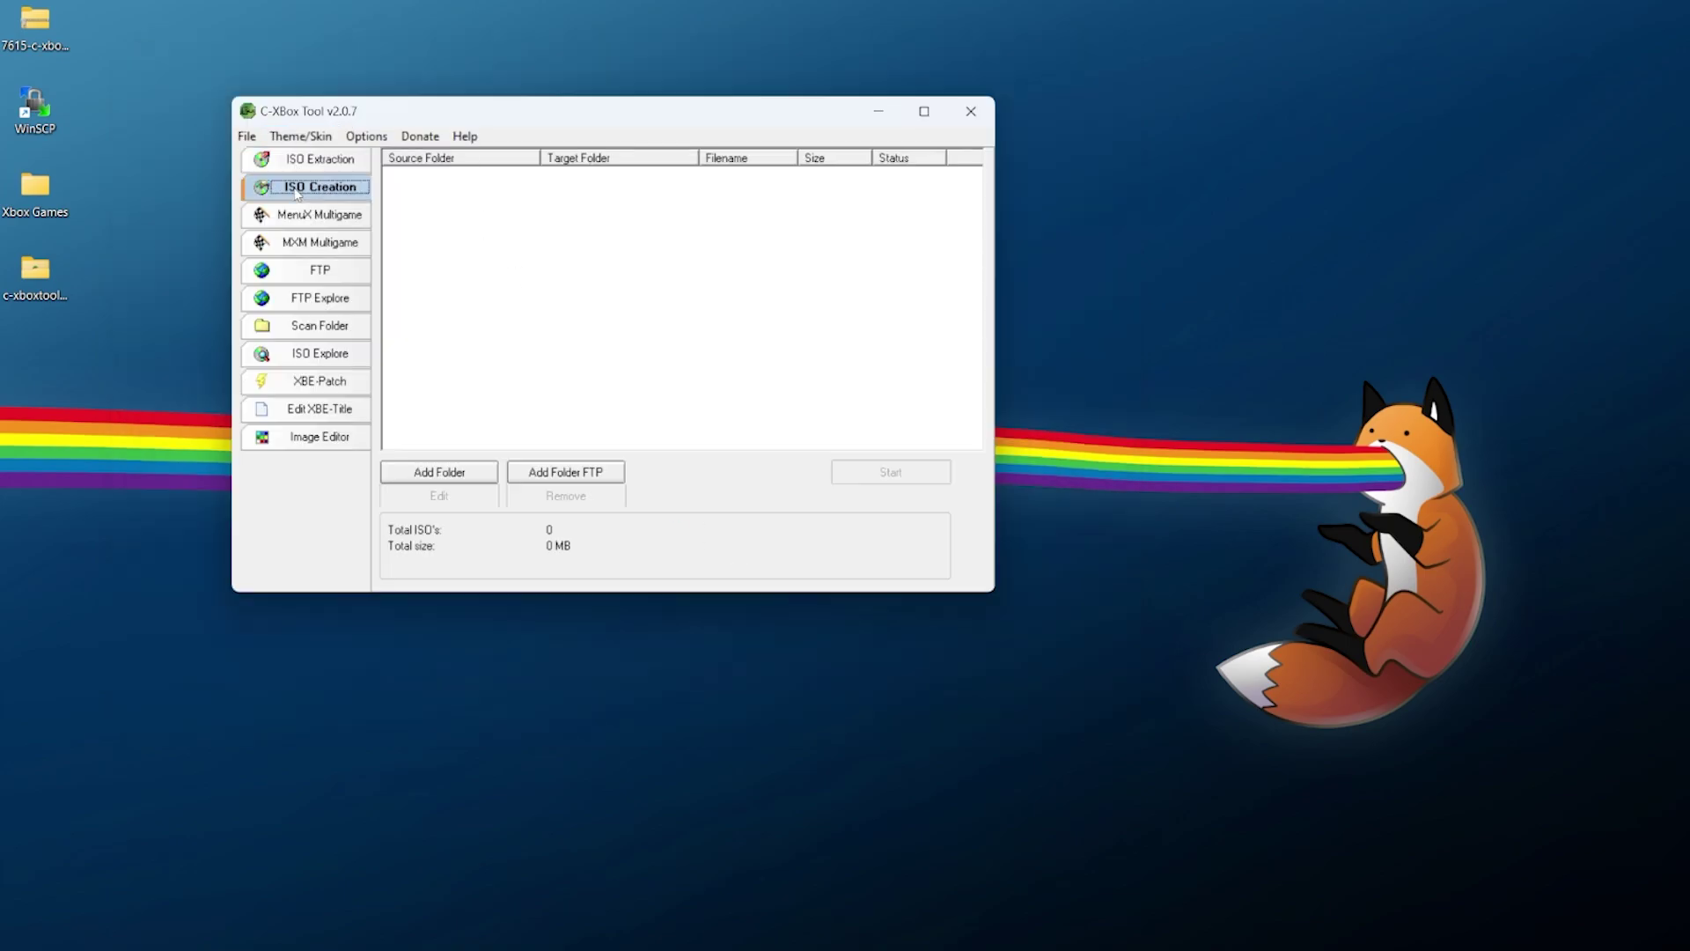
left_click(456, 485)
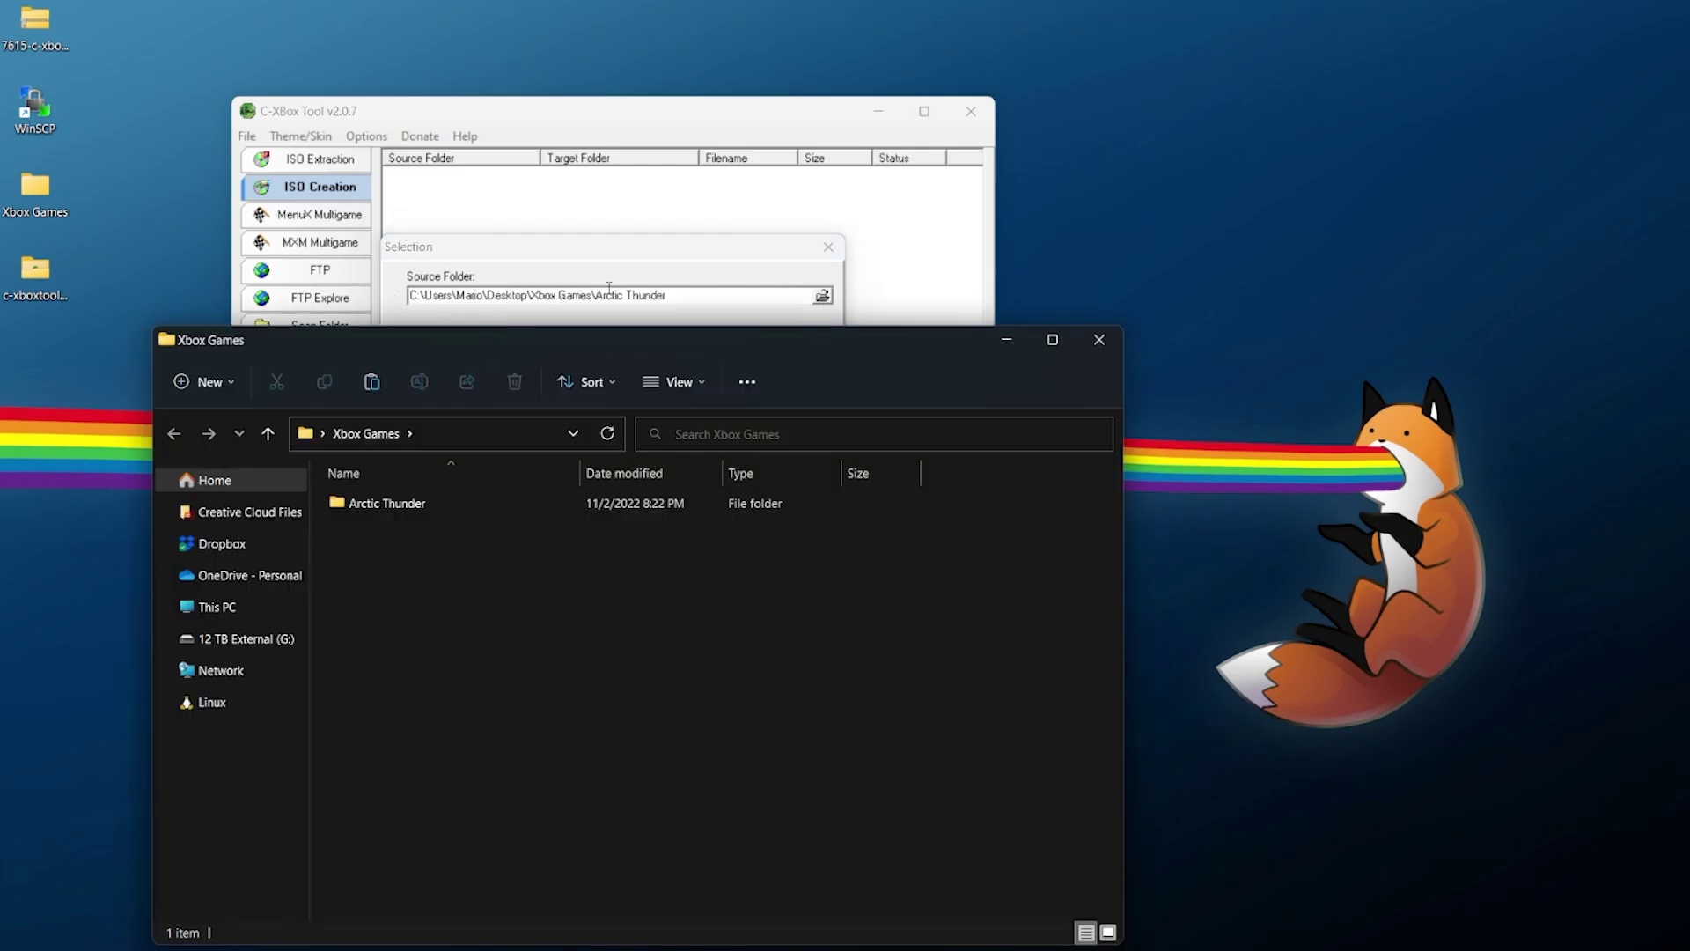
Queue an ISO job with Arctic Thunder as source and Xbox Games as target folder.
left_click(476, 502)
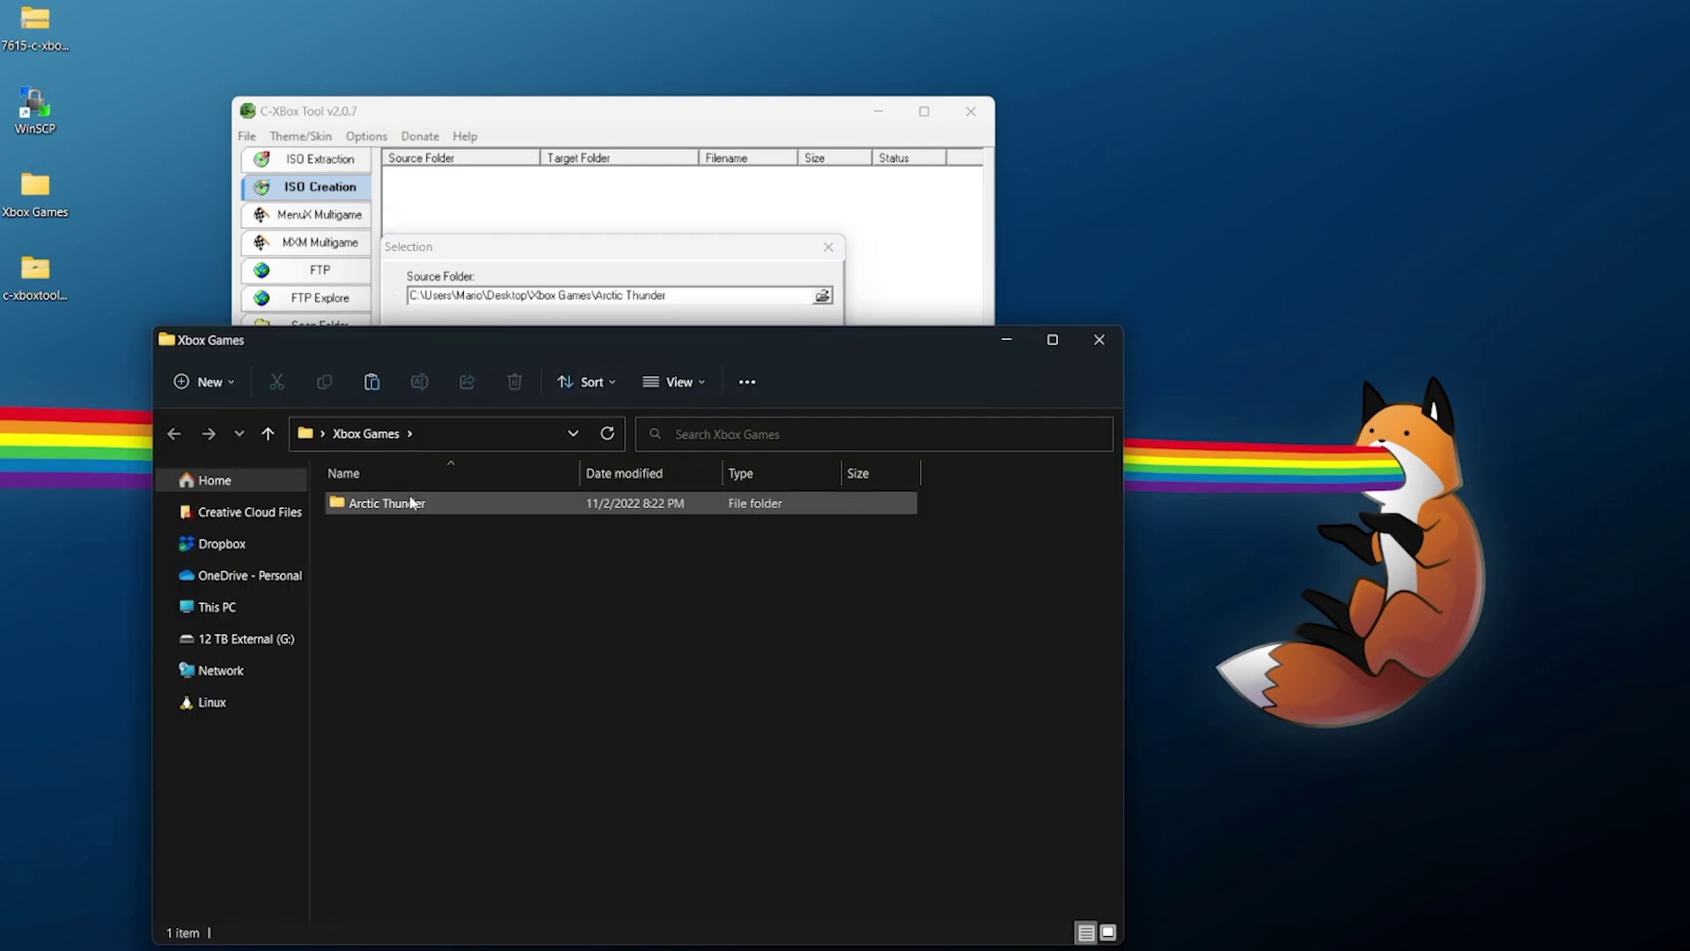
double_click(432, 508)
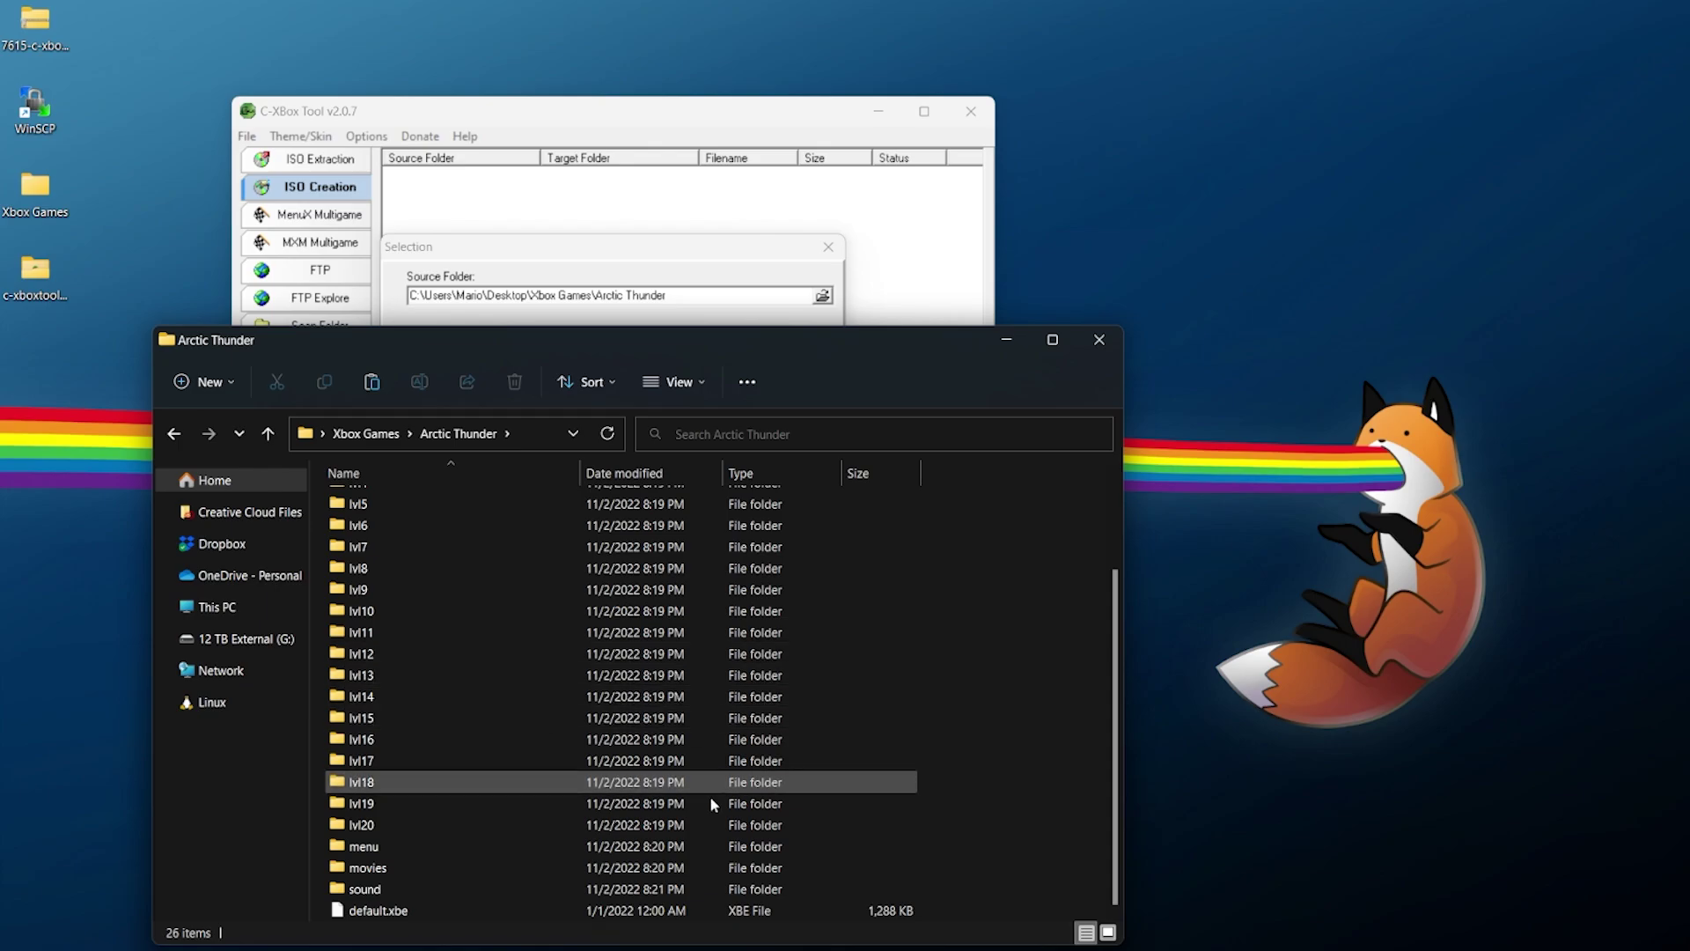
key("alt+Up")
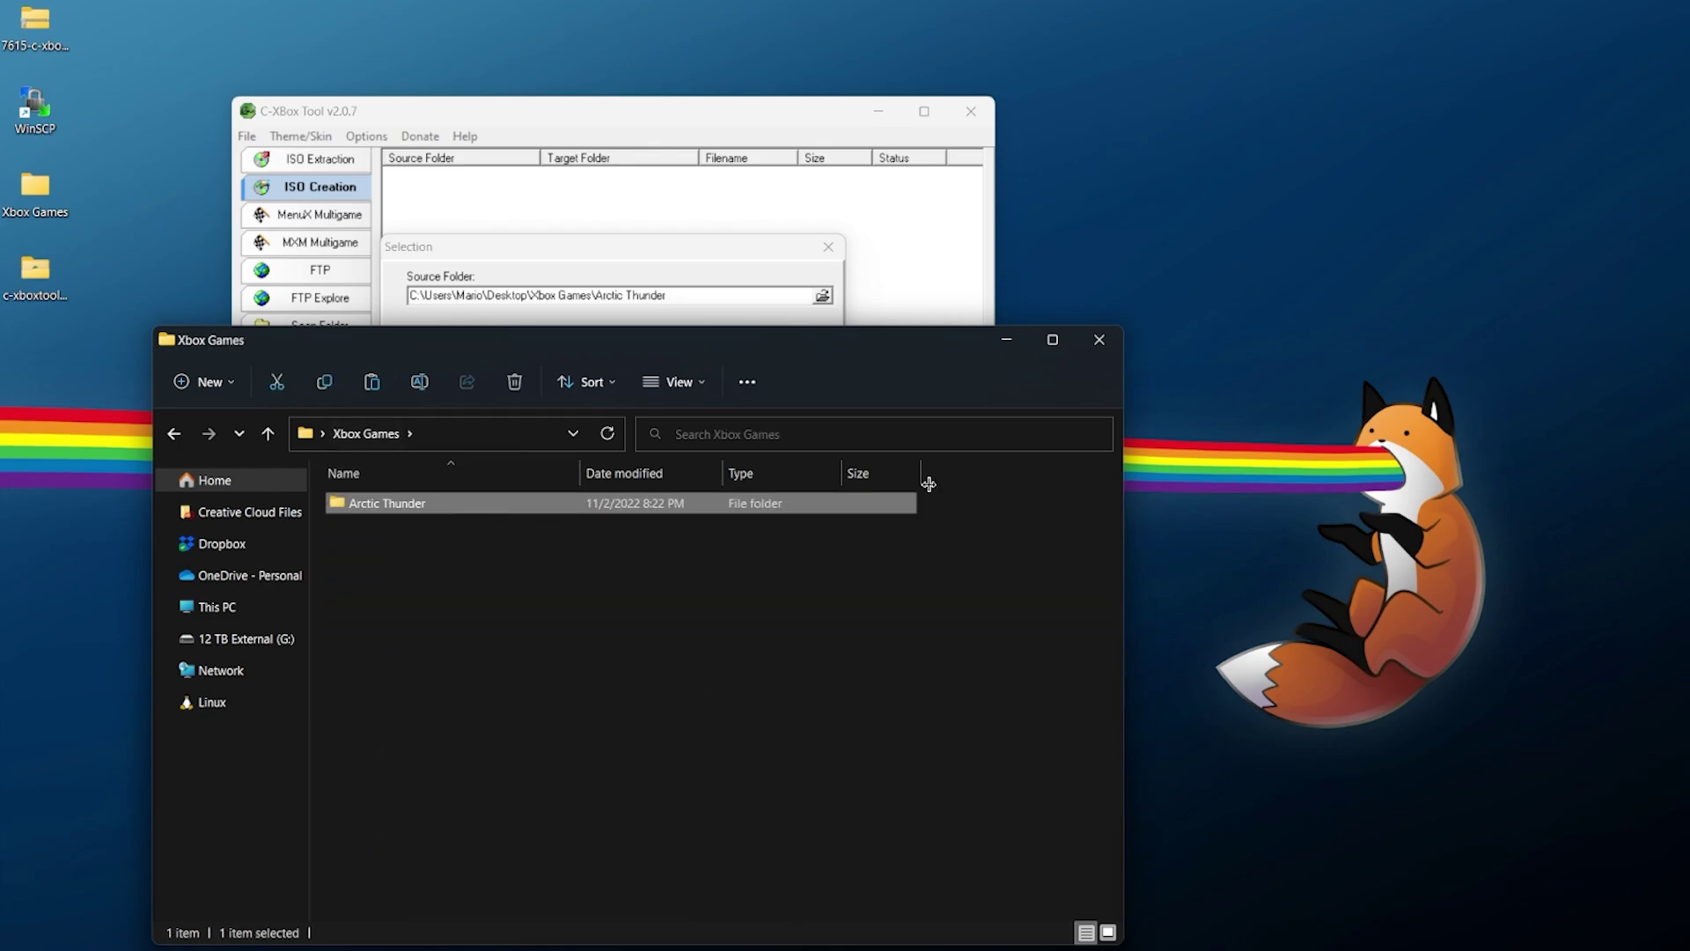
left_click(1100, 340)
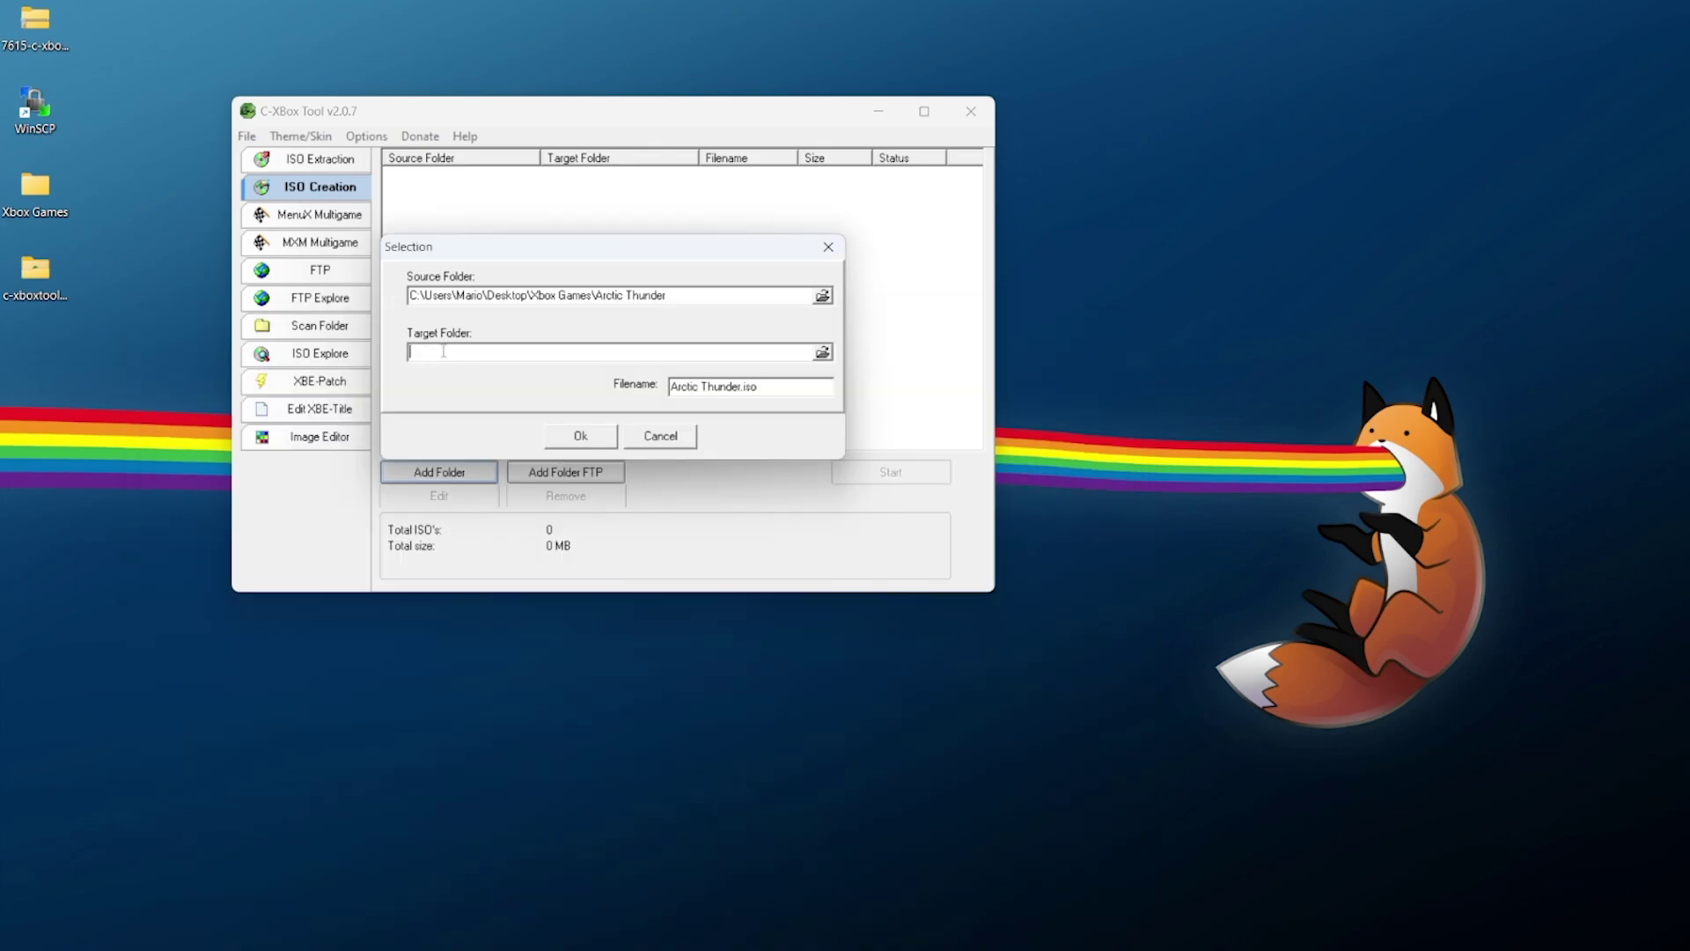
left_click(822, 353)
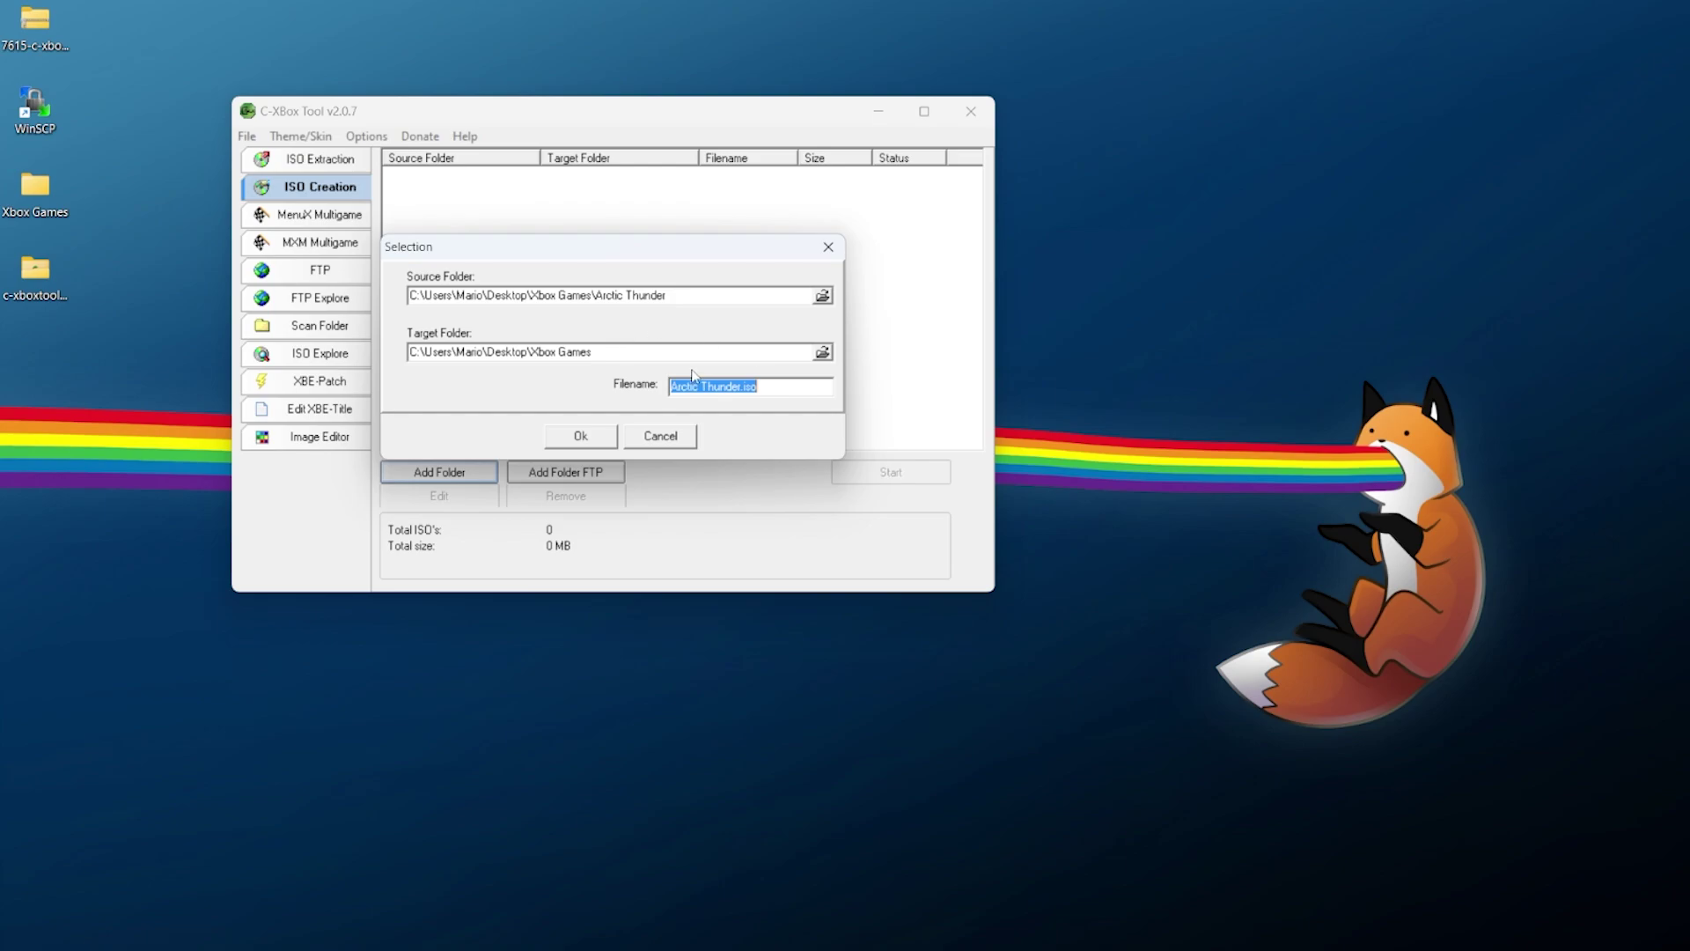
left_click(575, 444)
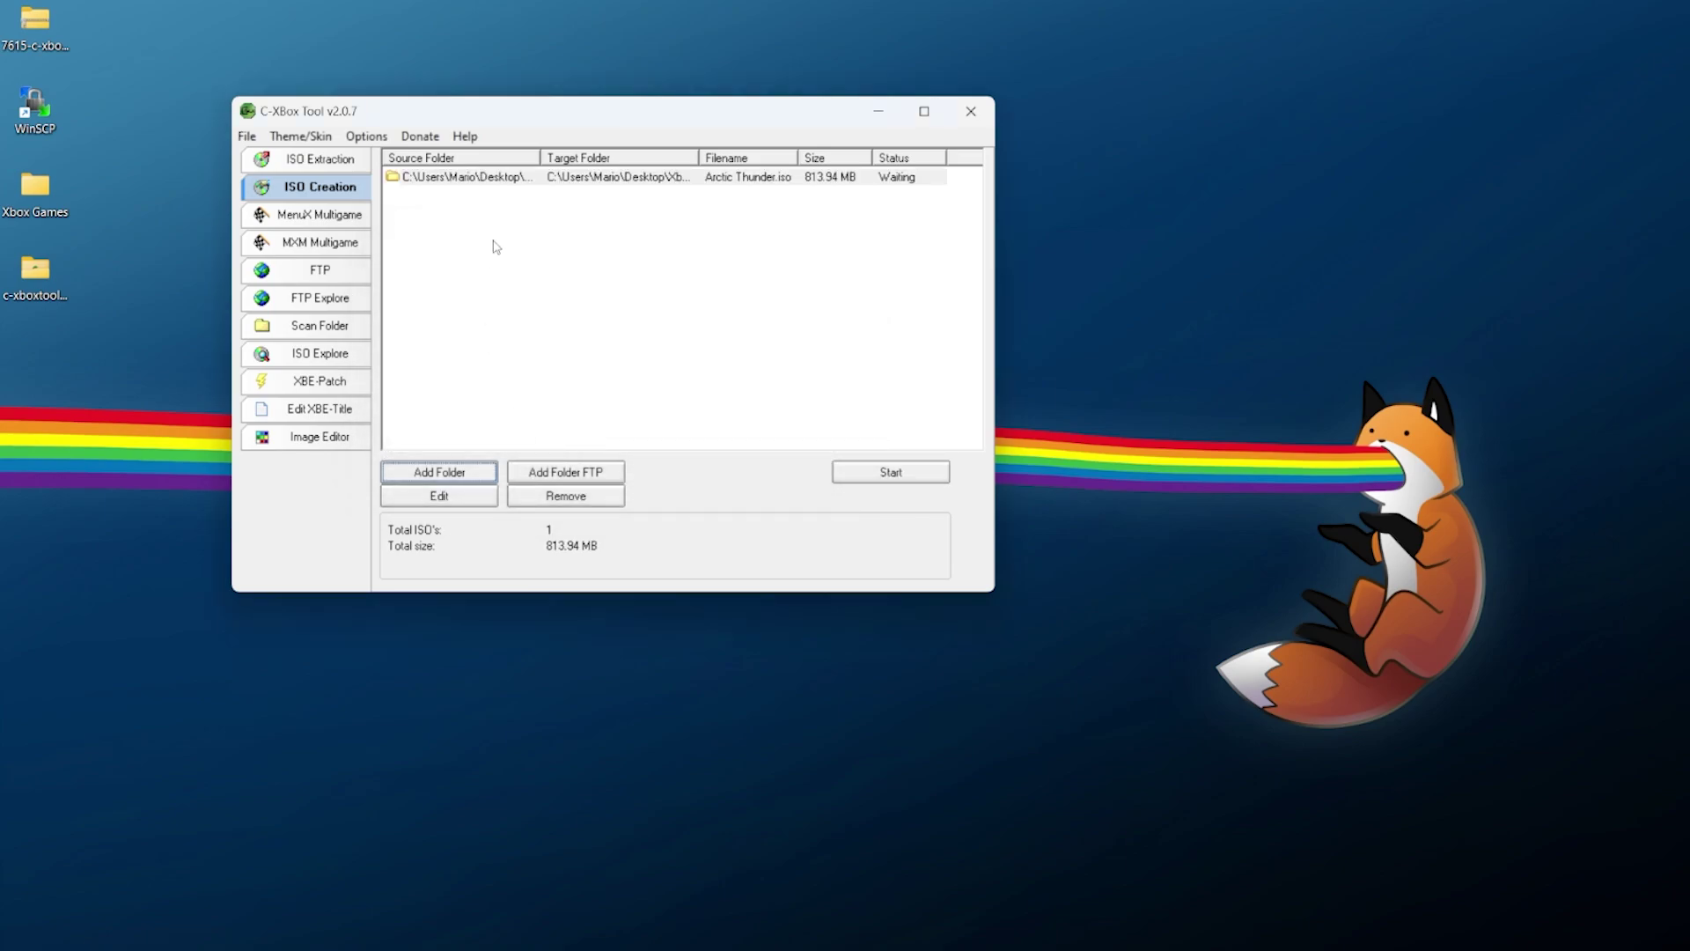
Build Arctic Thunder.iso and acknowledge the 'ISO Creation Finished' message.
left_click(891, 473)
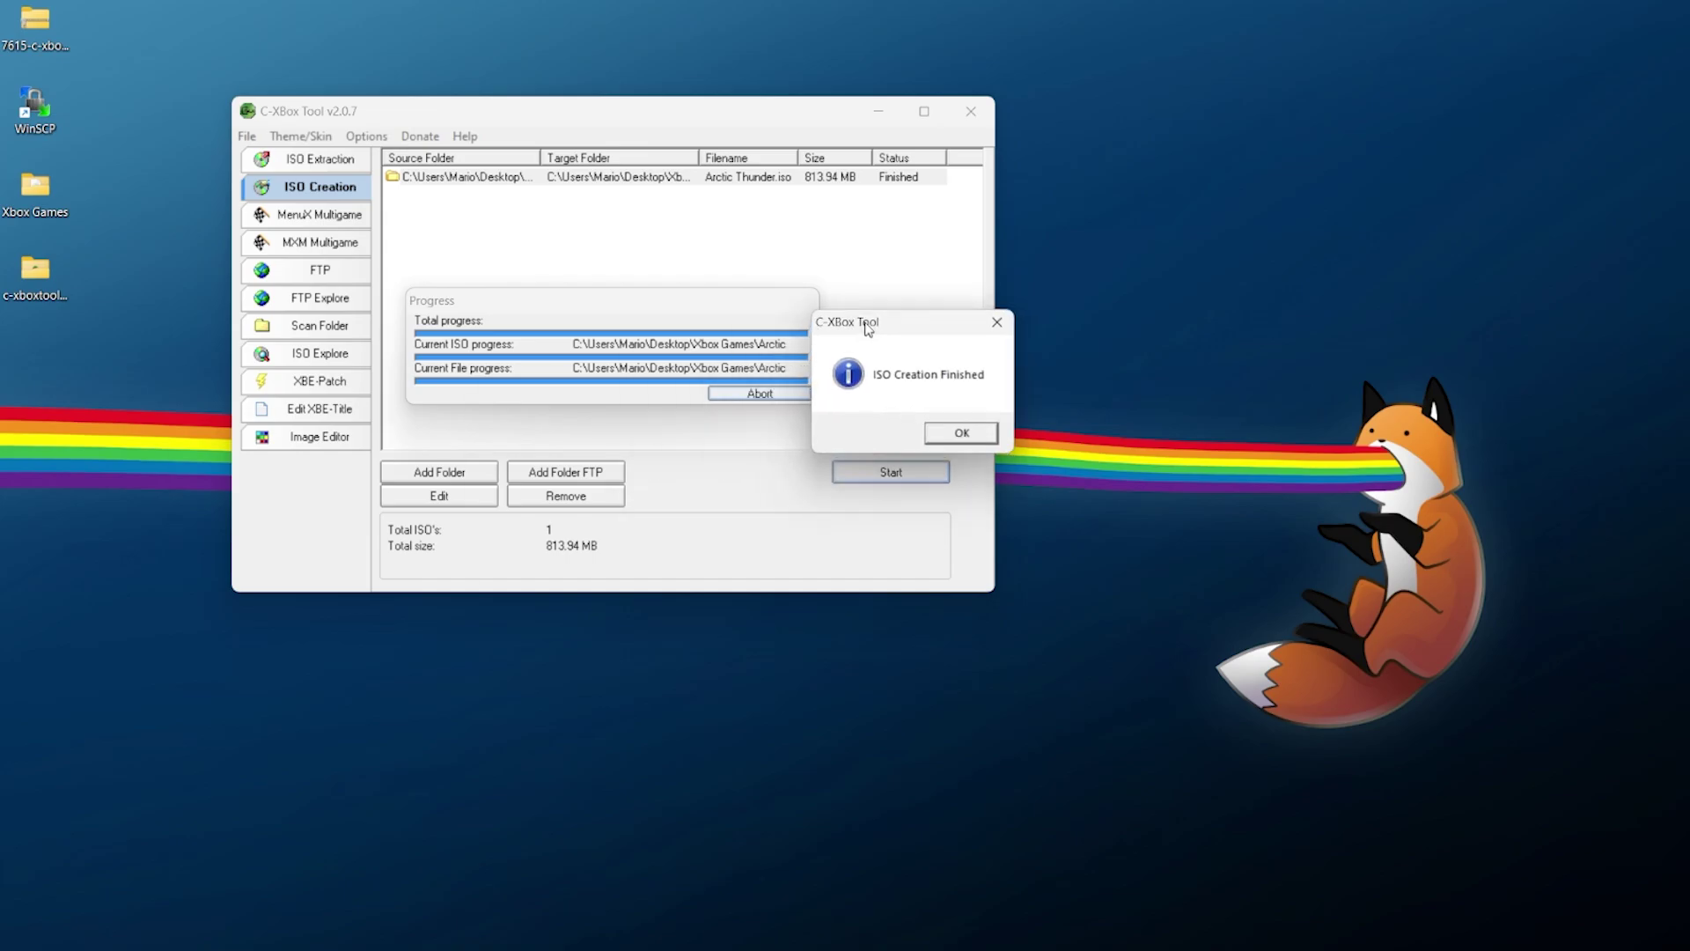
left_click_drag(868, 326, 613, 185)
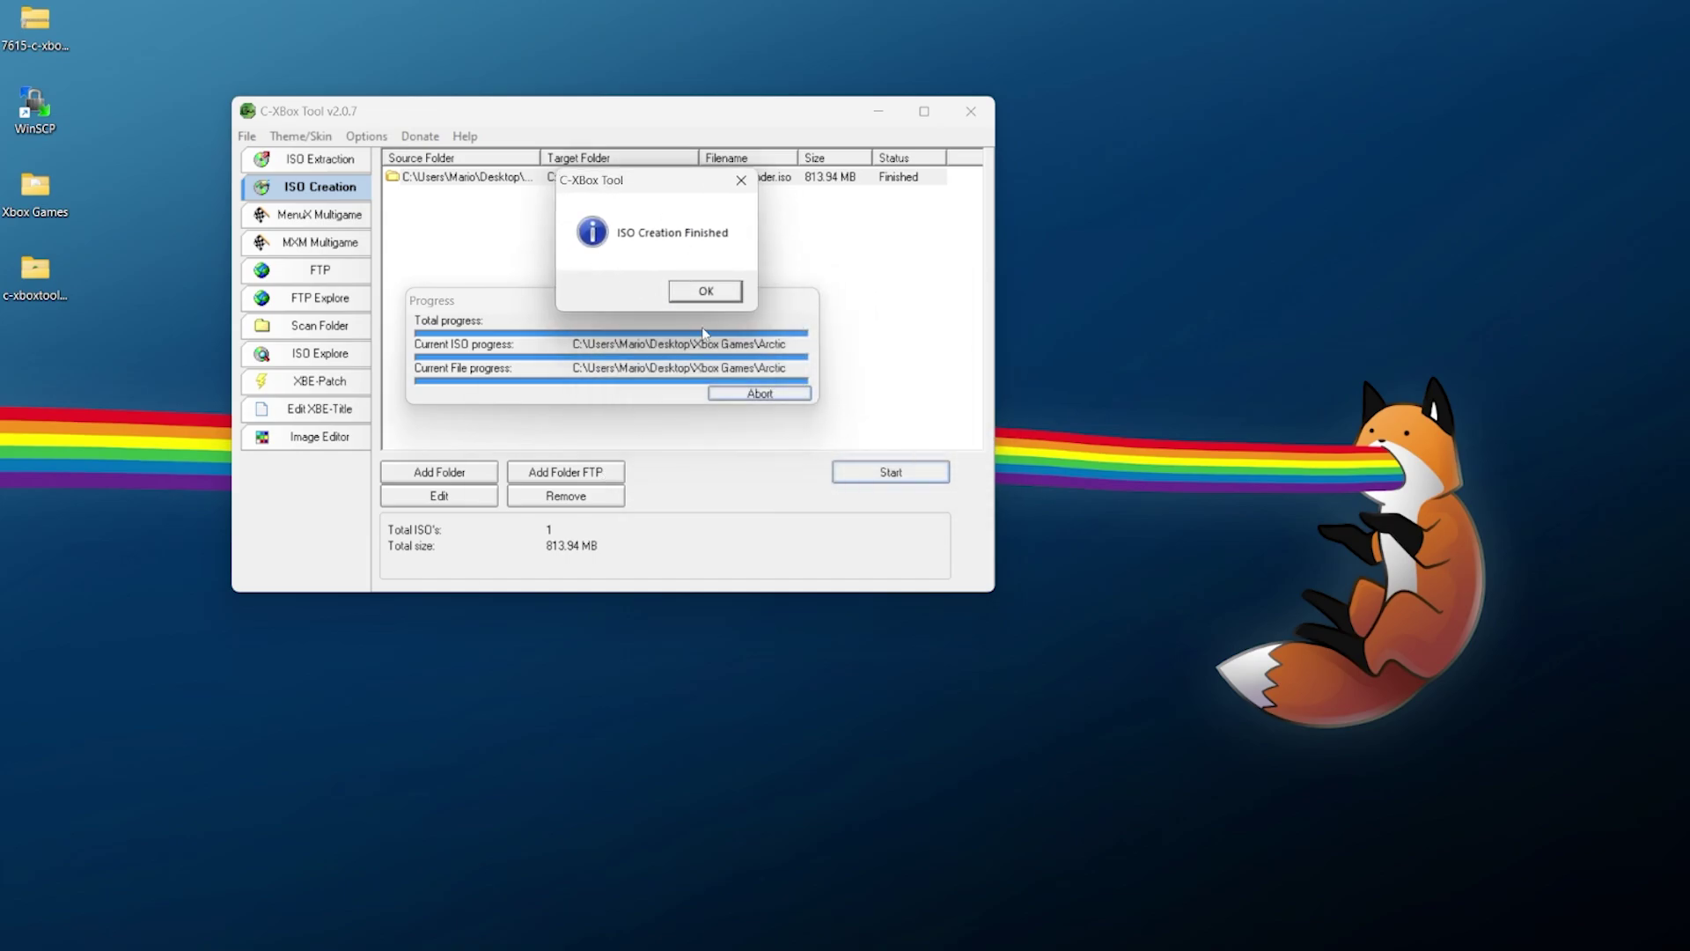
left_click(706, 292)
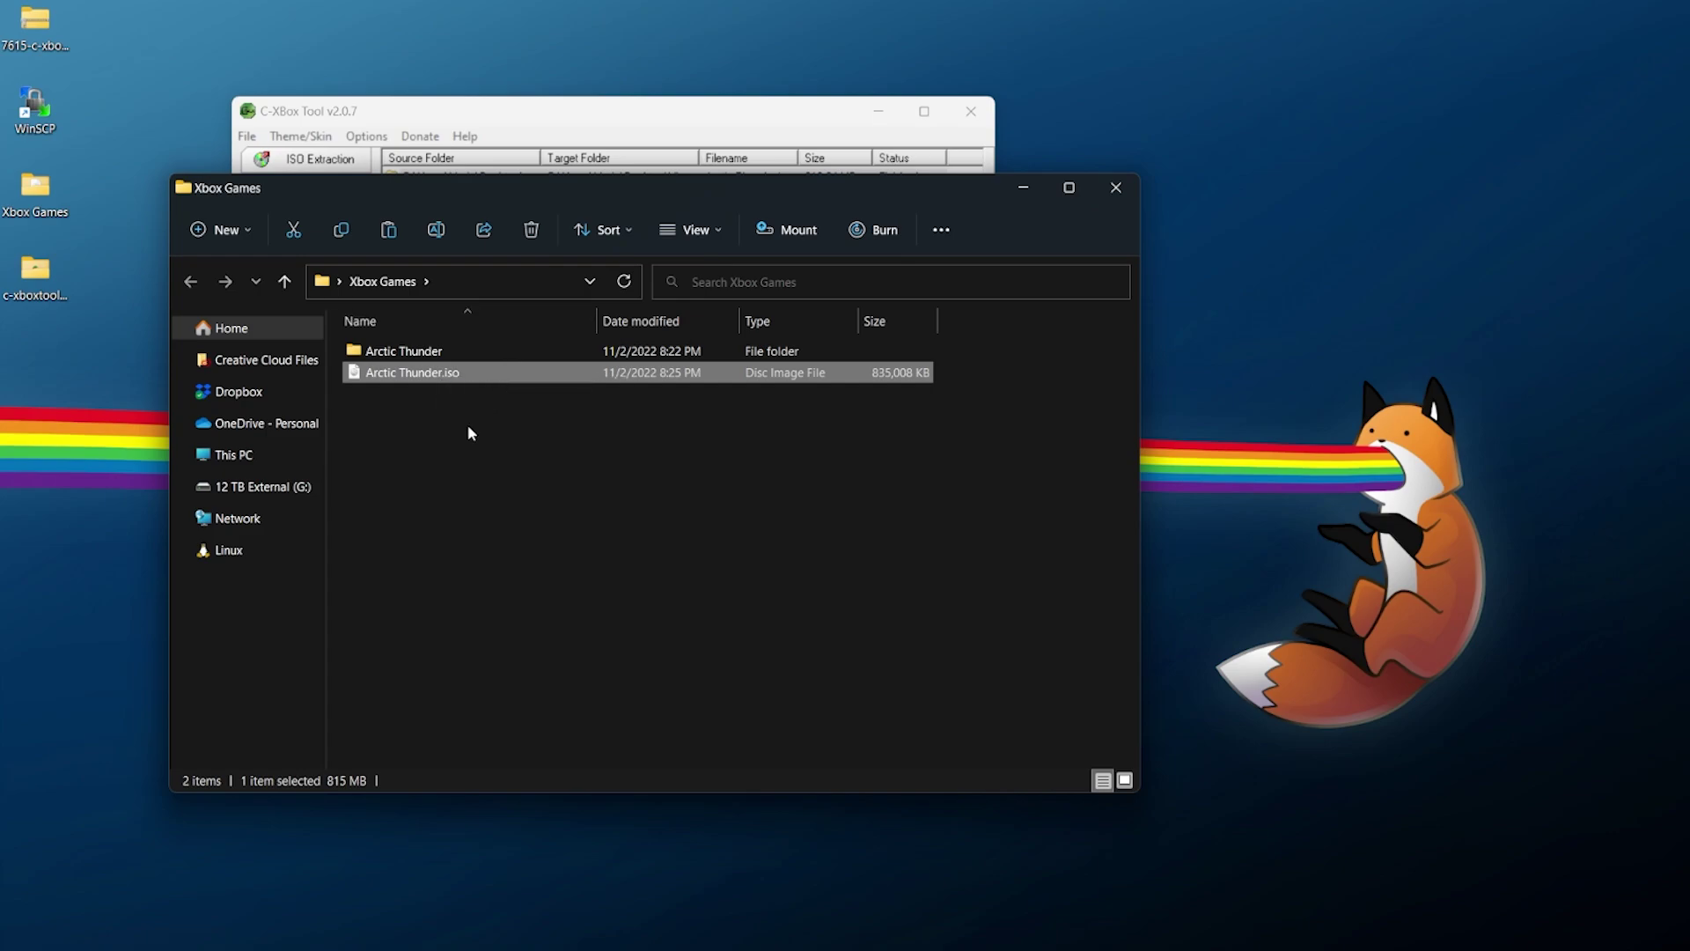
After a failed mount of Arctic Thunder.iso, delete the Arctic Thunder folder and reopen C-Xbox Tool.
left_click(484, 350)
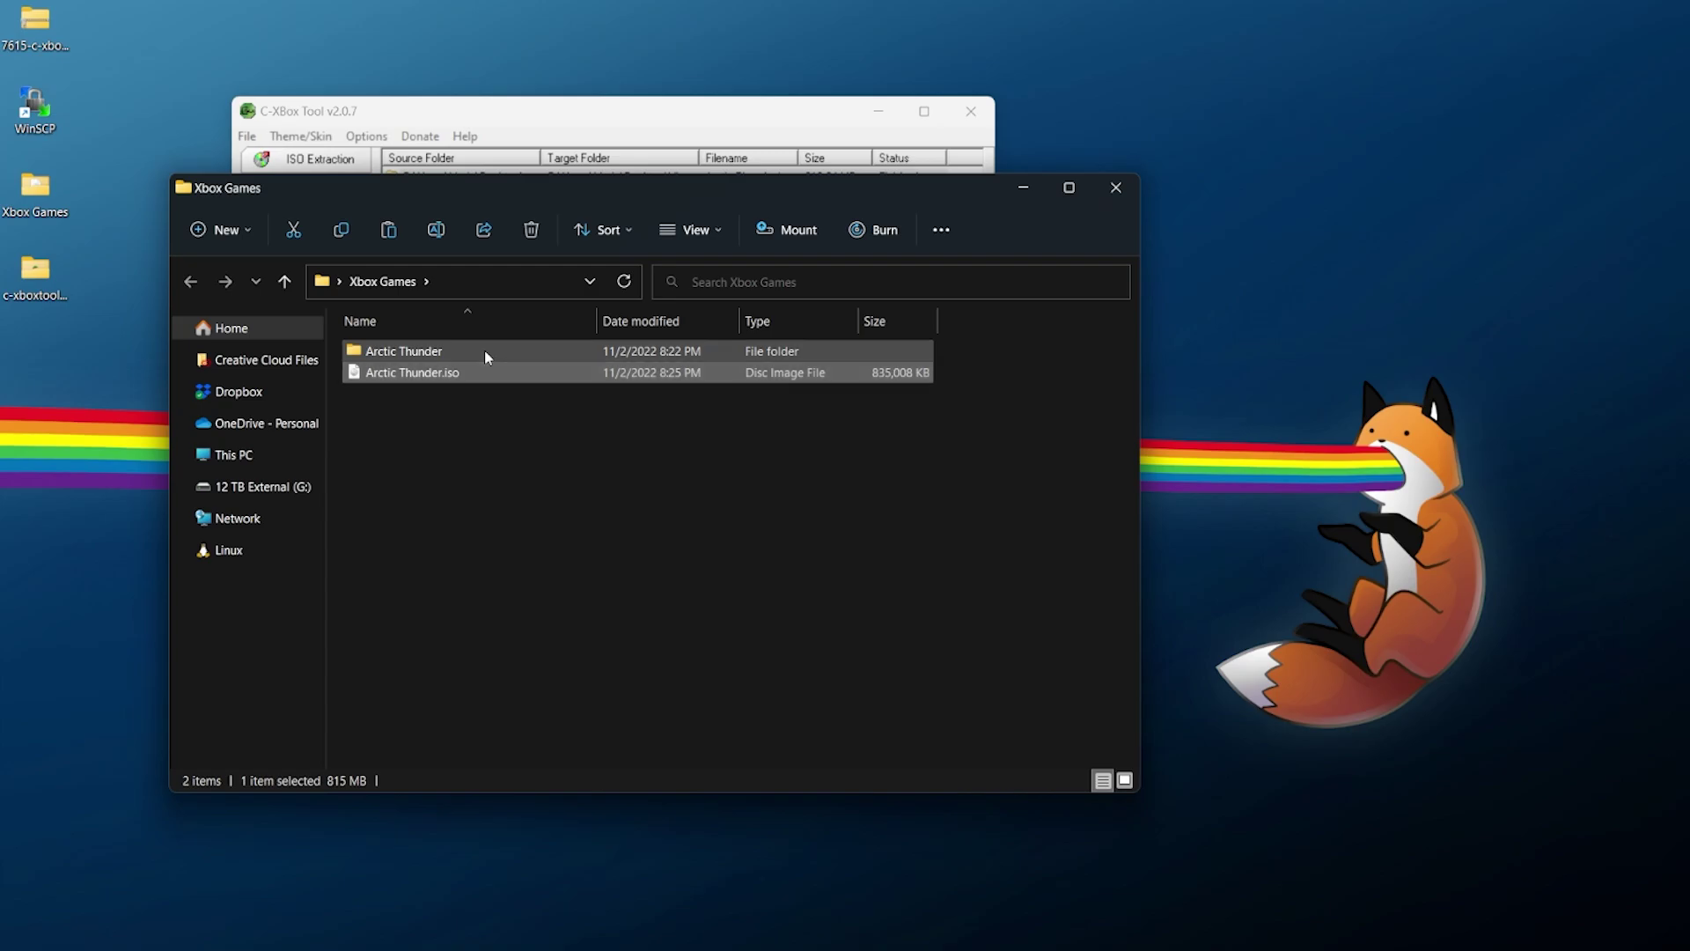
left_click(586, 374)
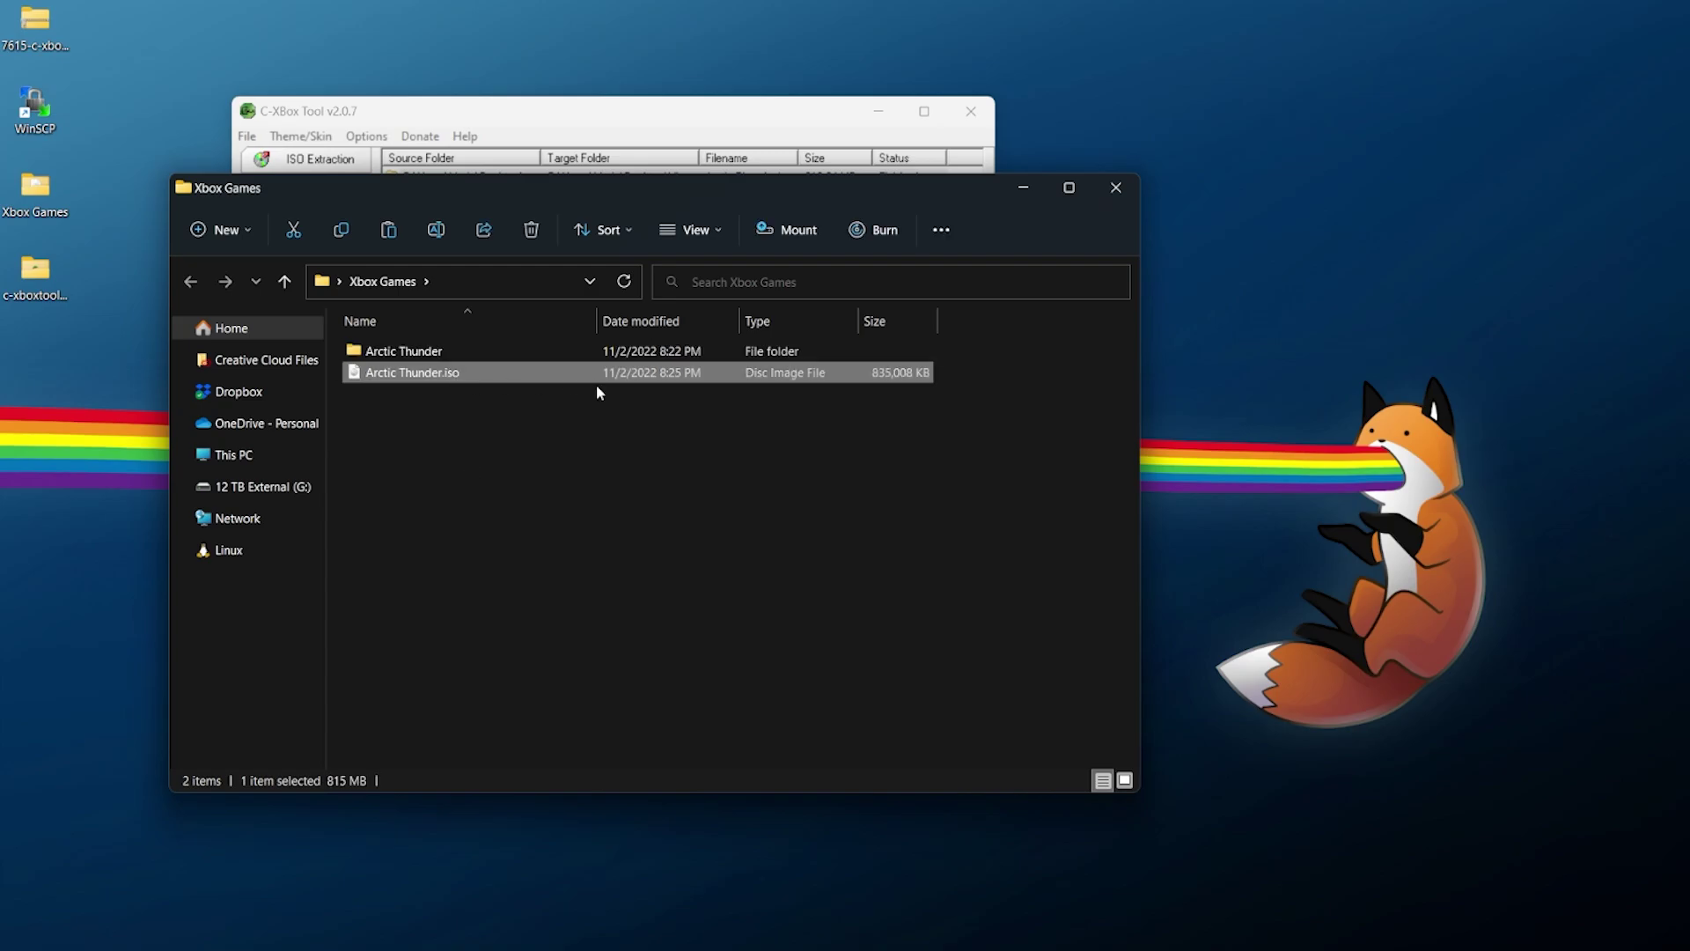
left_click(520, 350)
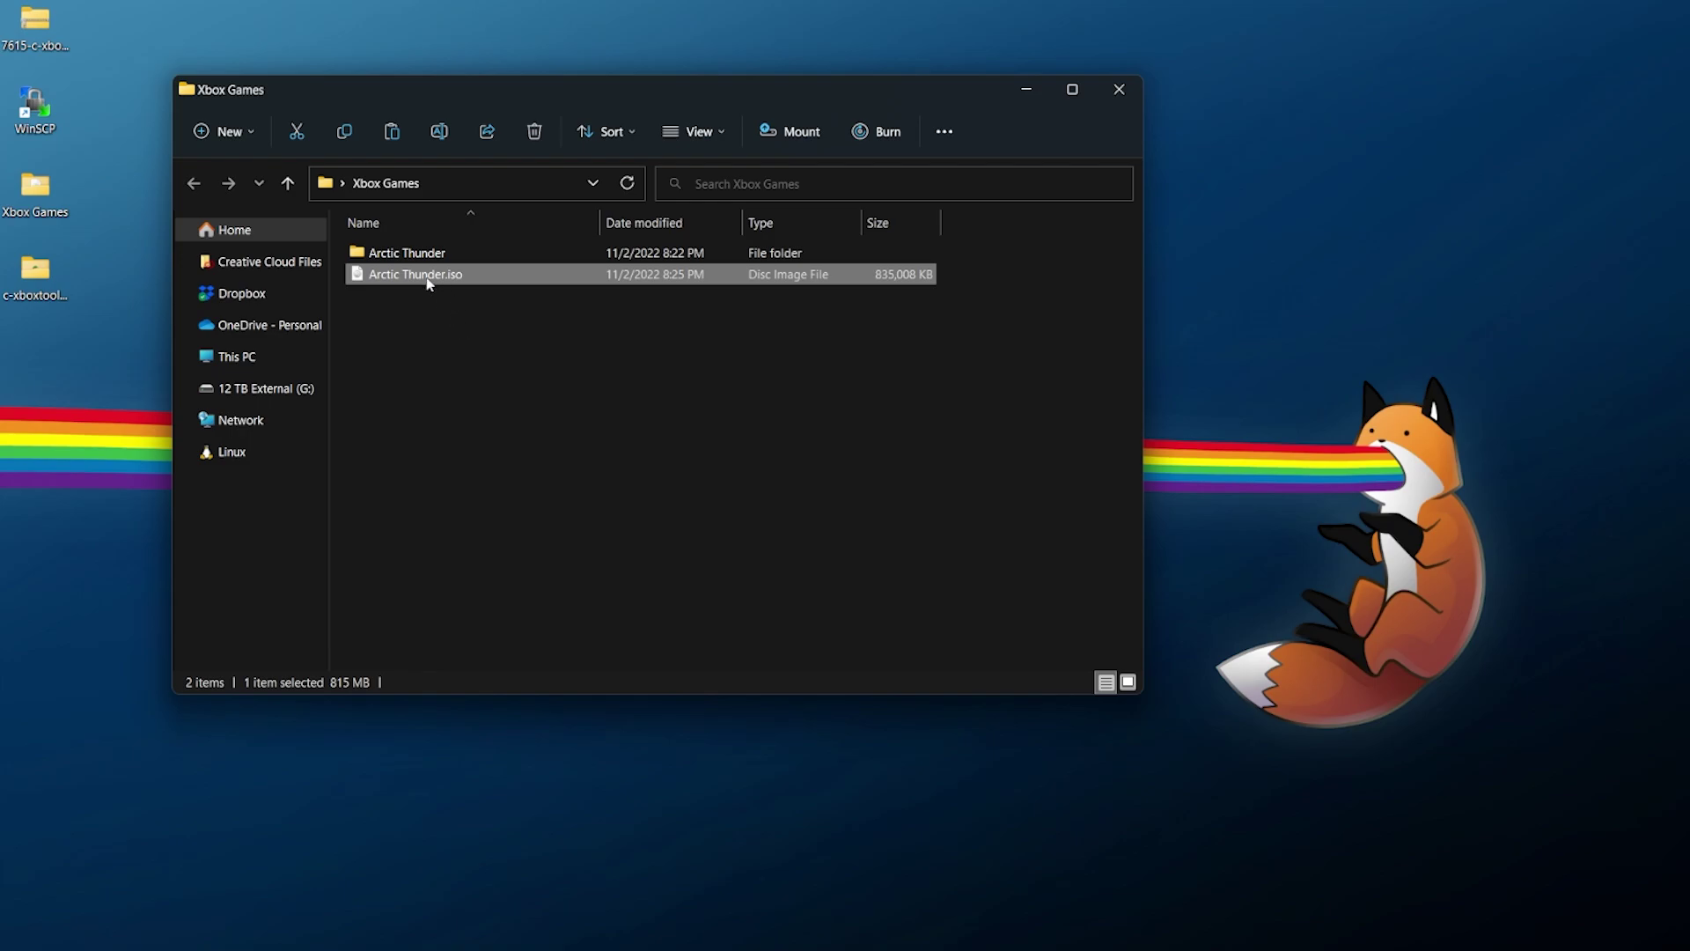
double_click(474, 279)
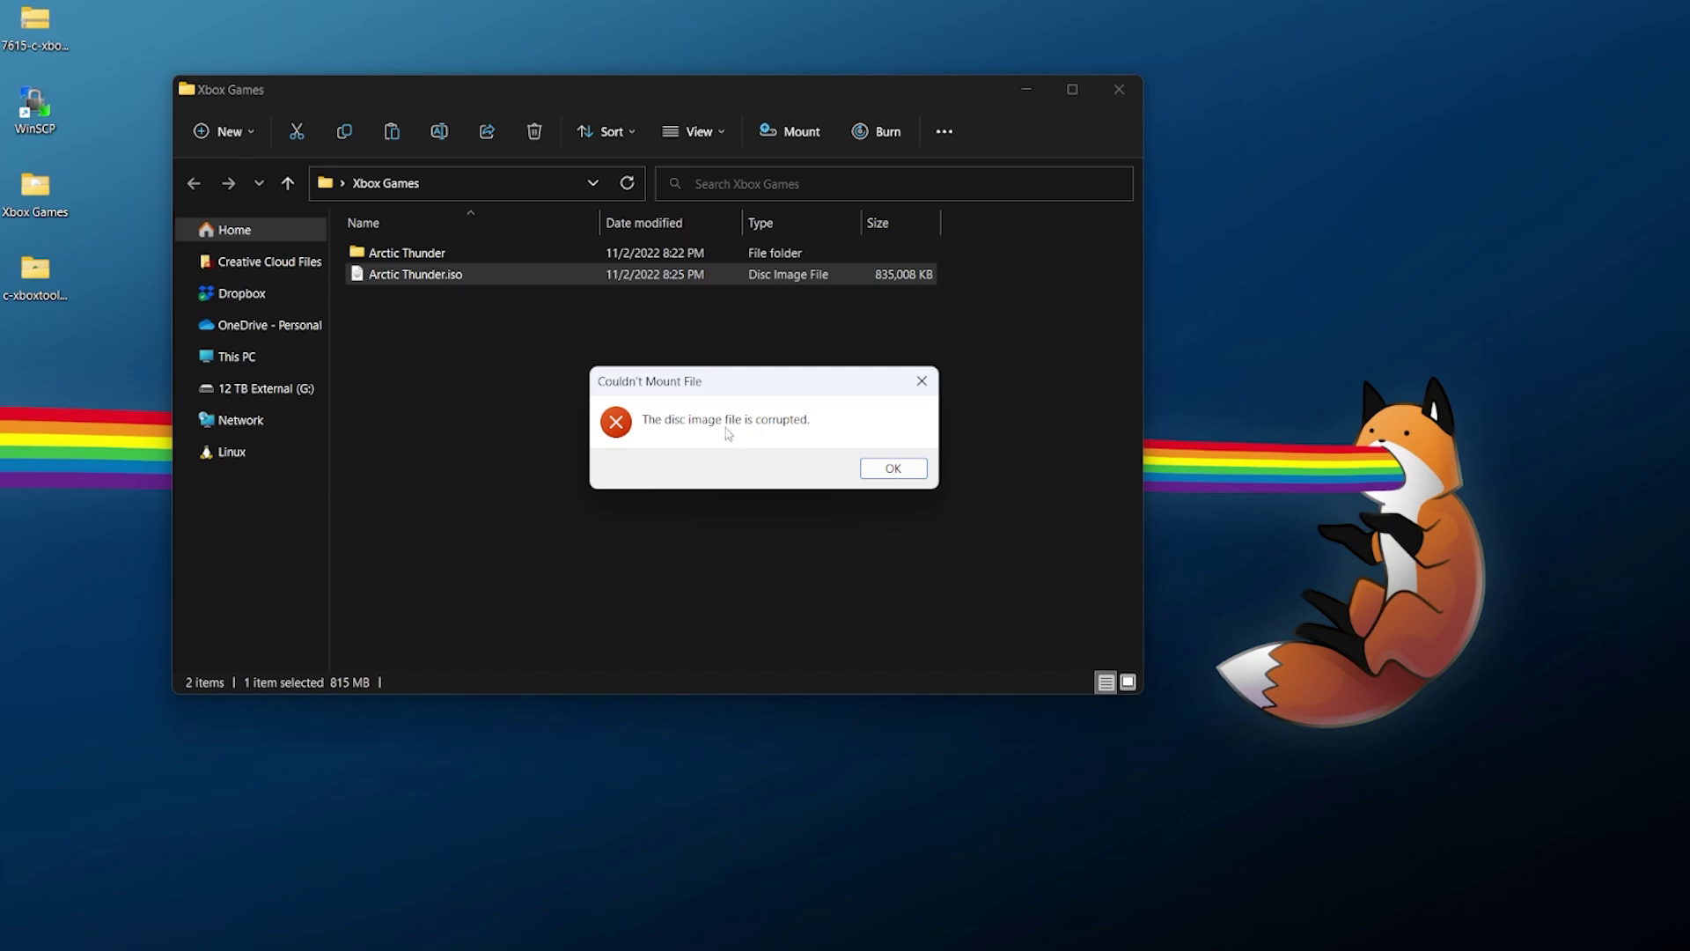
left_click(889, 469)
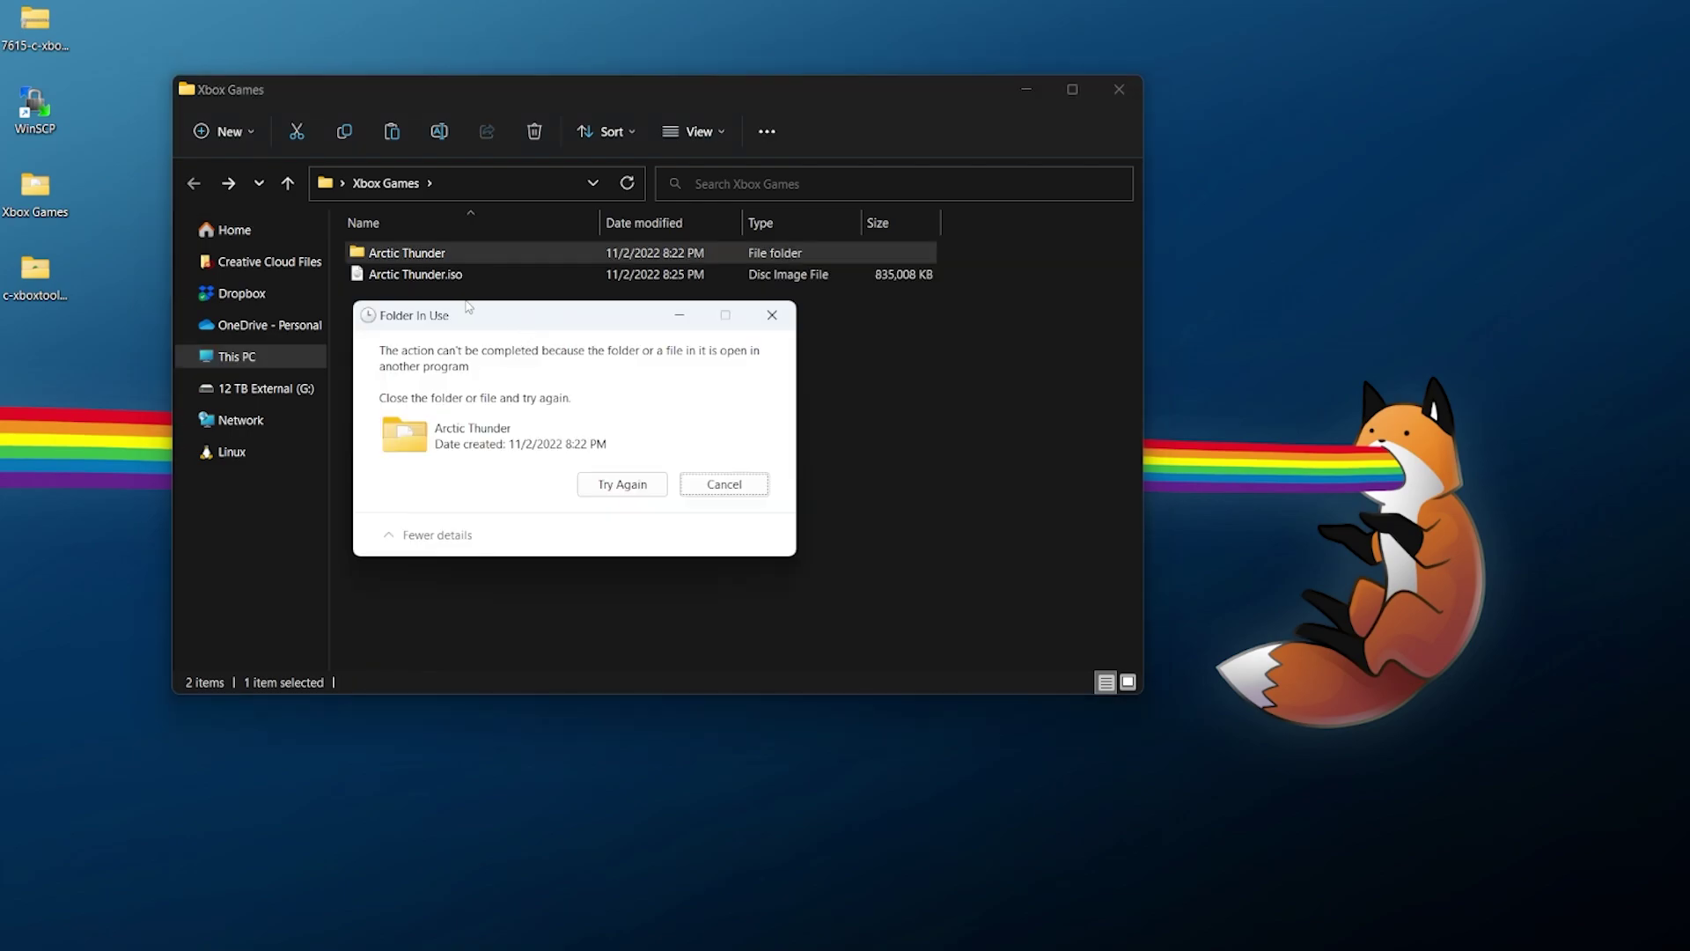
left_click(604, 483)
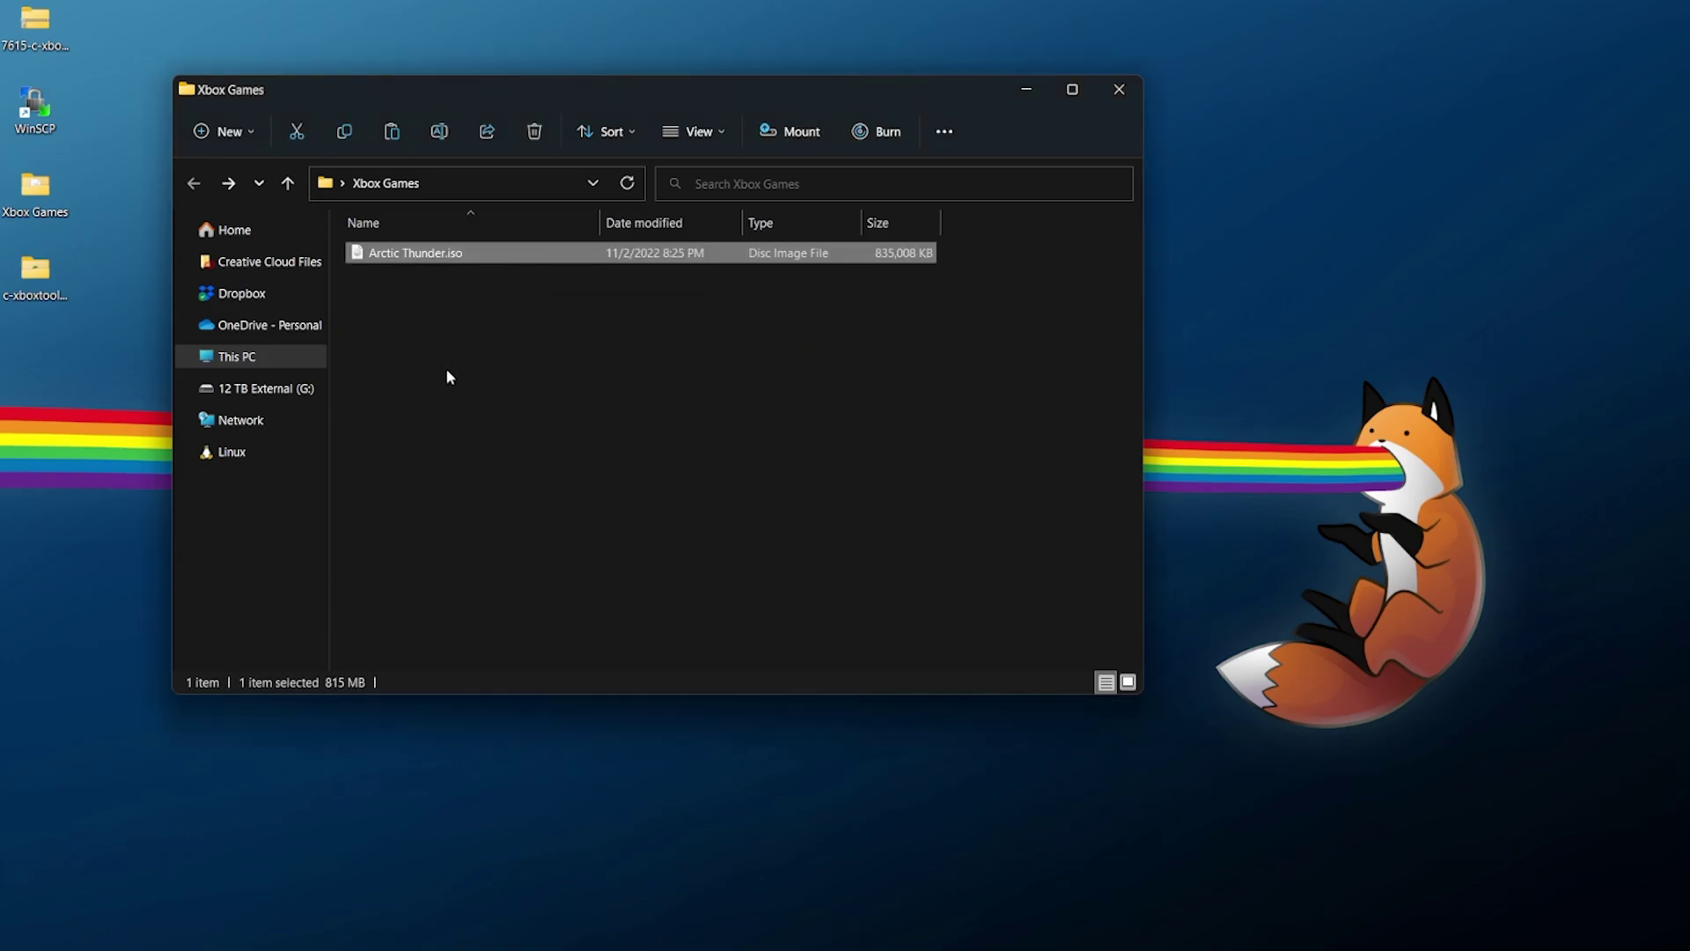
double_click(40, 271)
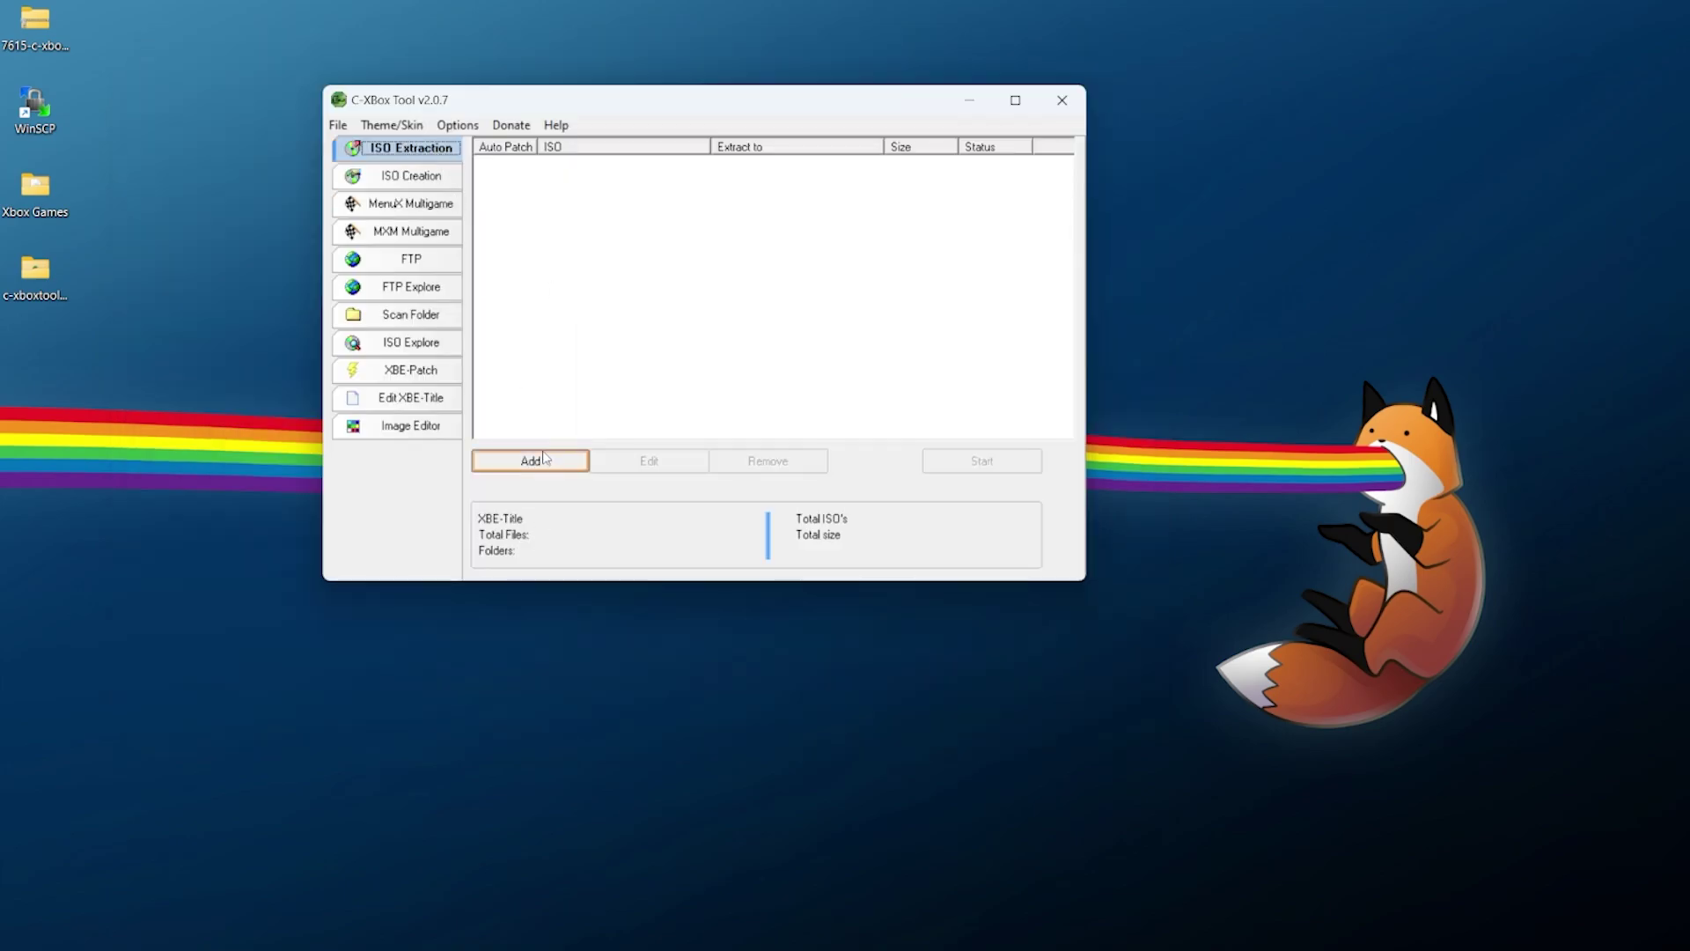
Extract Arctic Thunder.iso into a newly created Xbox Games\Arctic Thunder folder.
left_click(533, 464)
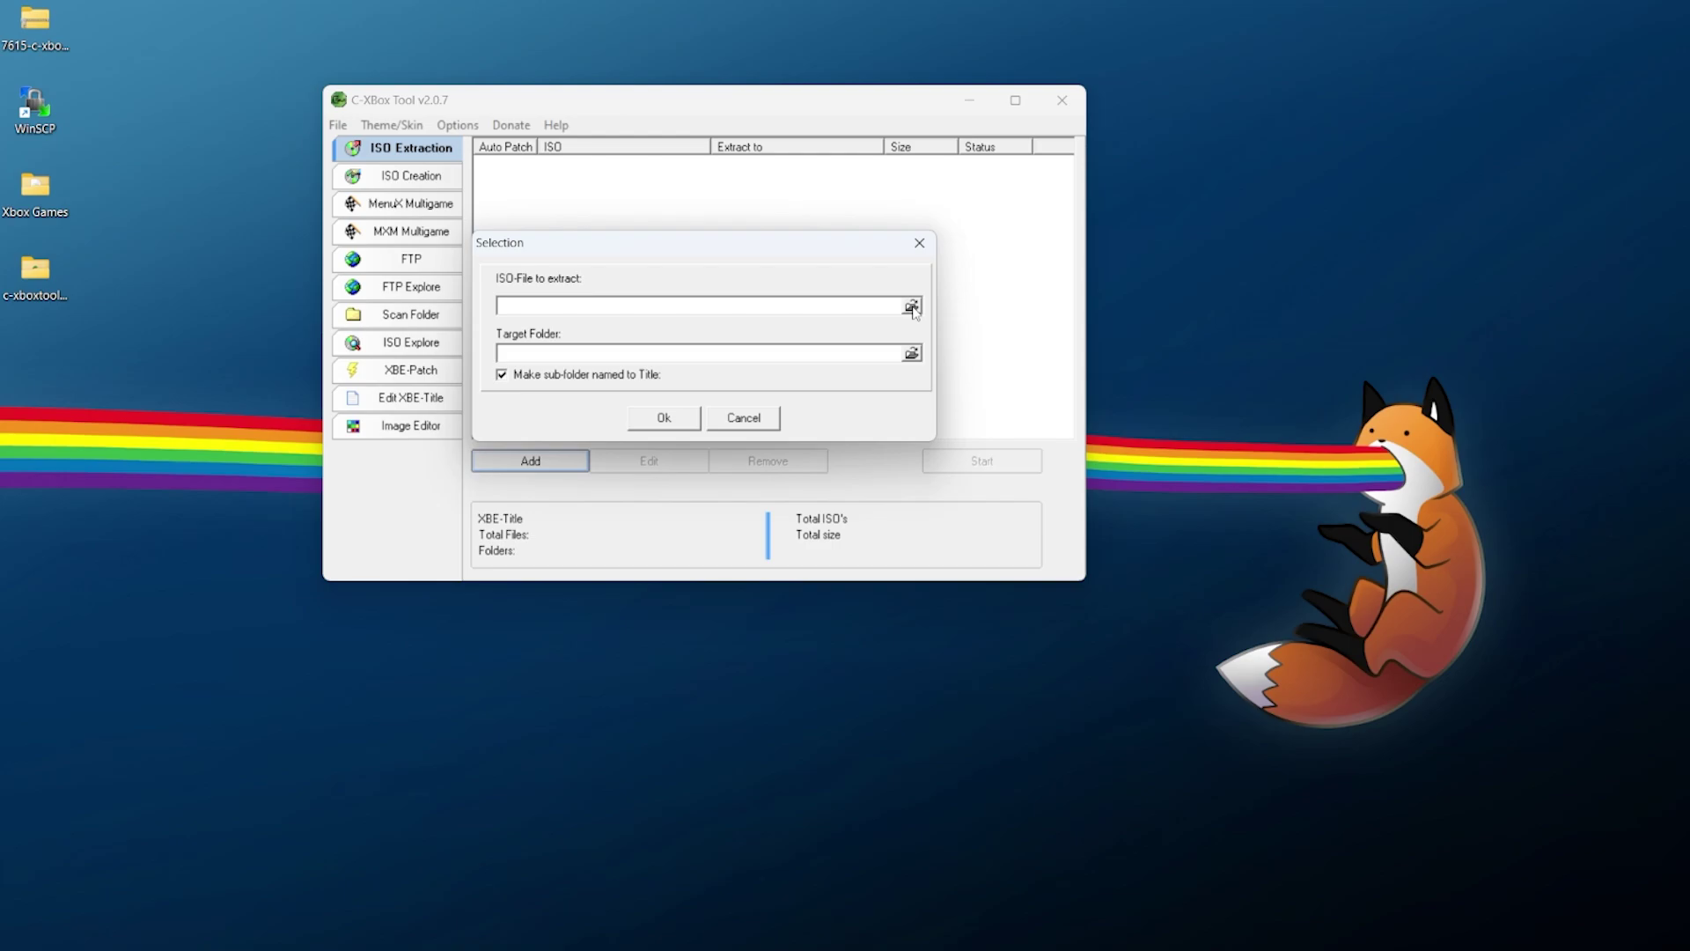
left_click(913, 308)
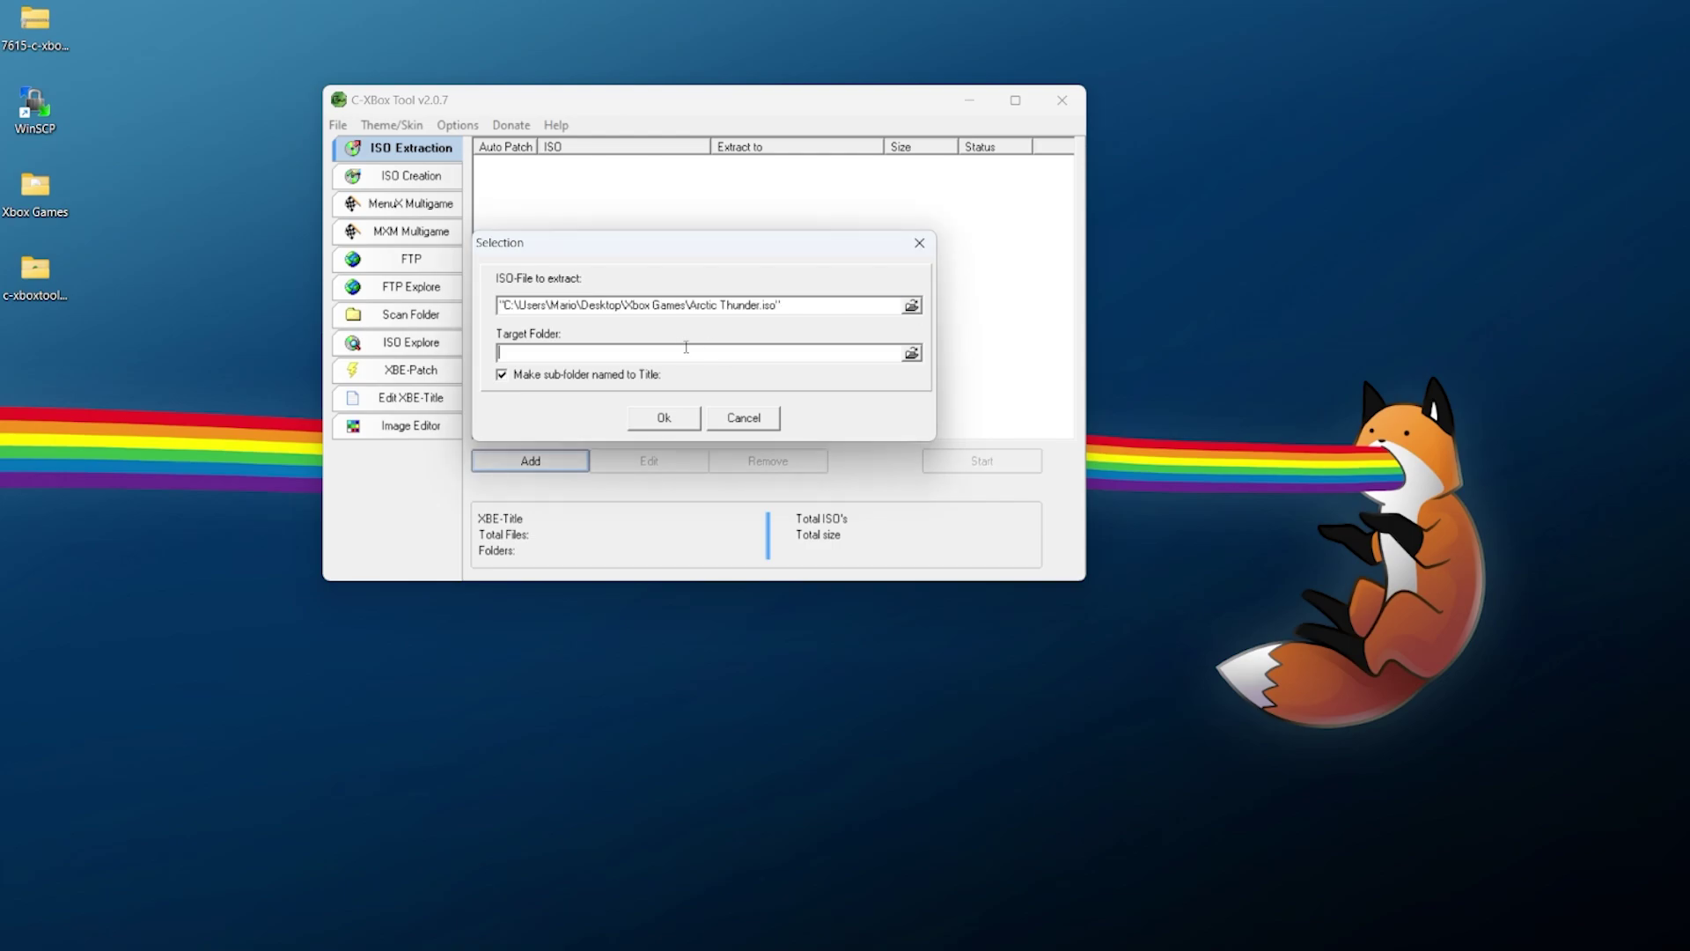
left_click(912, 353)
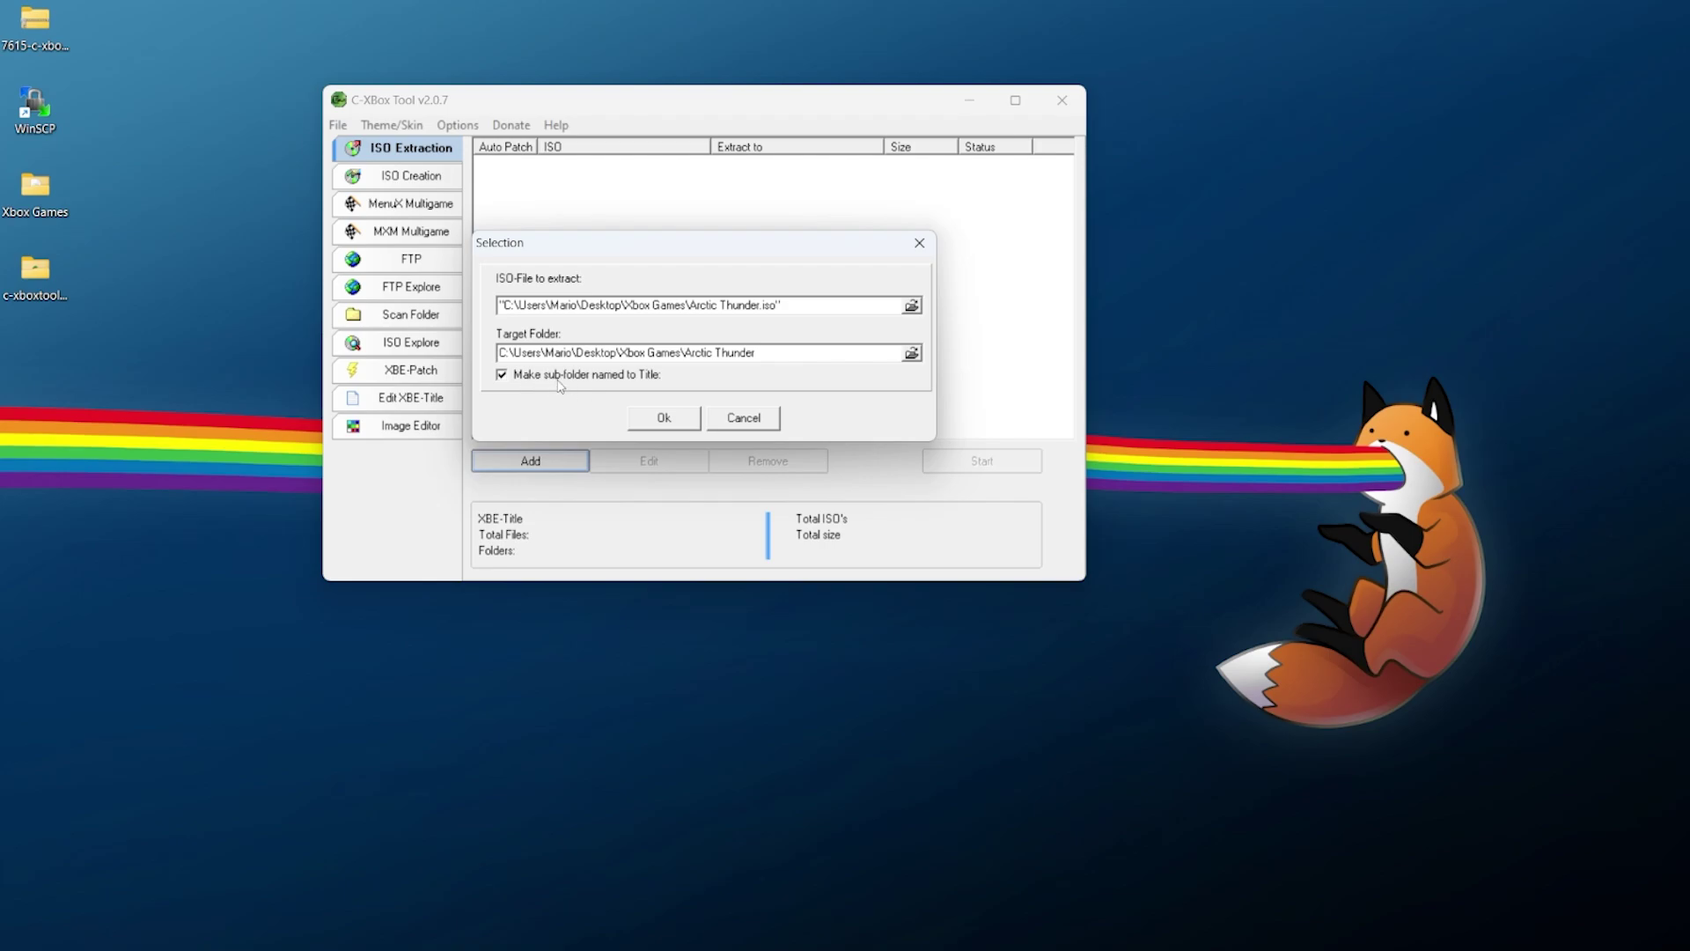
left_click(664, 427)
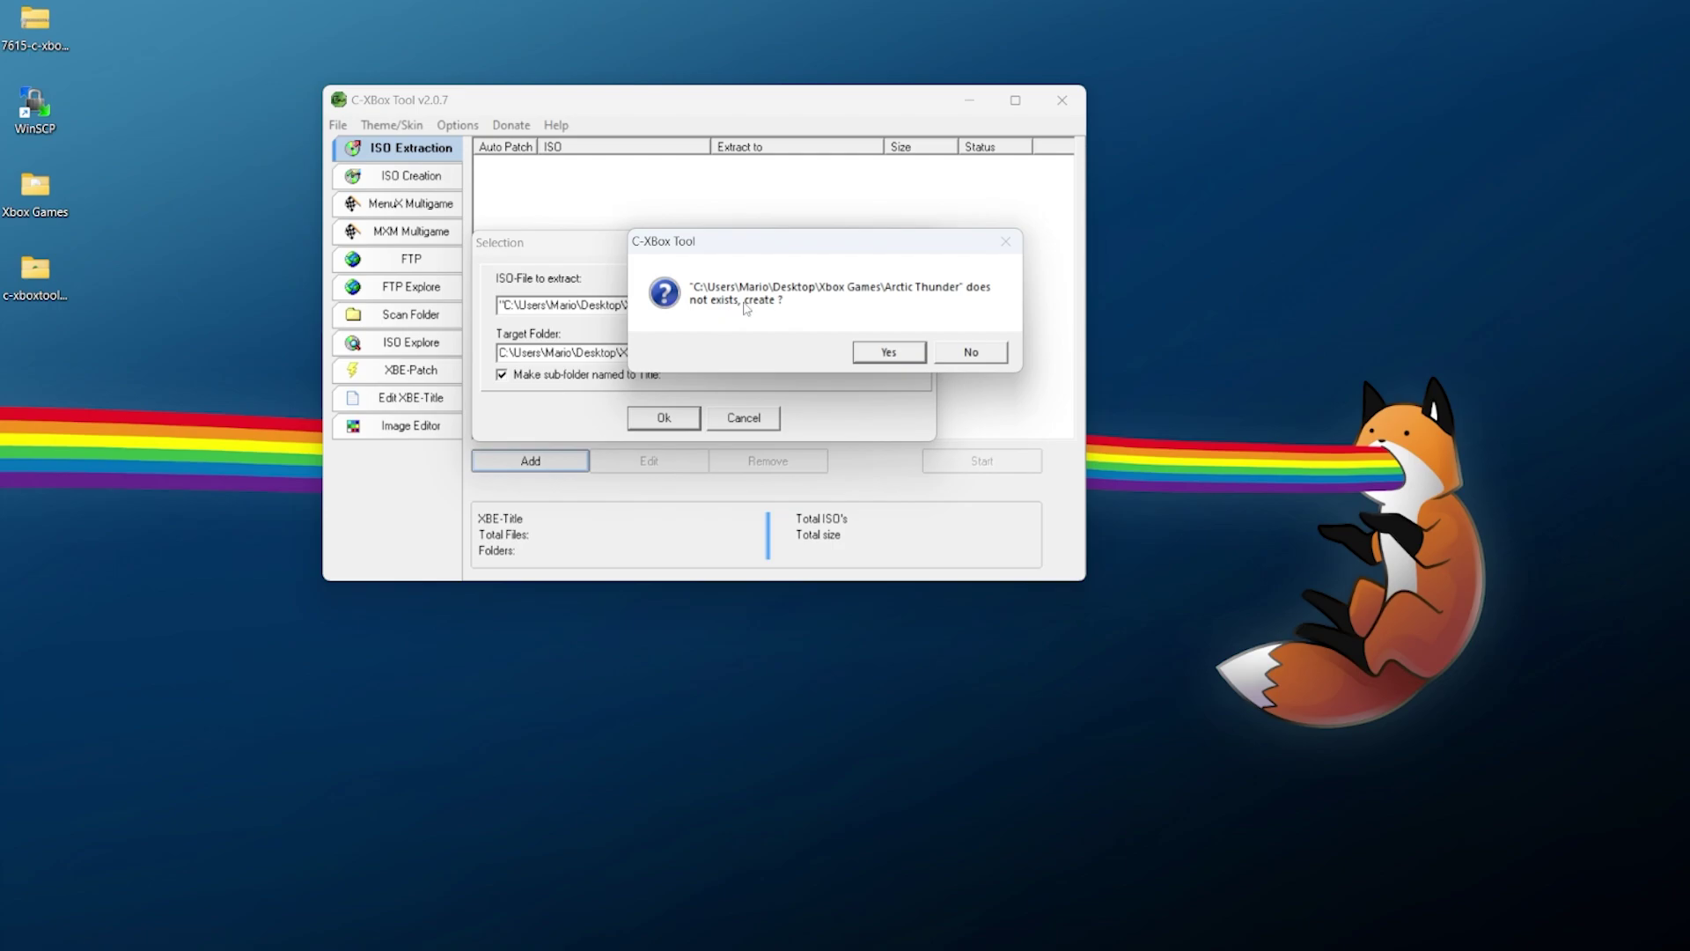
left_click(889, 352)
left_click(982, 460)
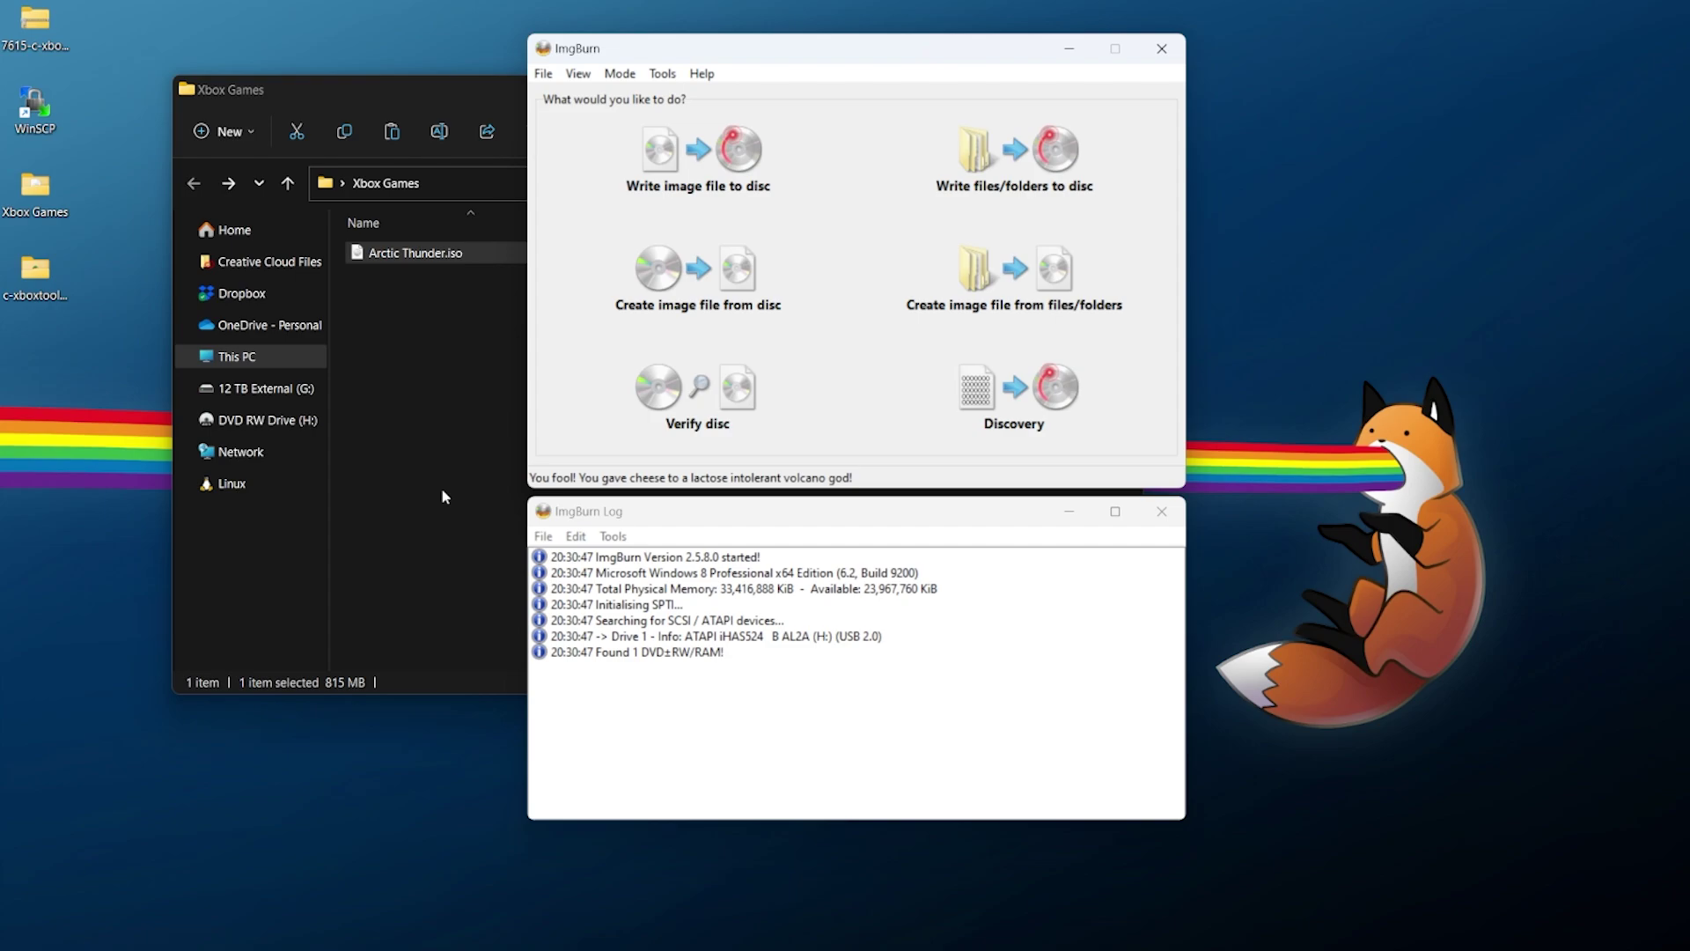
Load Arctic Thunder.iso as the source in ImgBurn's write-image-to-disc mode.
left_click(677, 180)
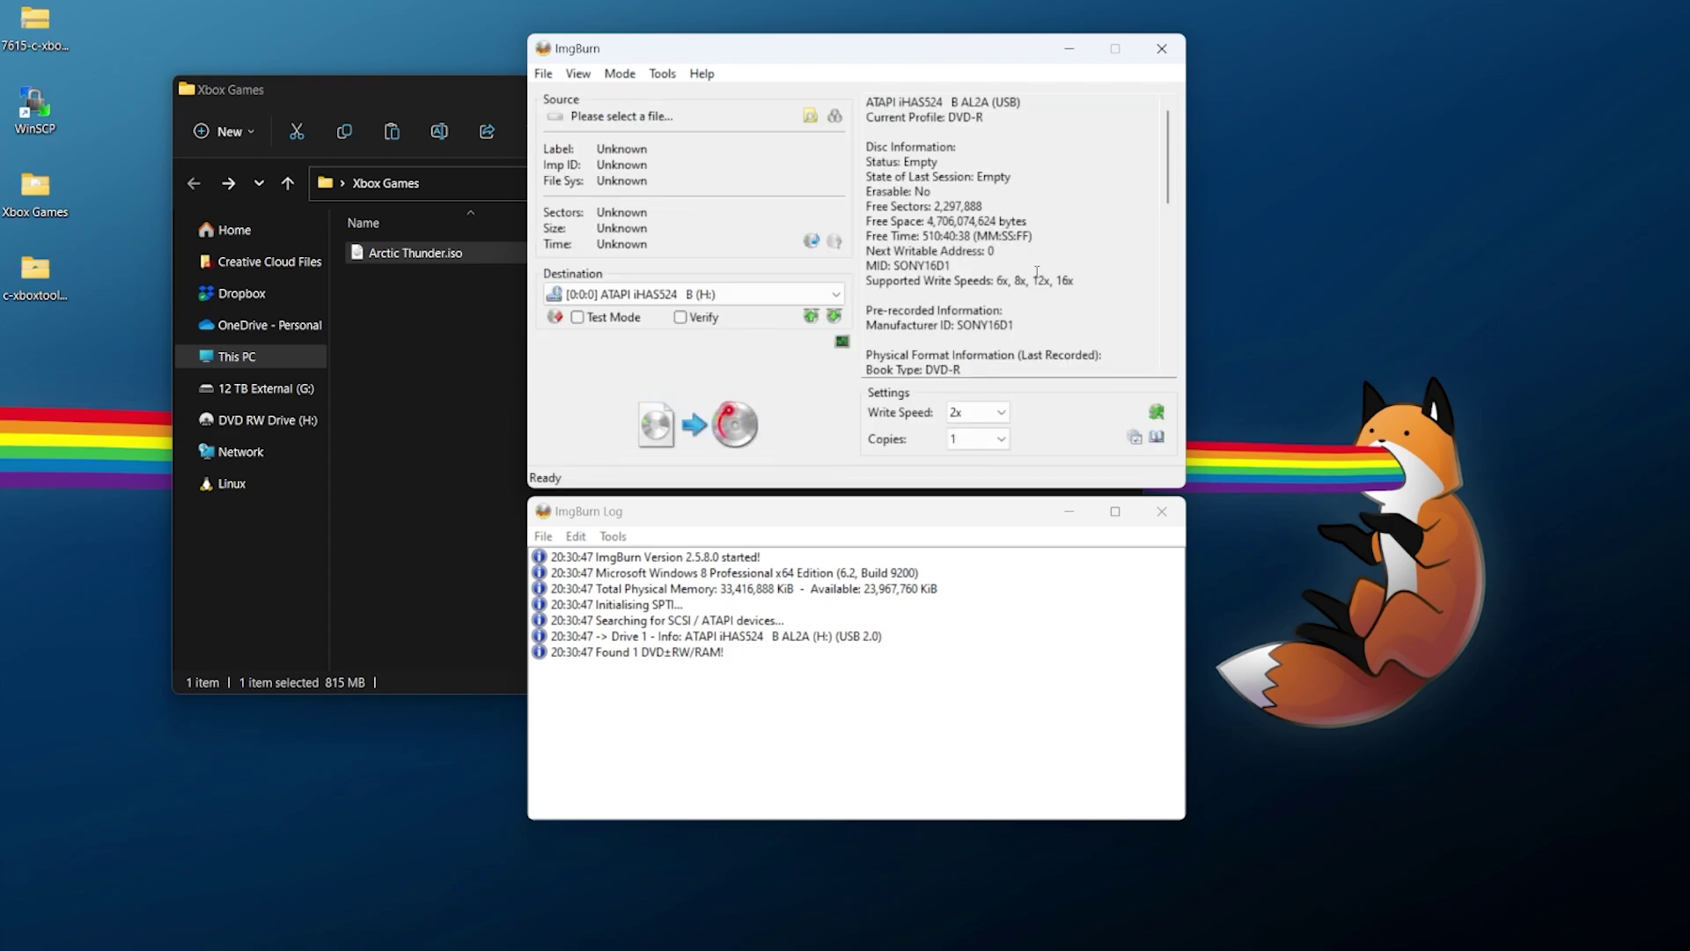
scroll(945, 109, "down", 4)
scroll(977, 282, "up", 4)
left_click_drag(418, 254, 704, 124)
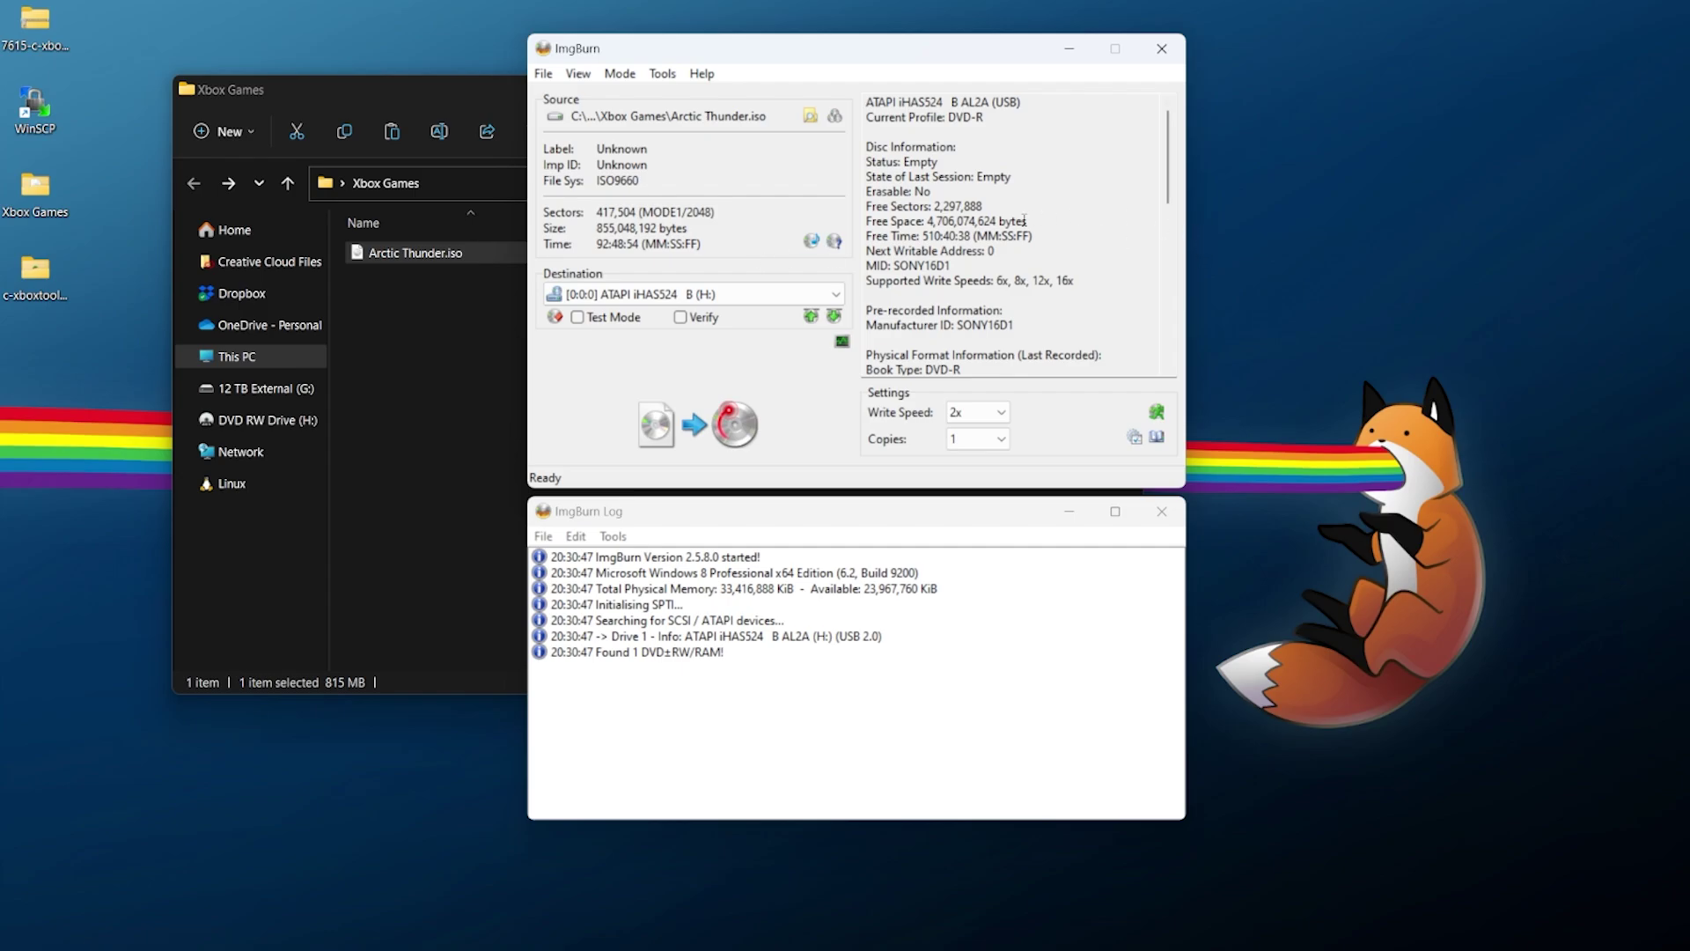
Set the write speed to 6x for the blank DVD-R.
left_click_drag(904, 280, 1104, 278)
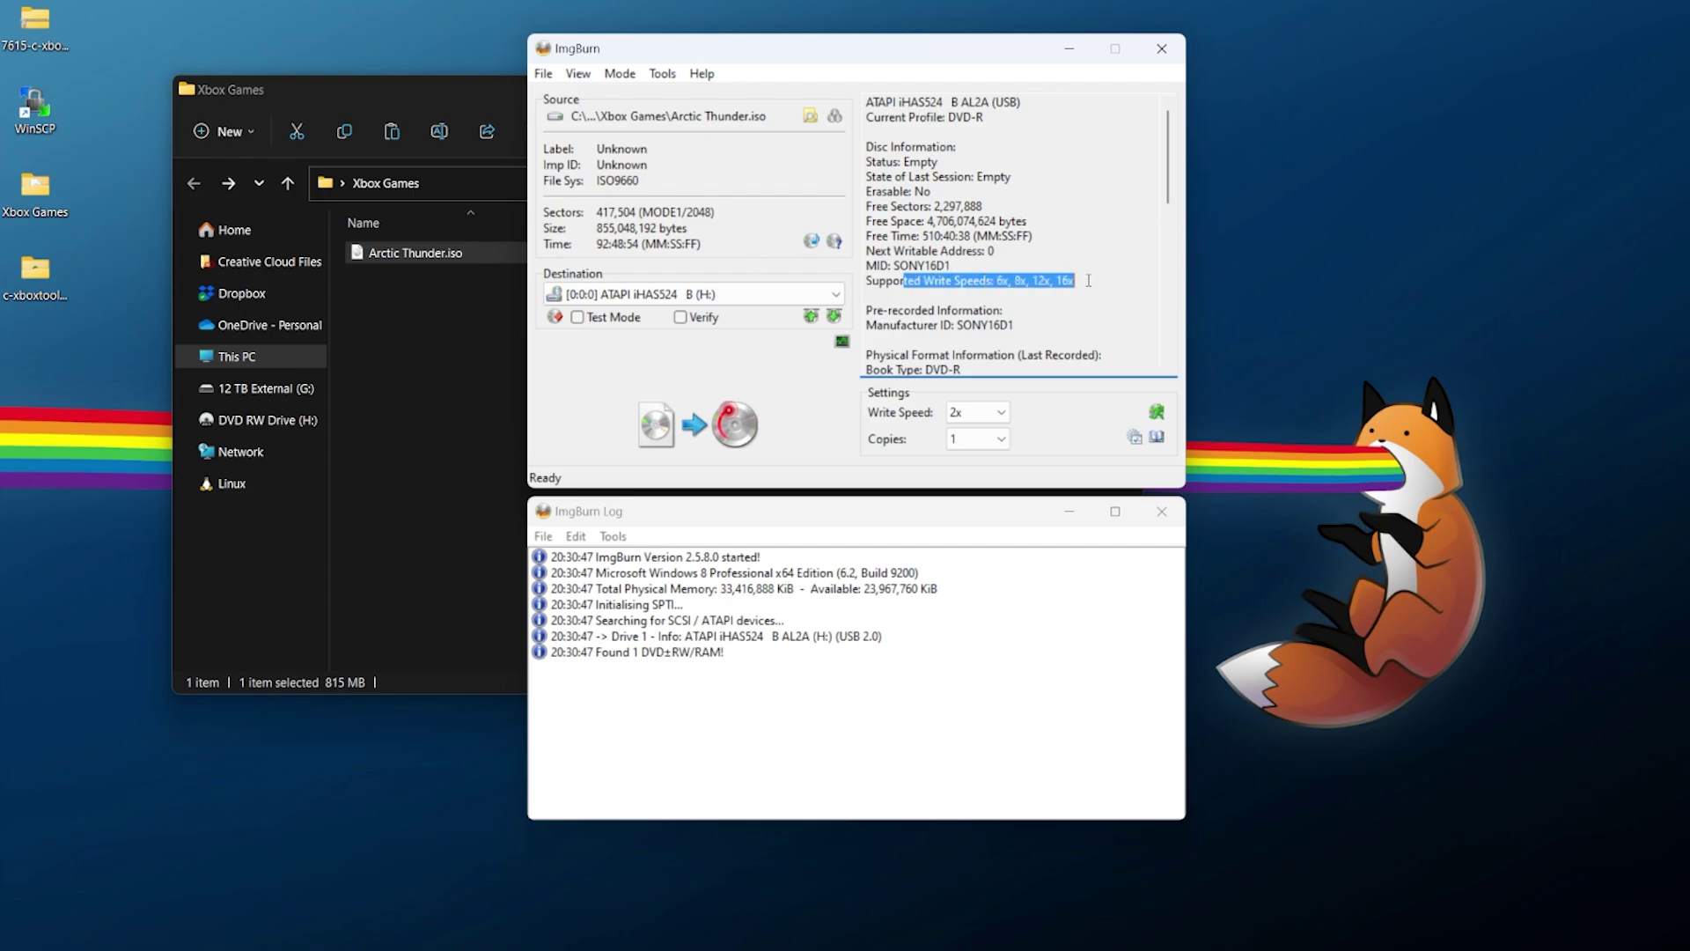
left_click(1088, 280)
left_click(978, 412)
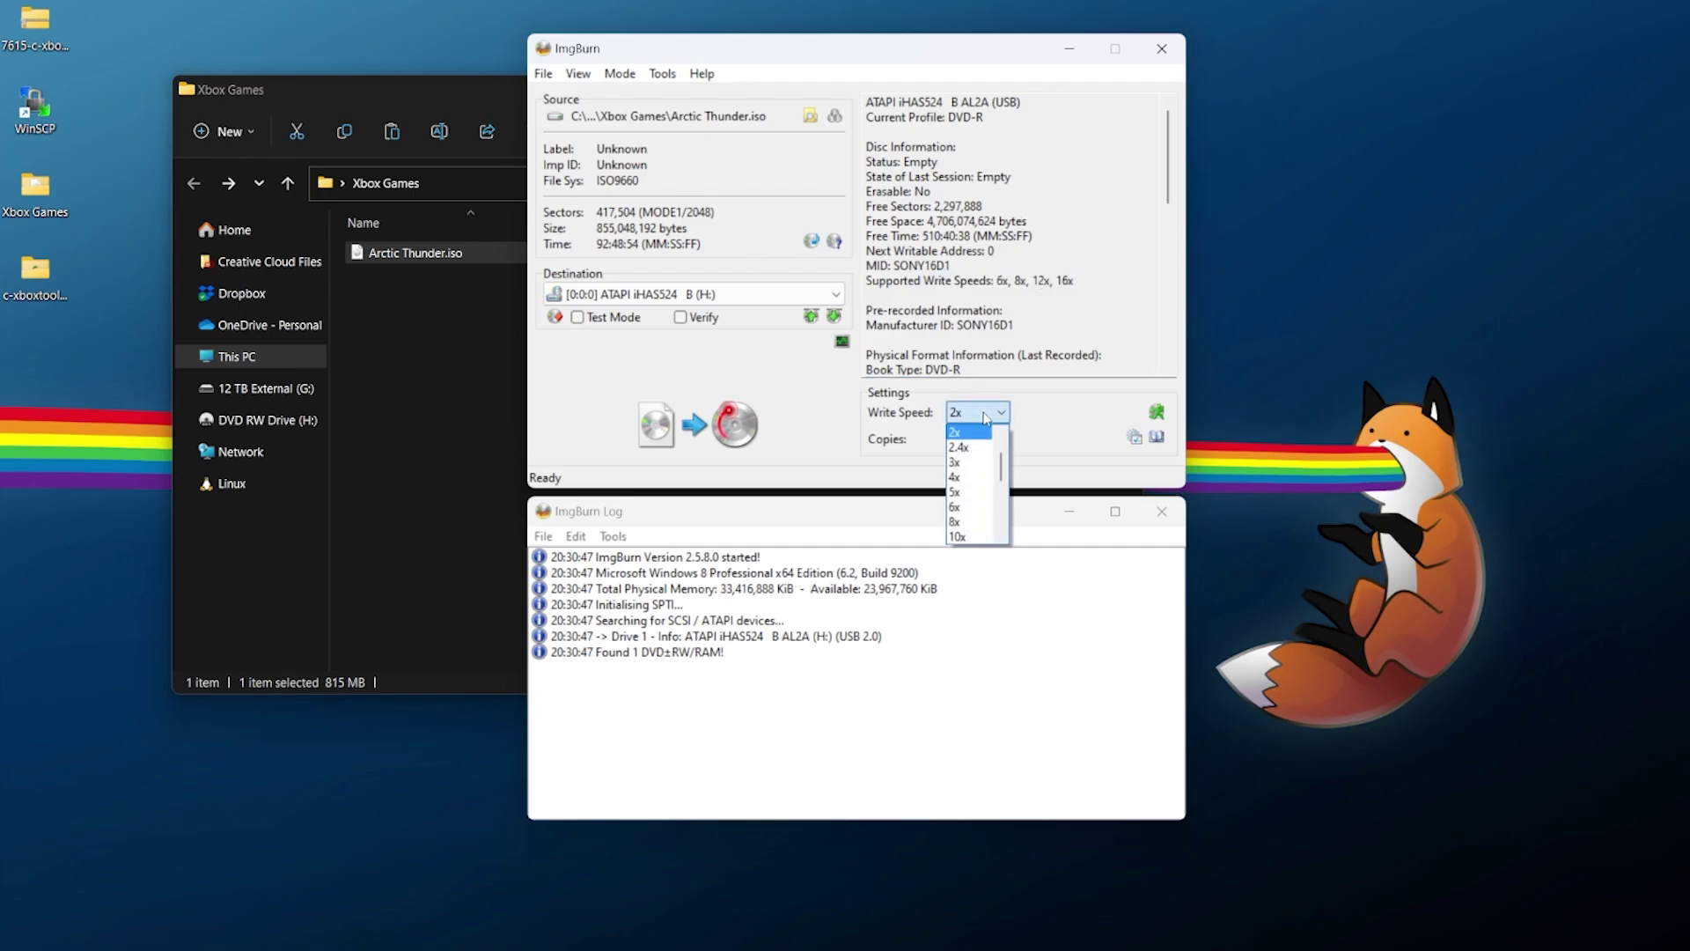
left_click(969, 508)
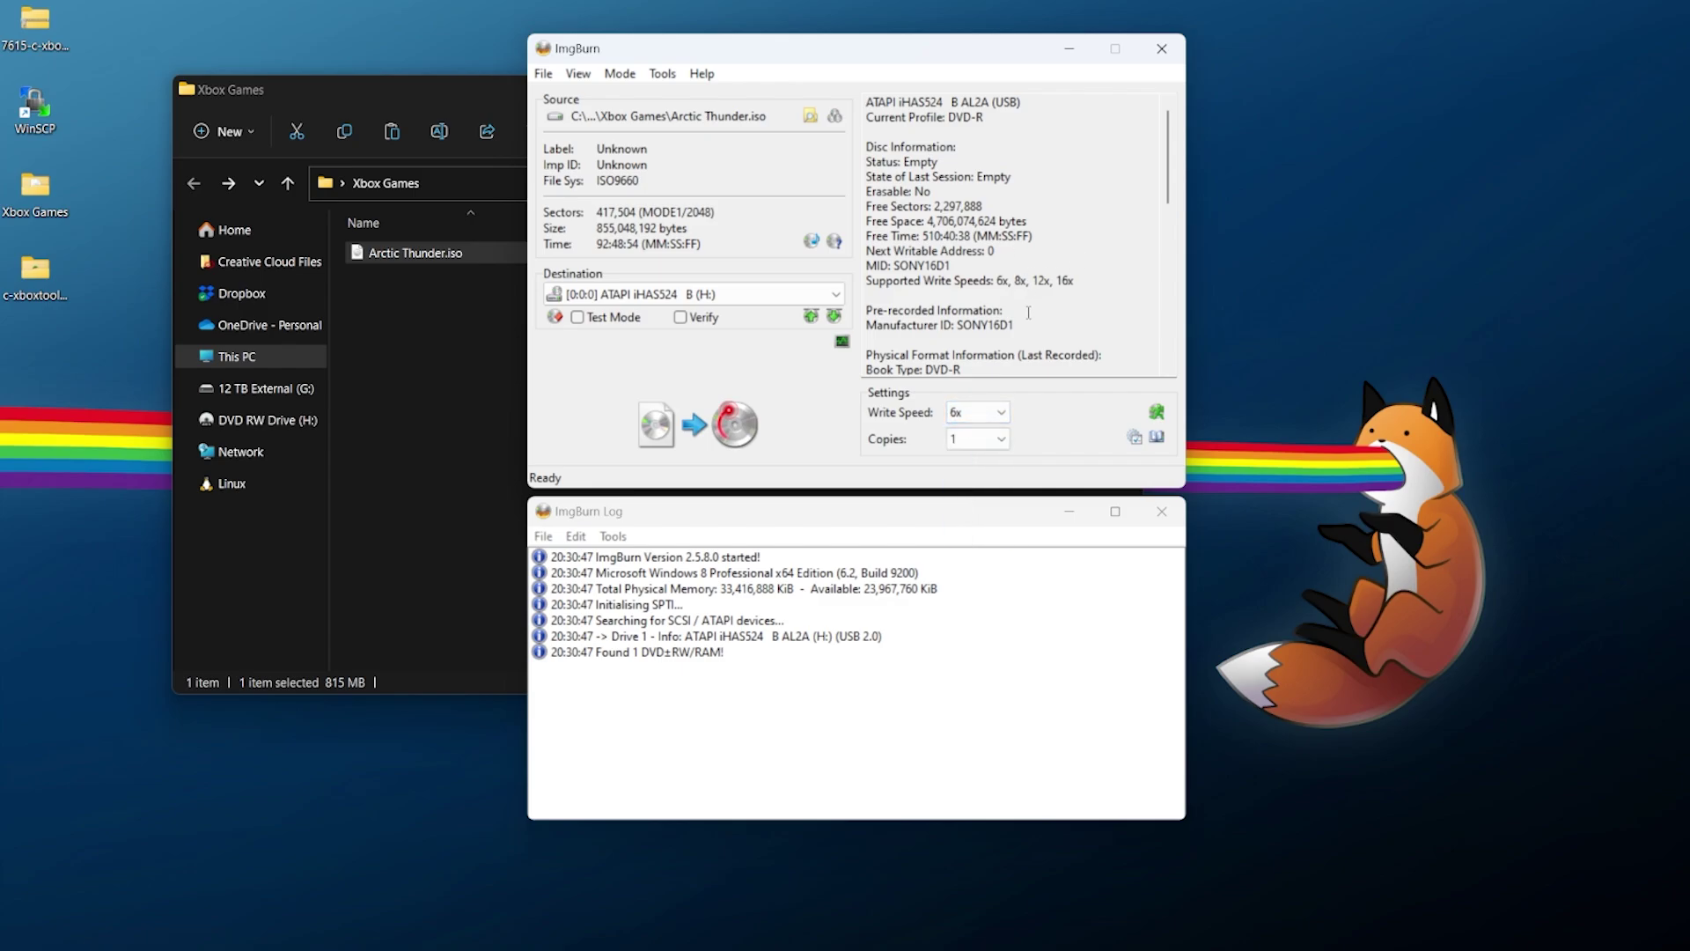
left_click_drag(939, 55, 923, 61)
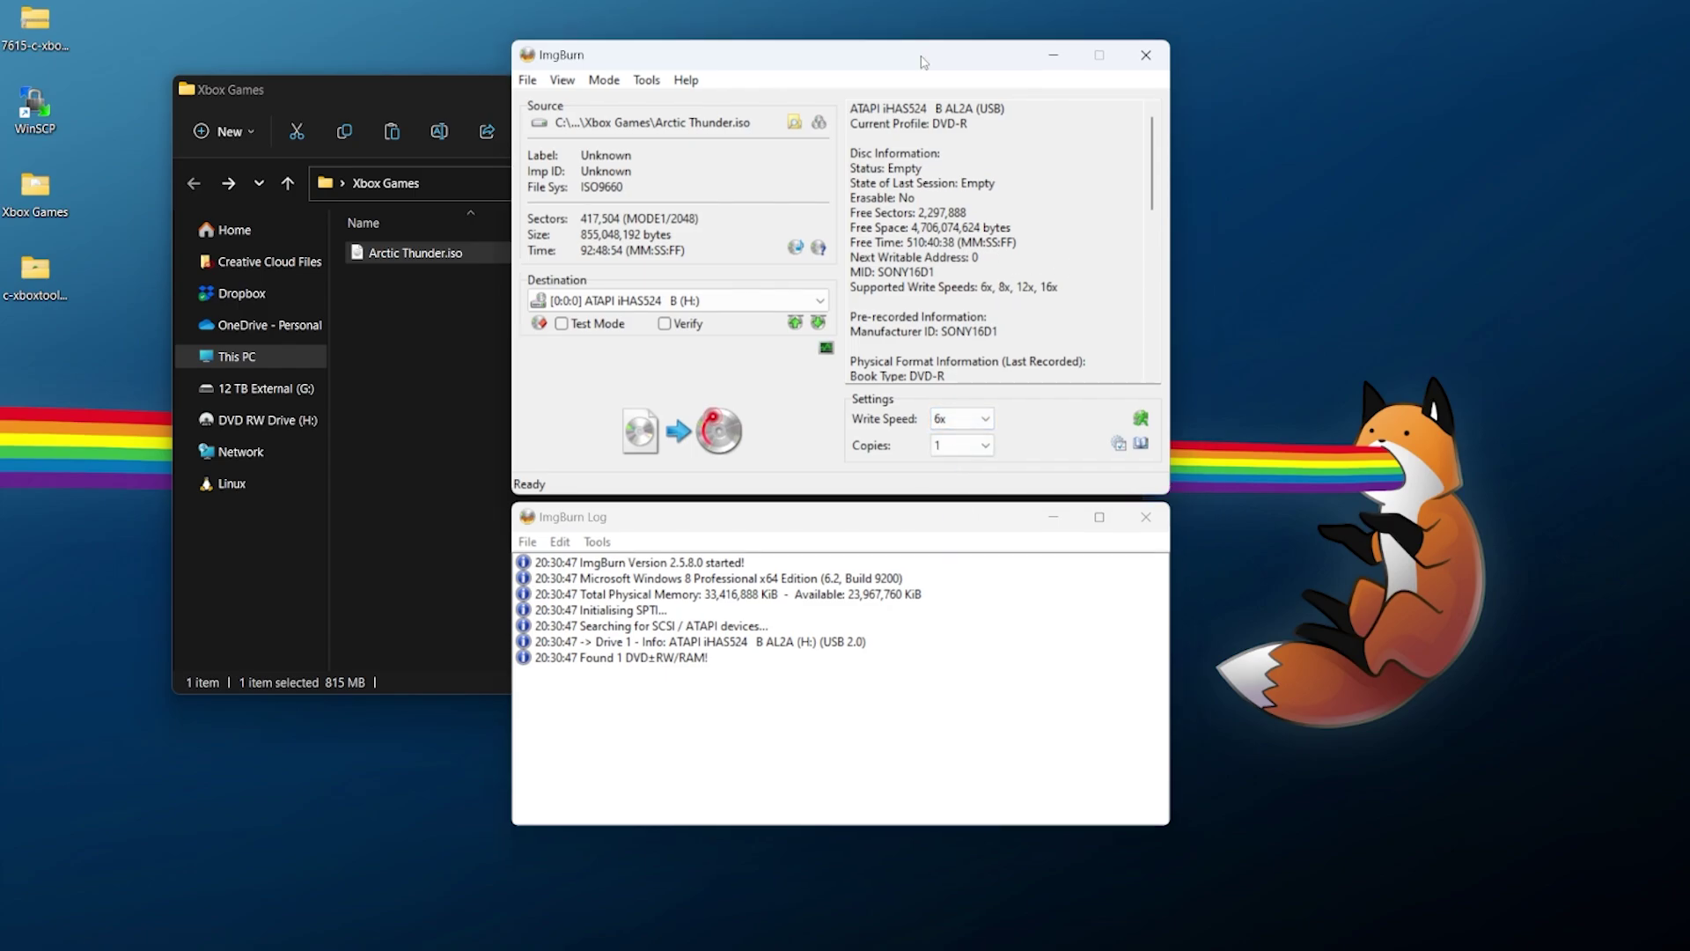